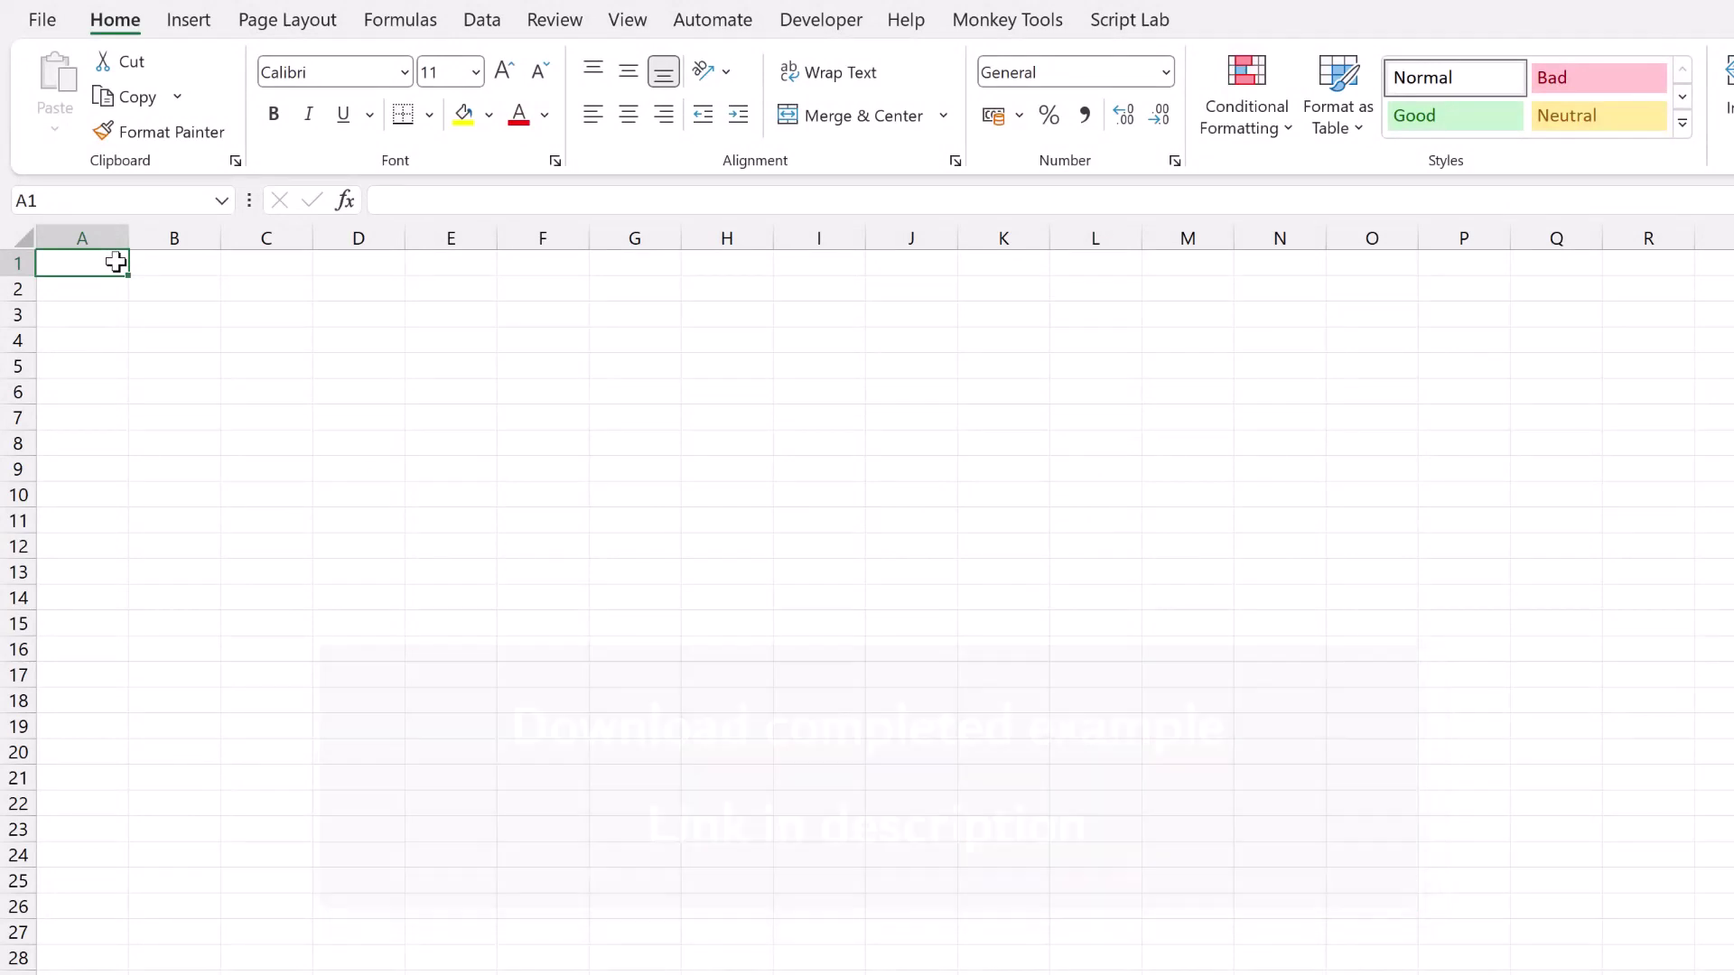
# Step: Enter the label Value in B2 and the number 36 in C2
pyautogui.click(155, 285)
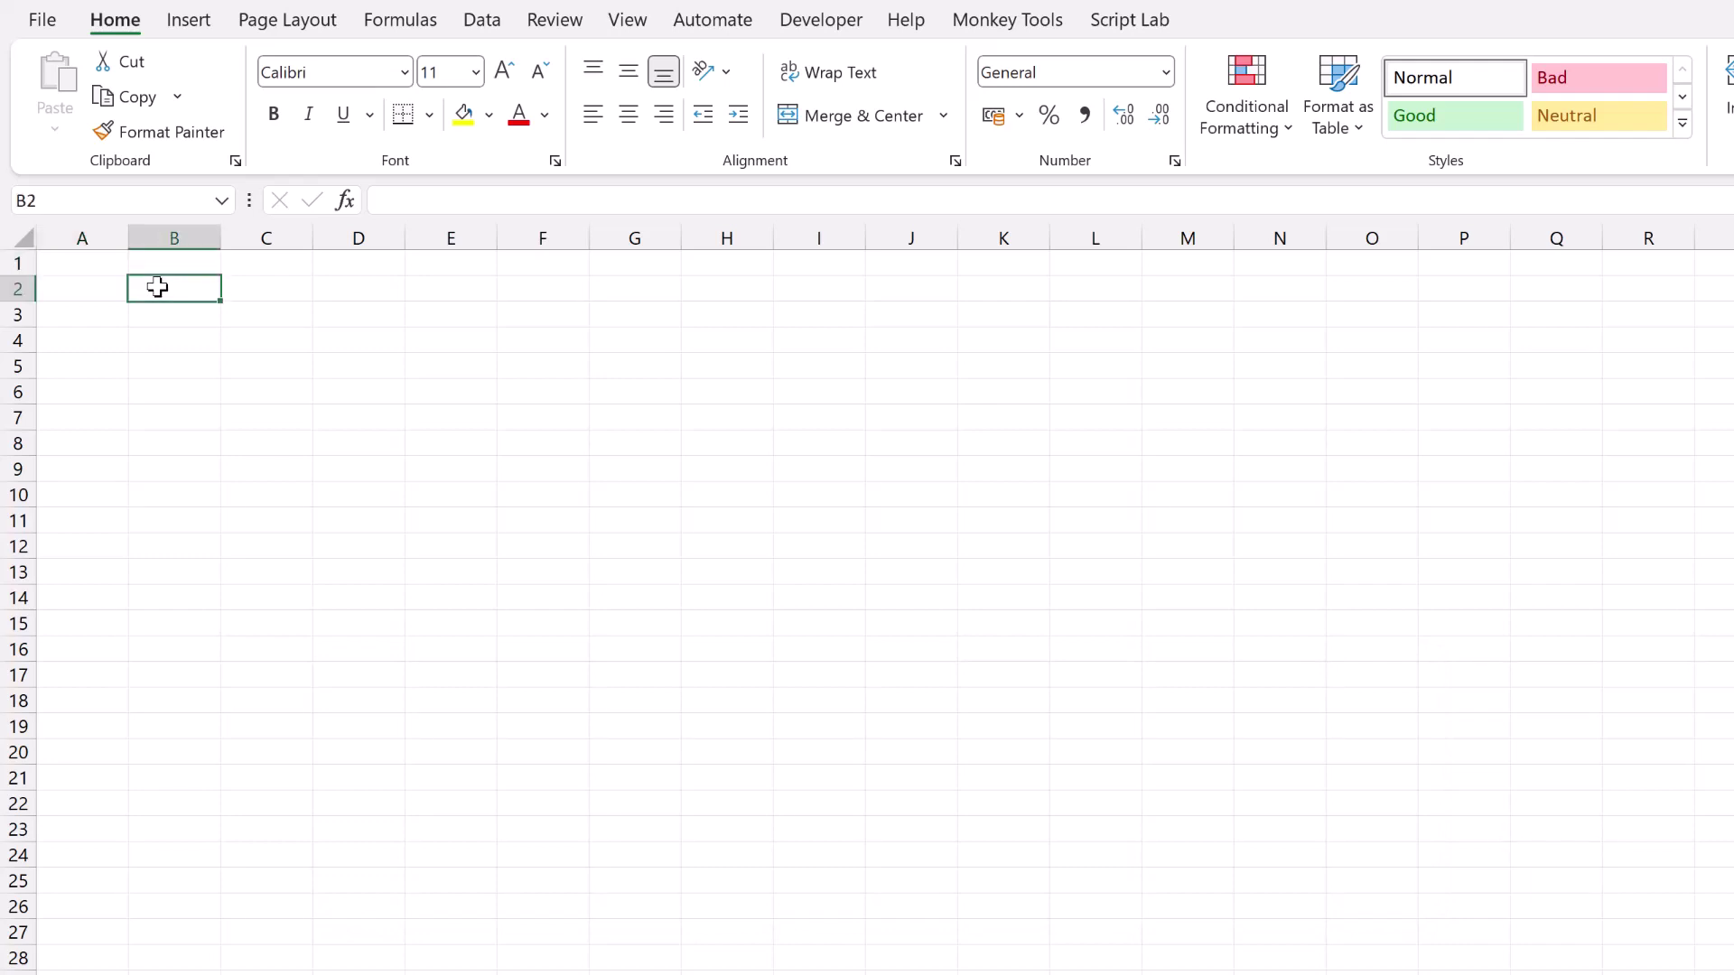
pyautogui.write('Value')
pyautogui.hotkey('ctrl', 'Return')
pyautogui.press('Right')
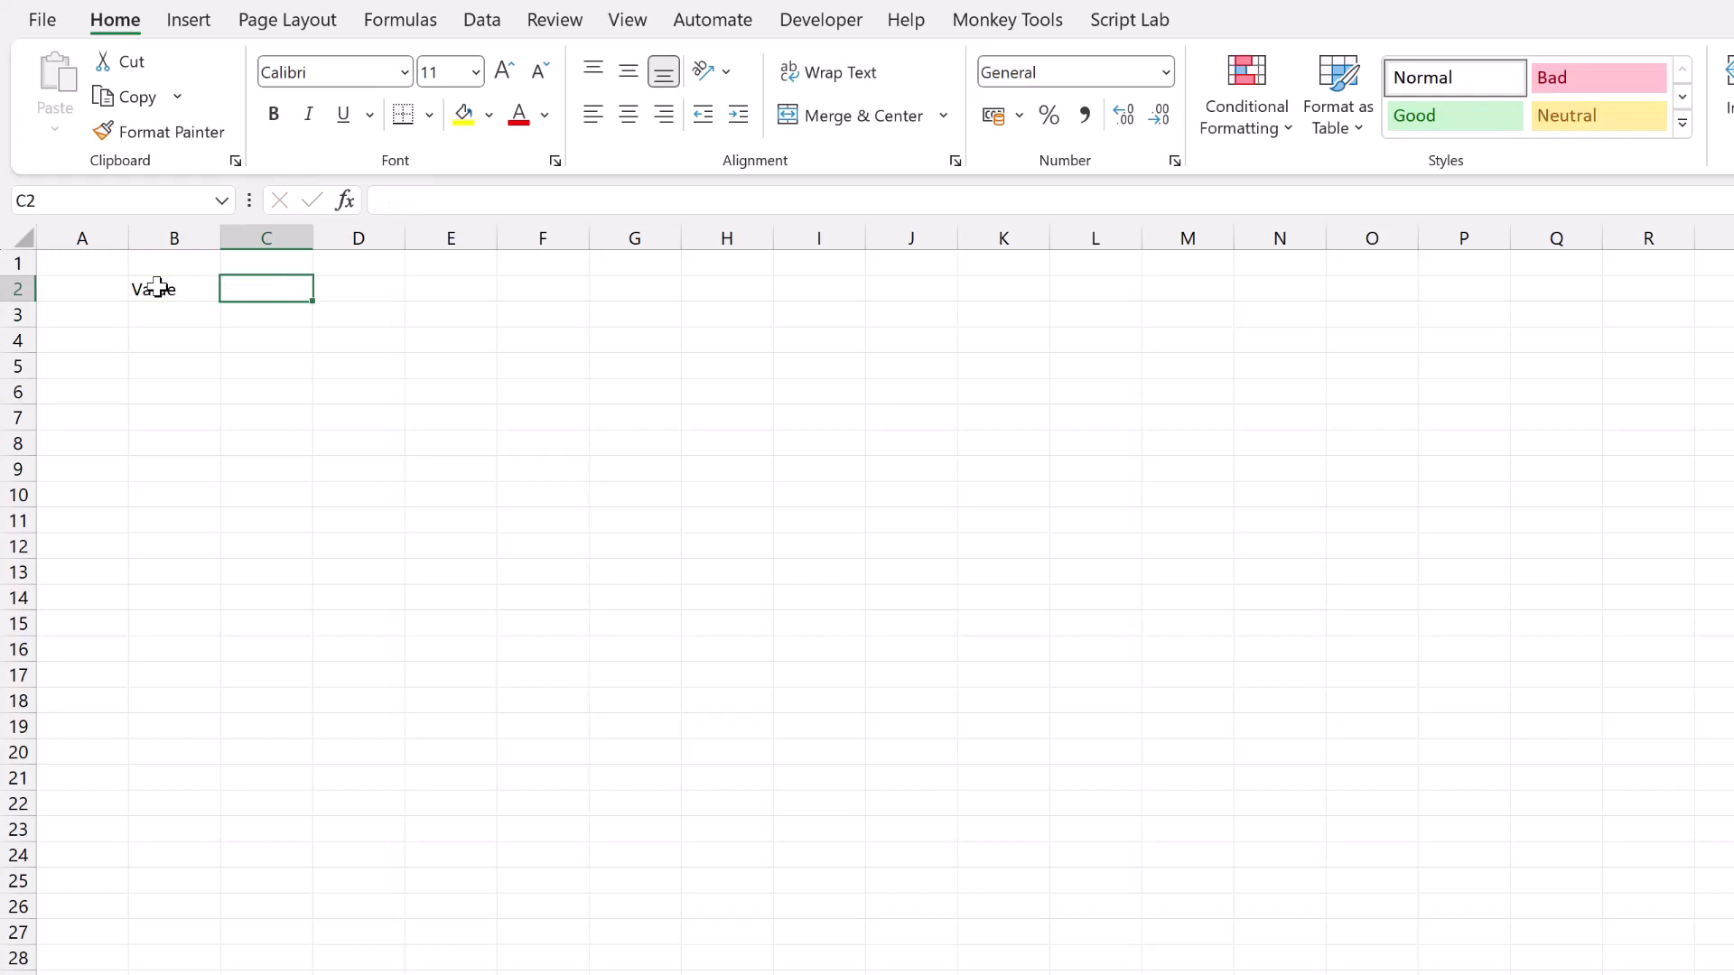
pyautogui.write('36')
pyautogui.press('Return')
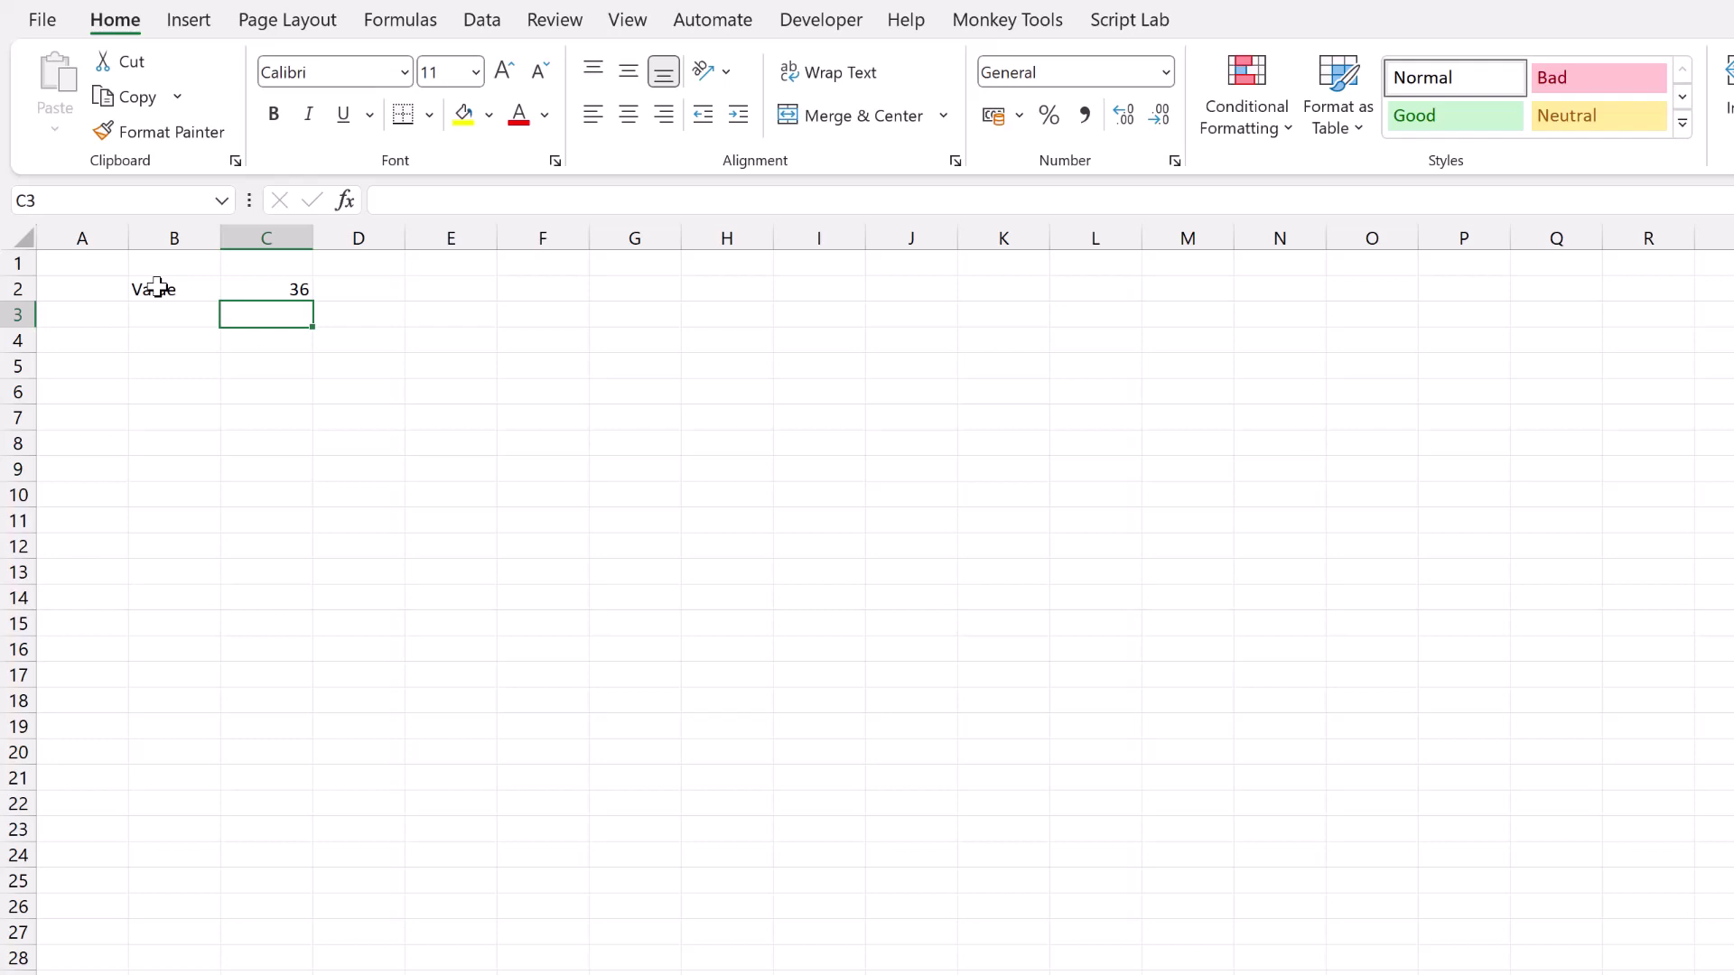
# Step: Bold B2:C2 and give C2 a light grey fill with an outside border
pyautogui.moveTo(157, 287); pyautogui.dragTo(298, 290)
pyautogui.hotkey('ctrl', 'b')
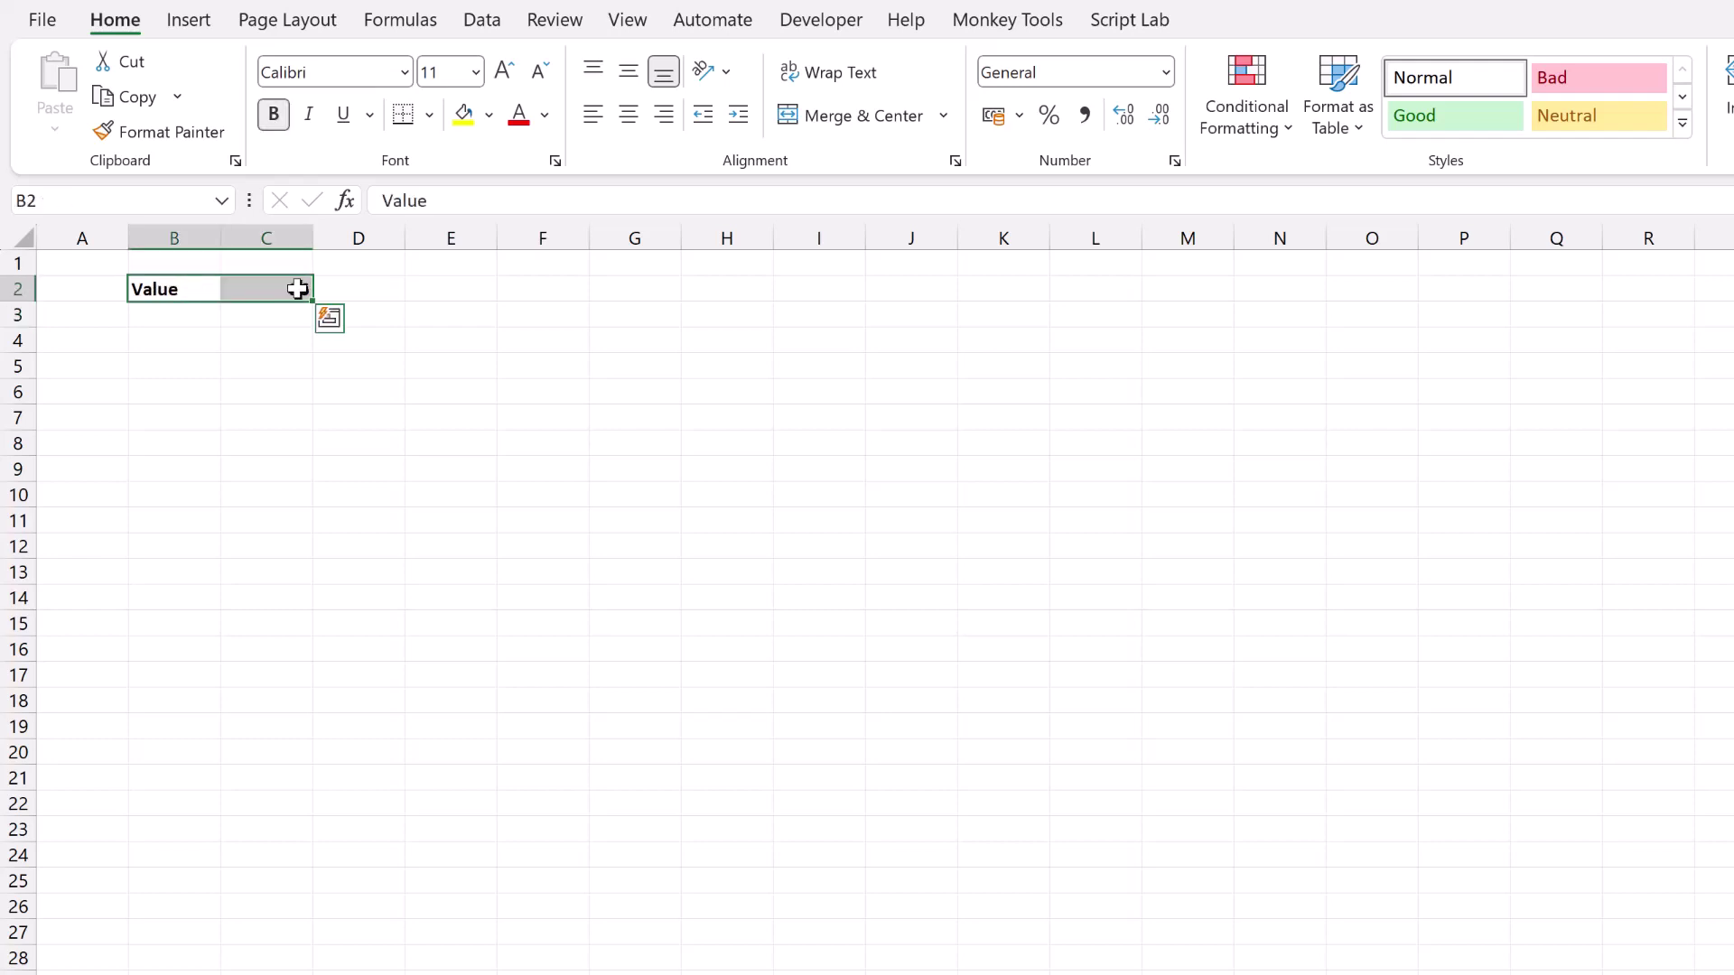
pyautogui.click(297, 288)
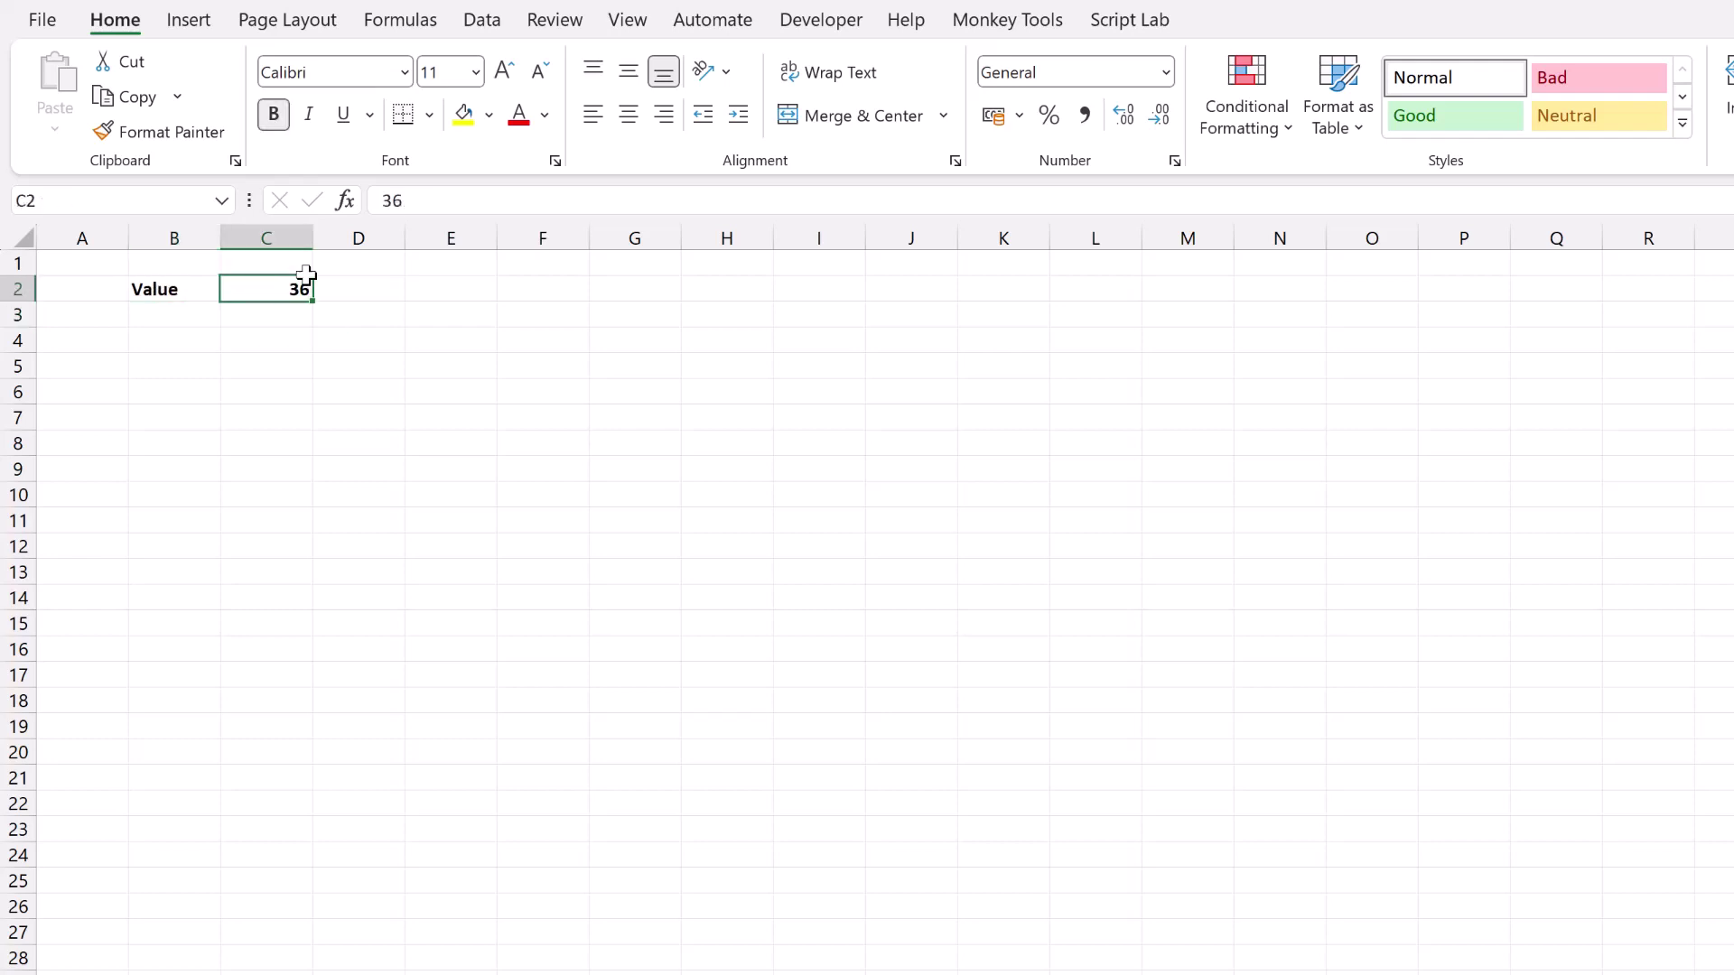
pyautogui.click(489, 115)
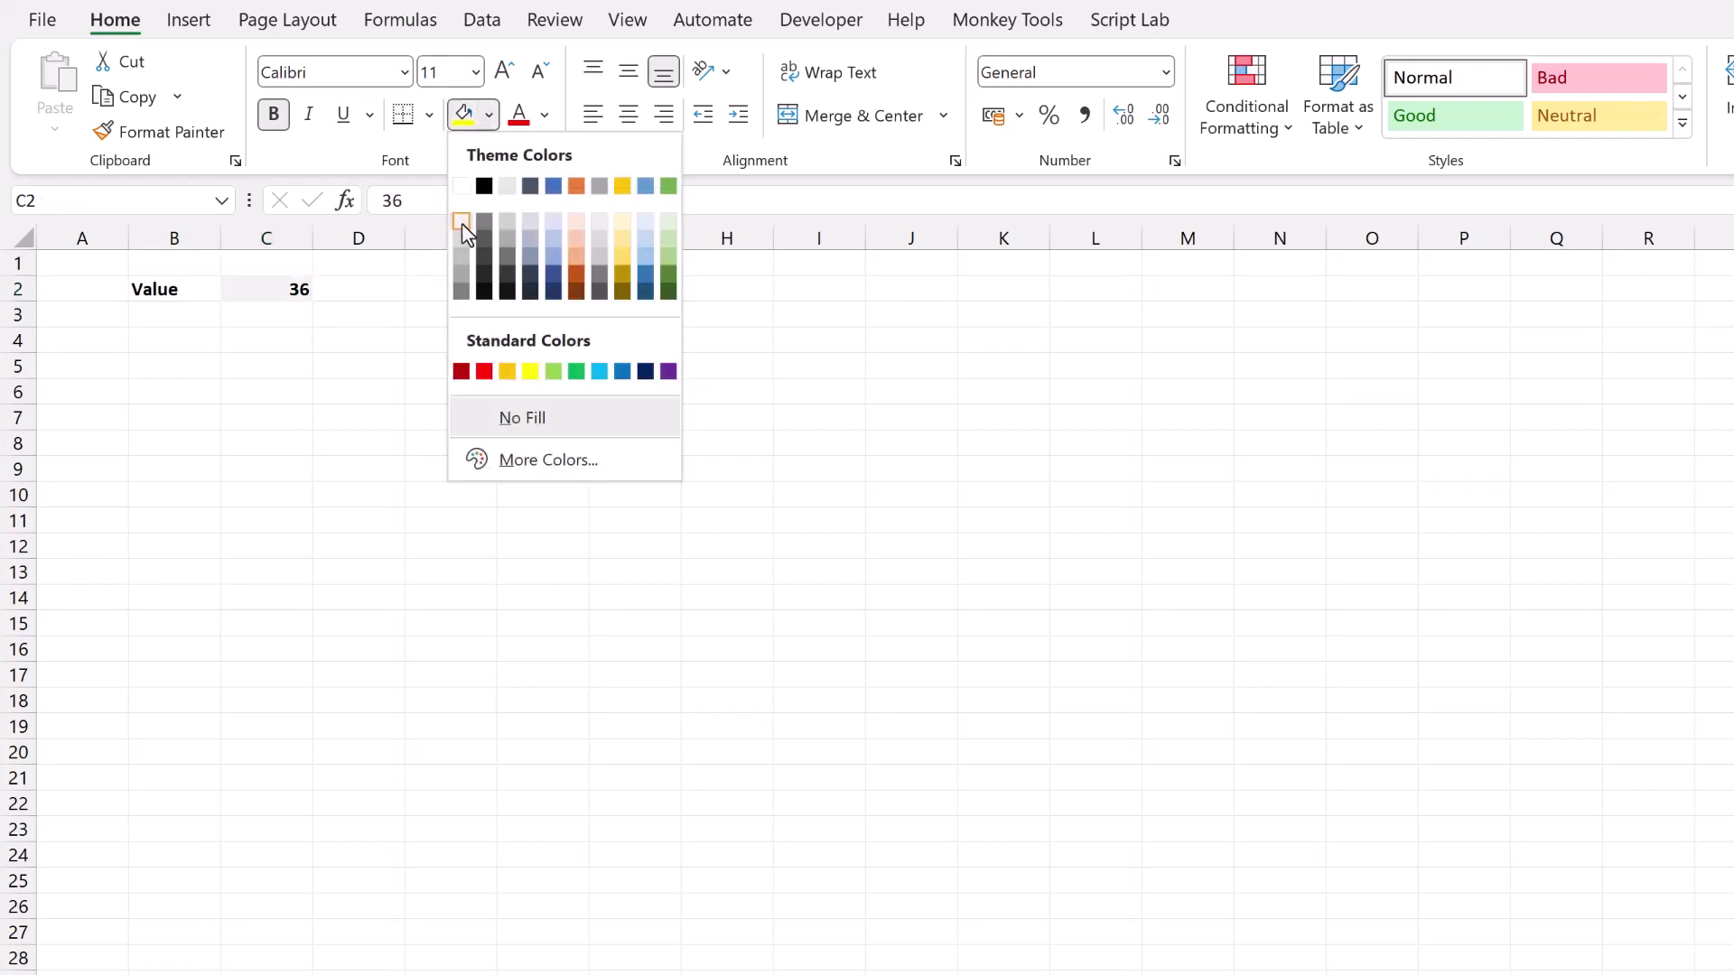
pyautogui.click(462, 222)
pyautogui.click(430, 116)
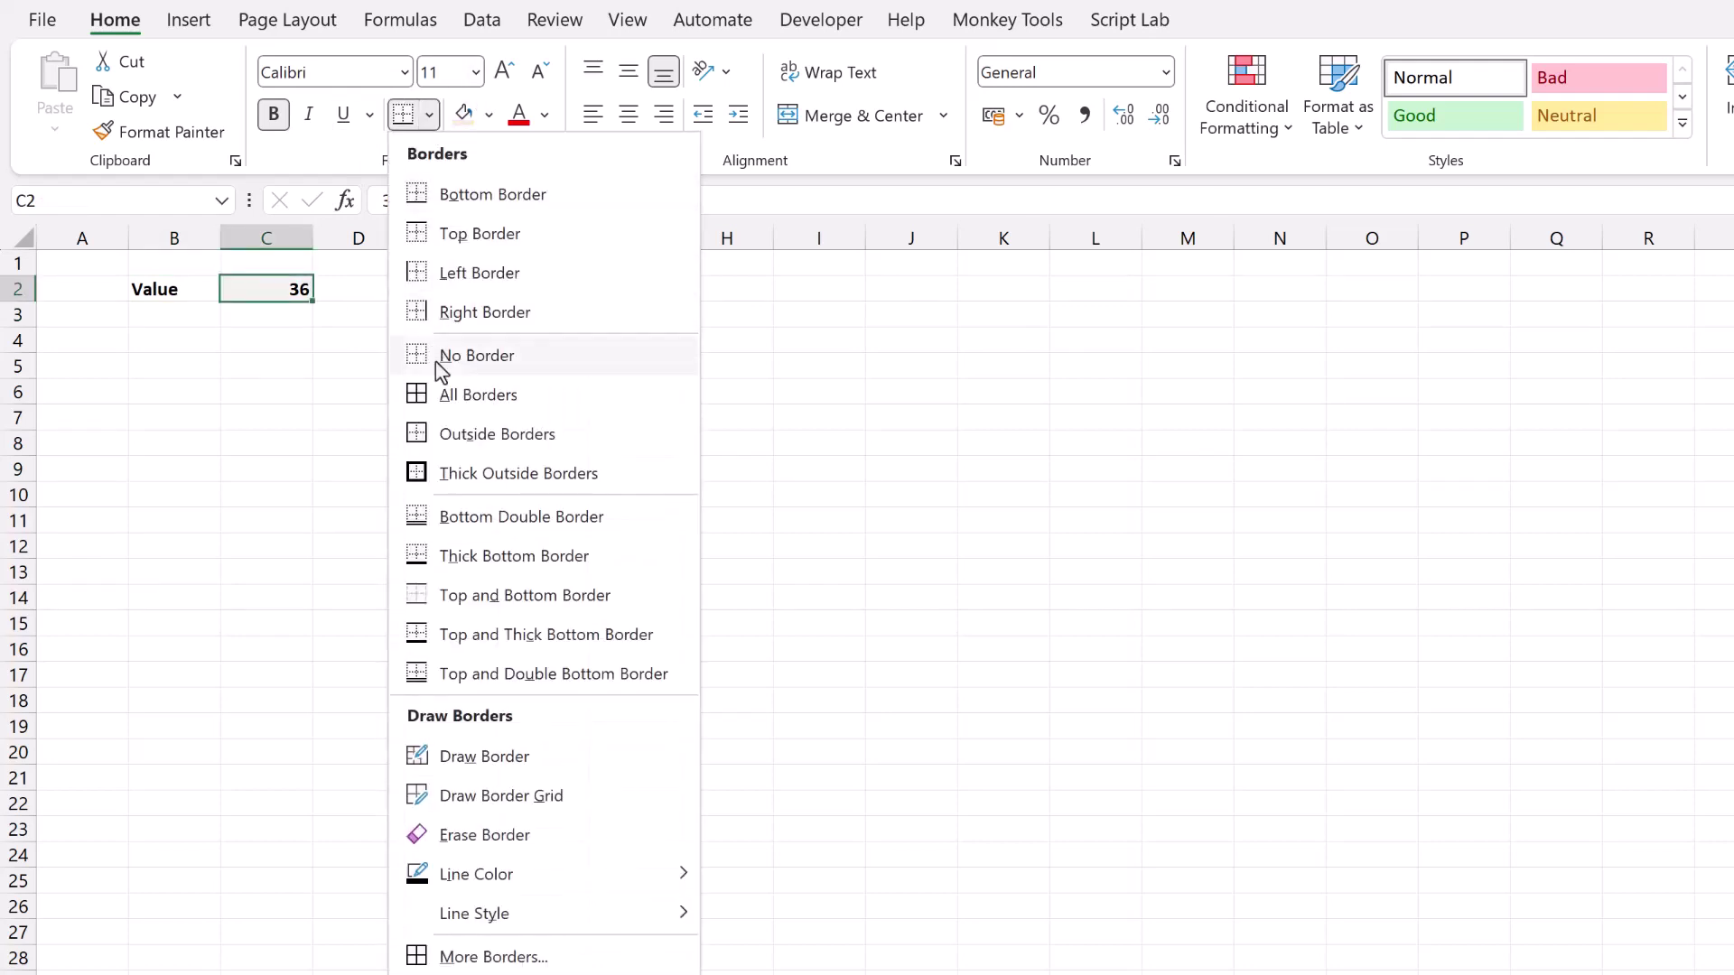
pyautogui.click(448, 435)
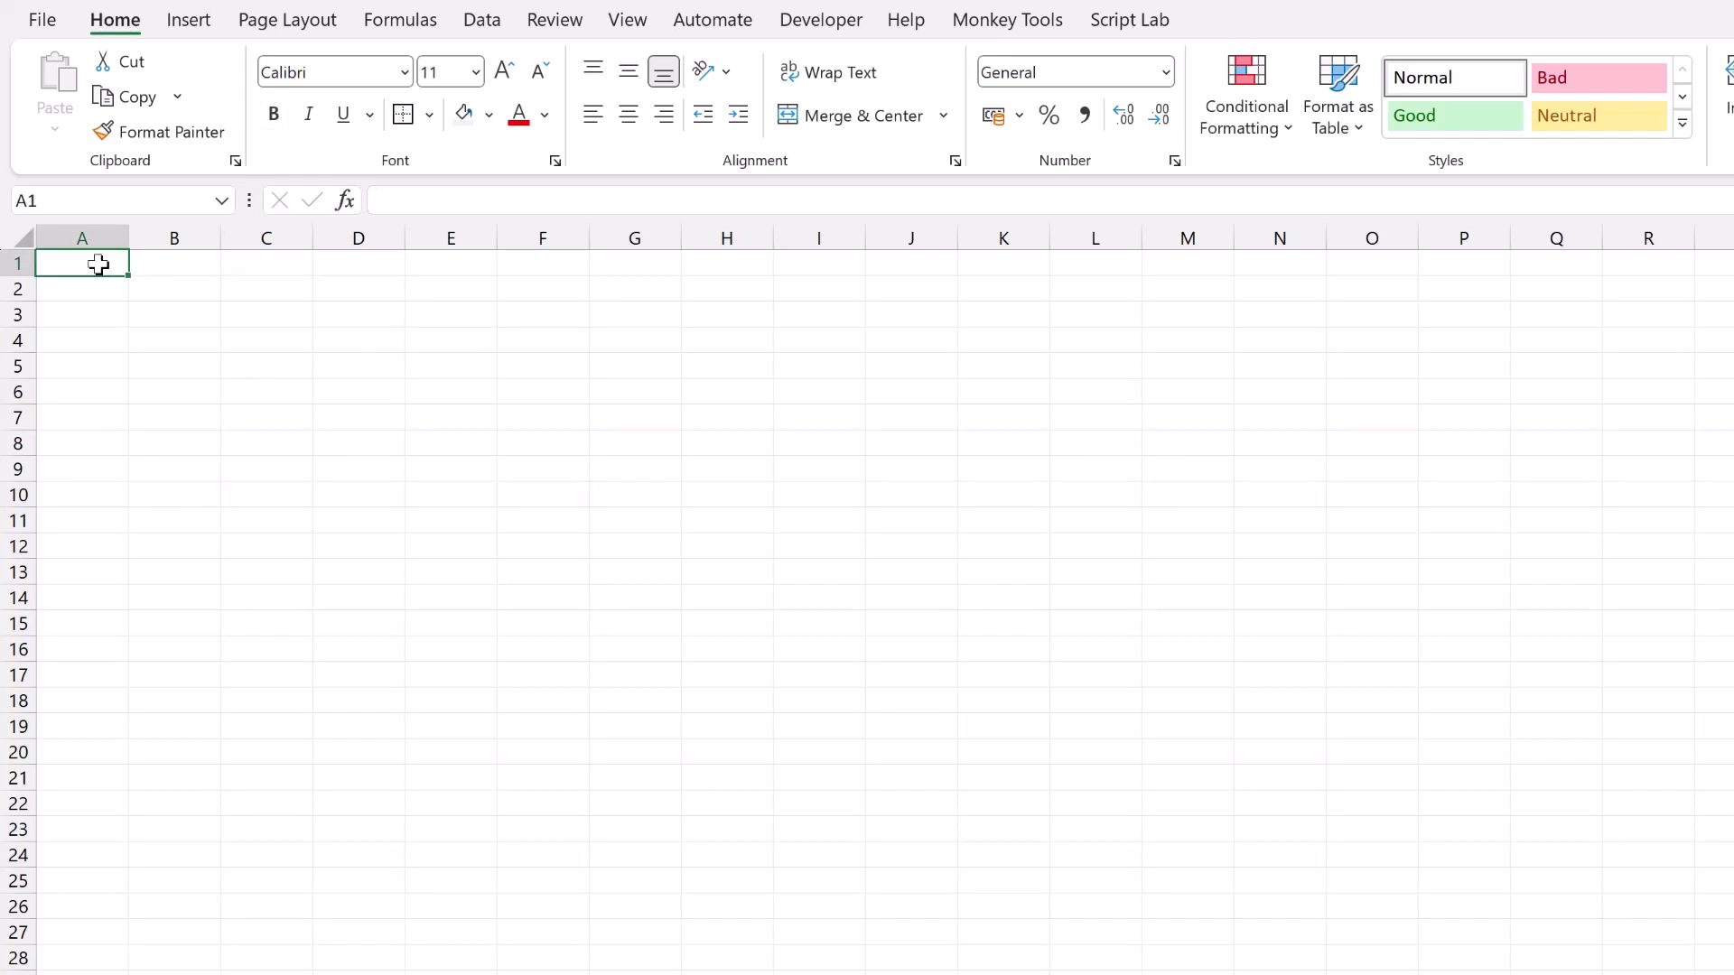
# Step: Enter =SORT(SEQUENCE(10,10,1,1),,-1) in A1 to spill the descending 1–100 grid
pyautogui.write('=SORT')
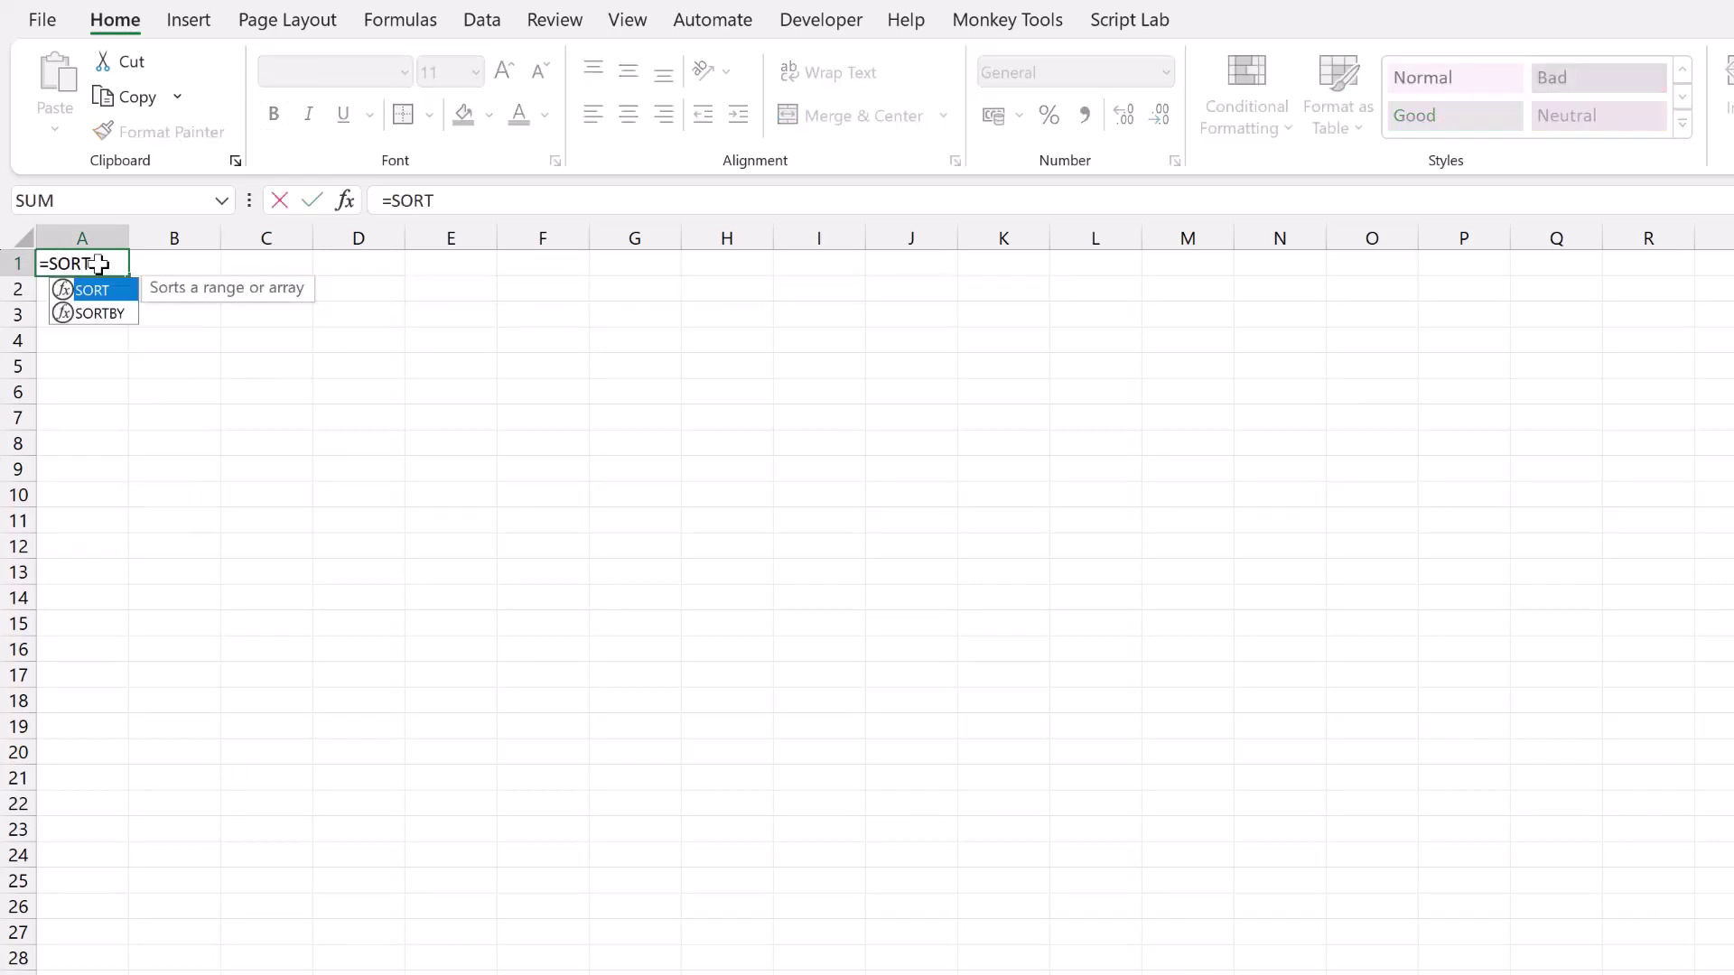
pyautogui.write('(SEQUENCE(10')
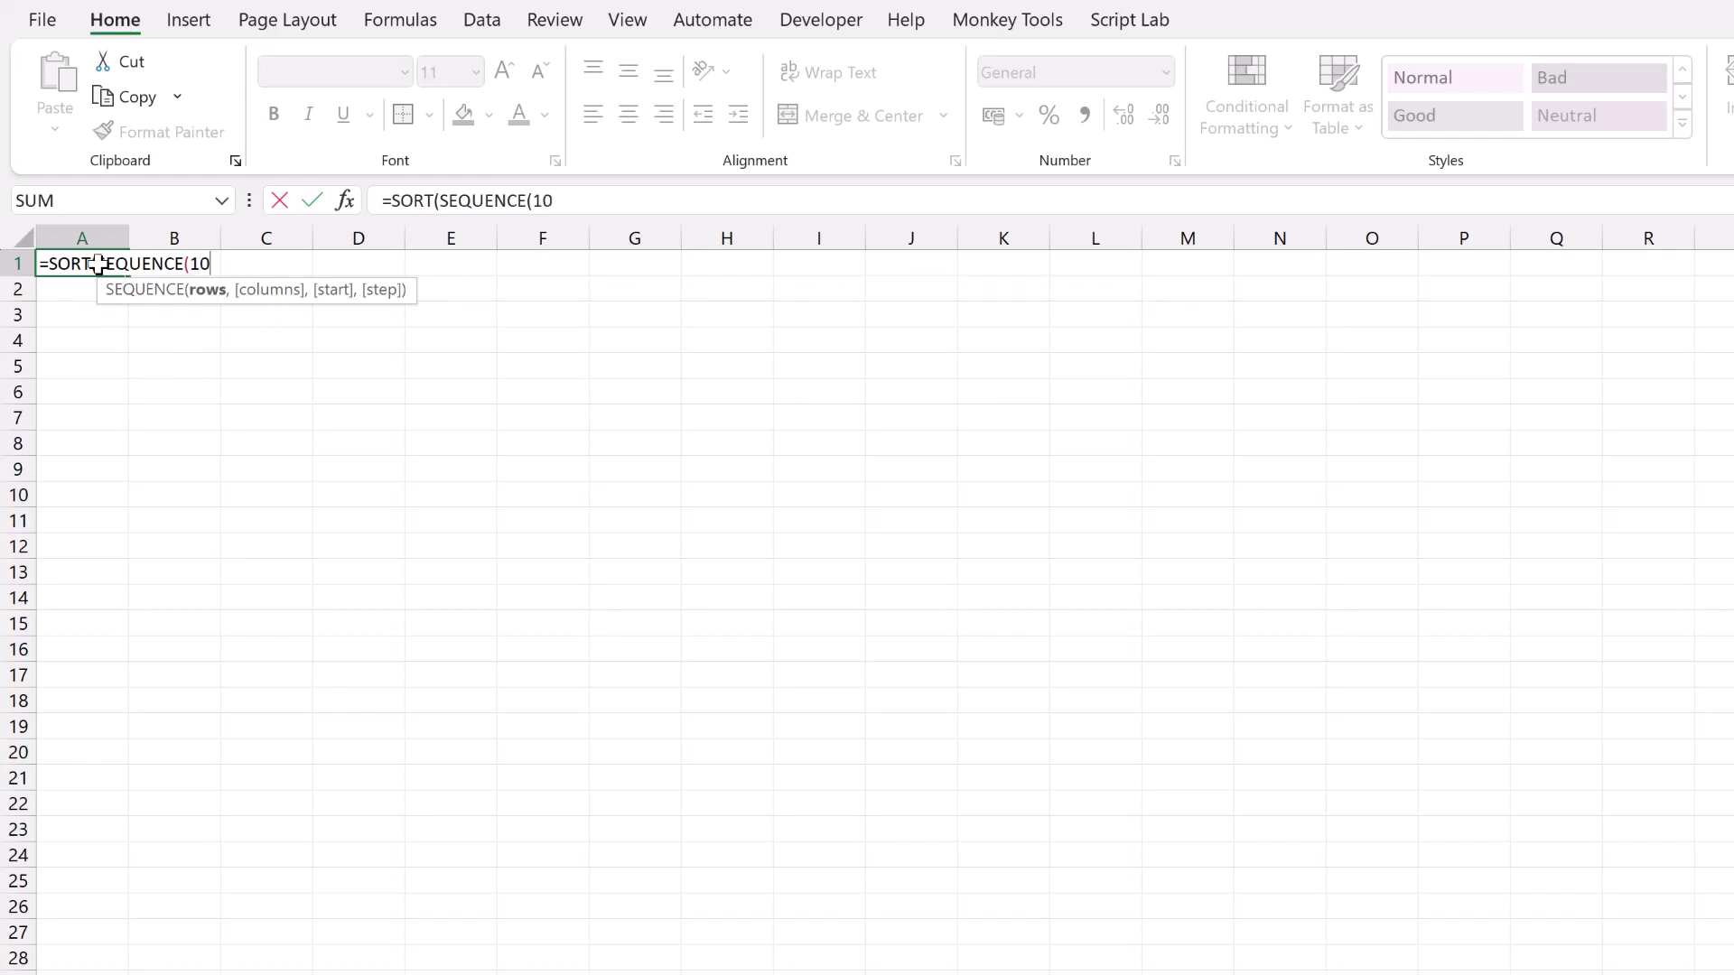
pyautogui.write(',10')
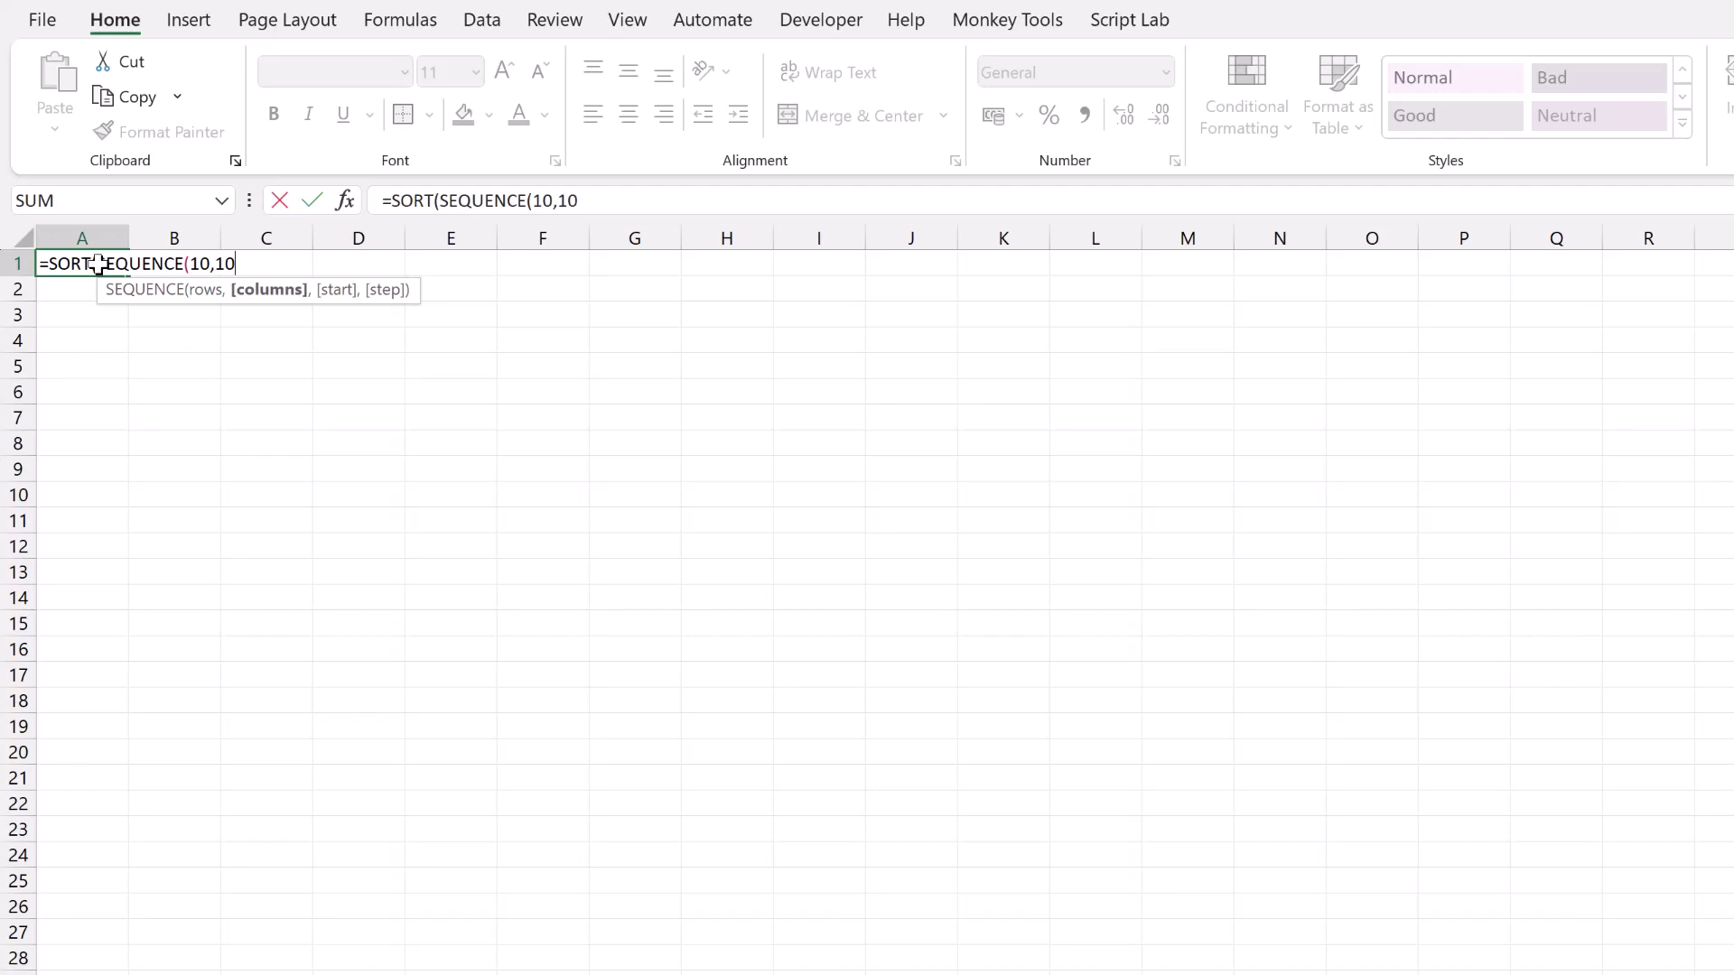
pyautogui.write(',')
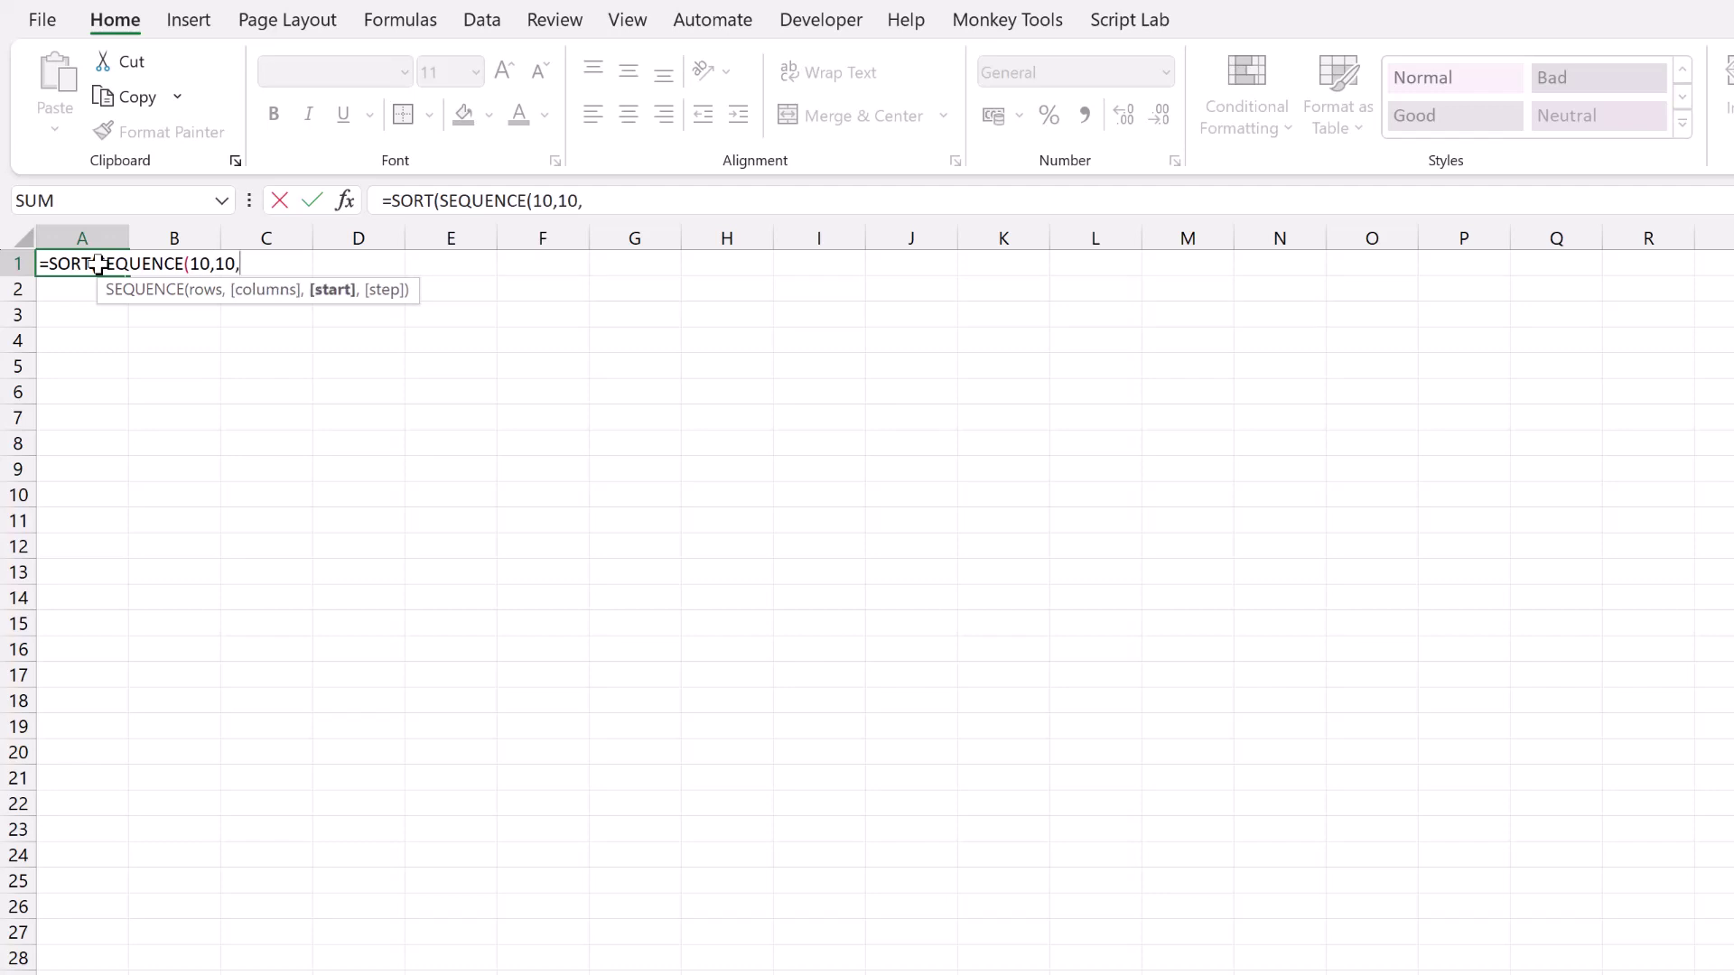
pyautogui.write('1,1)')
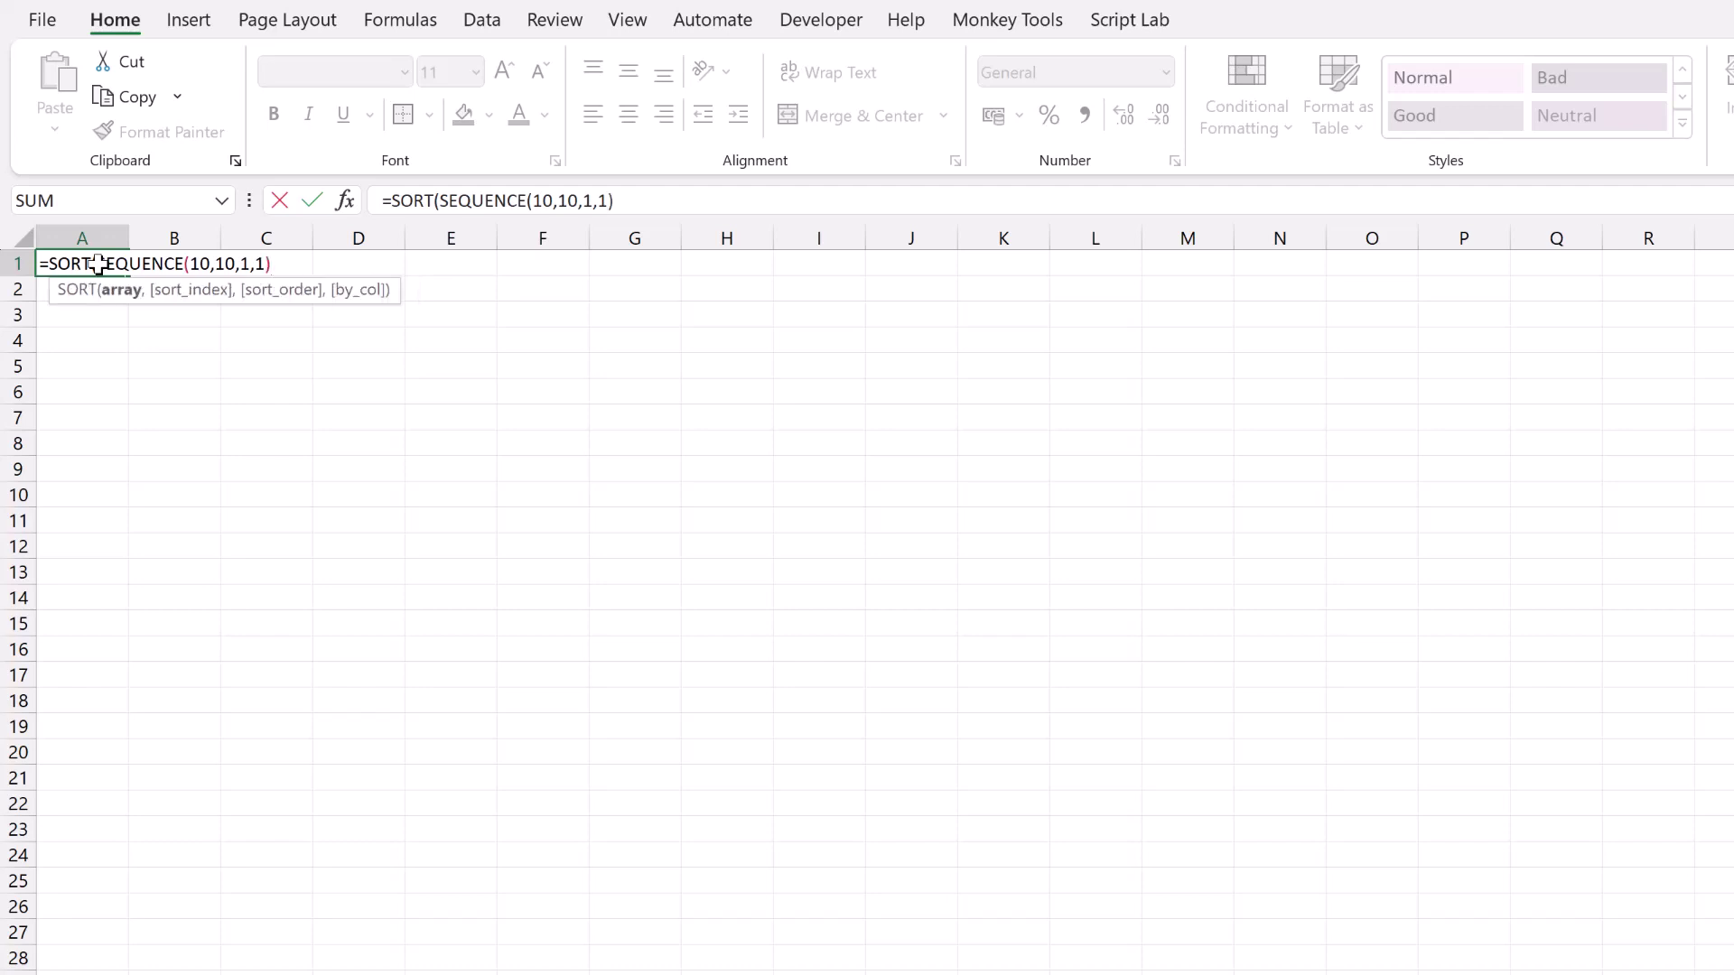
pyautogui.write(',')
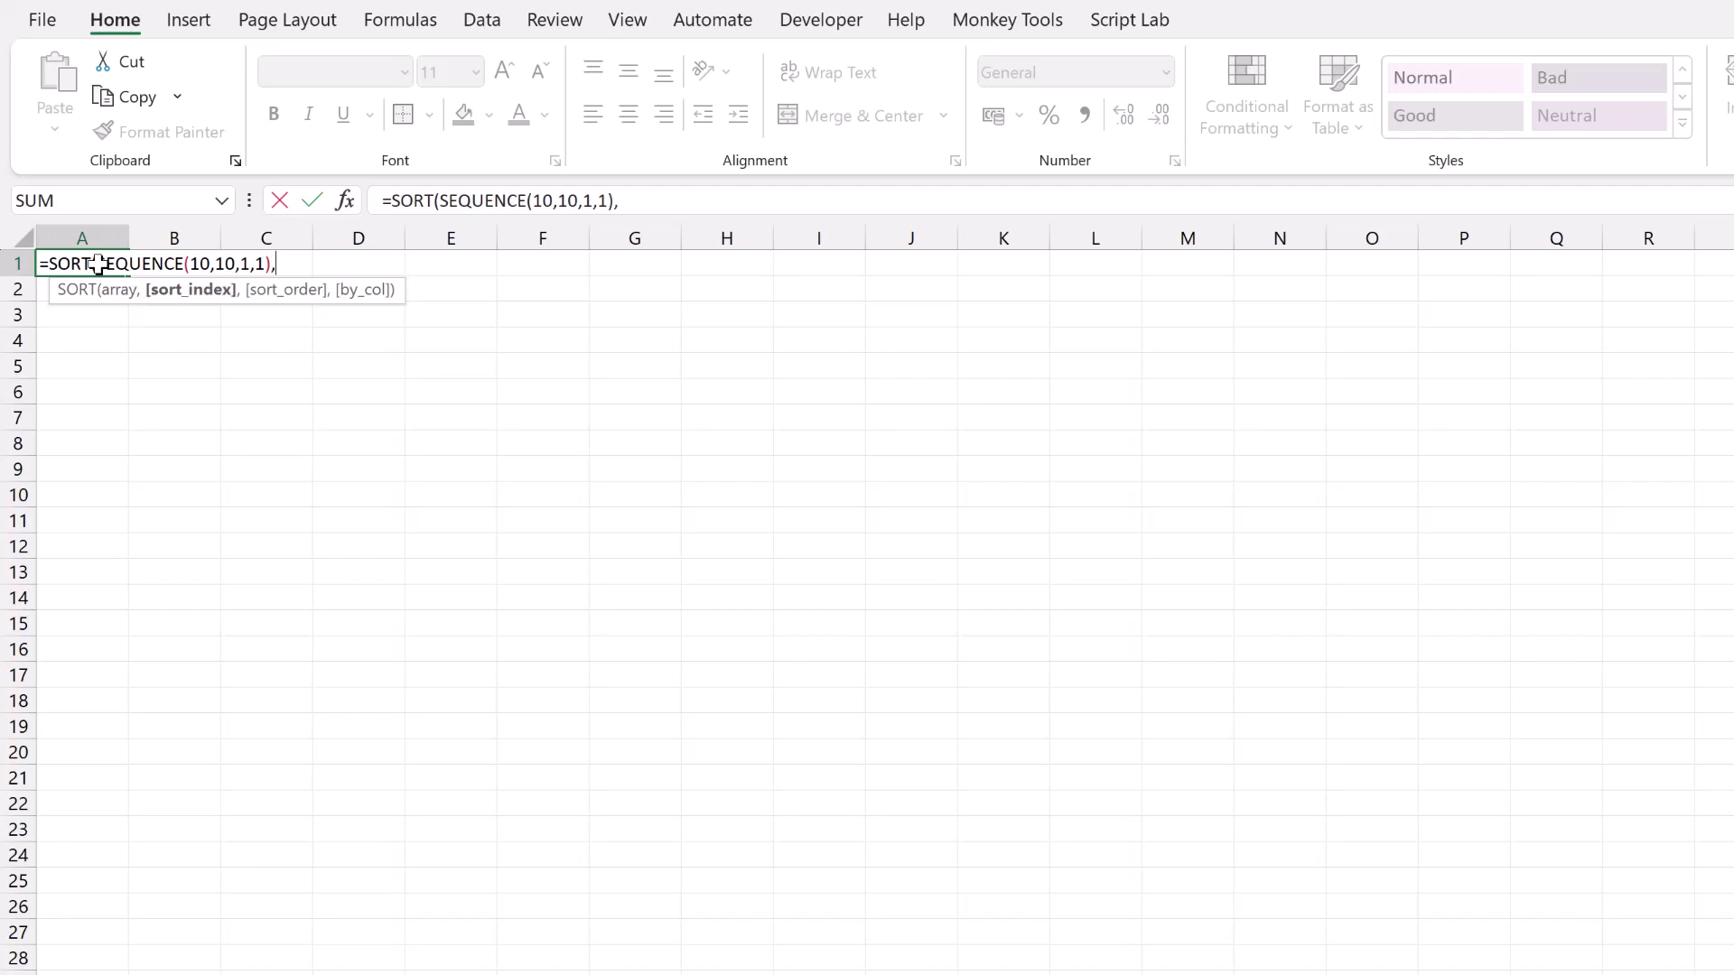
pyautogui.write(',')
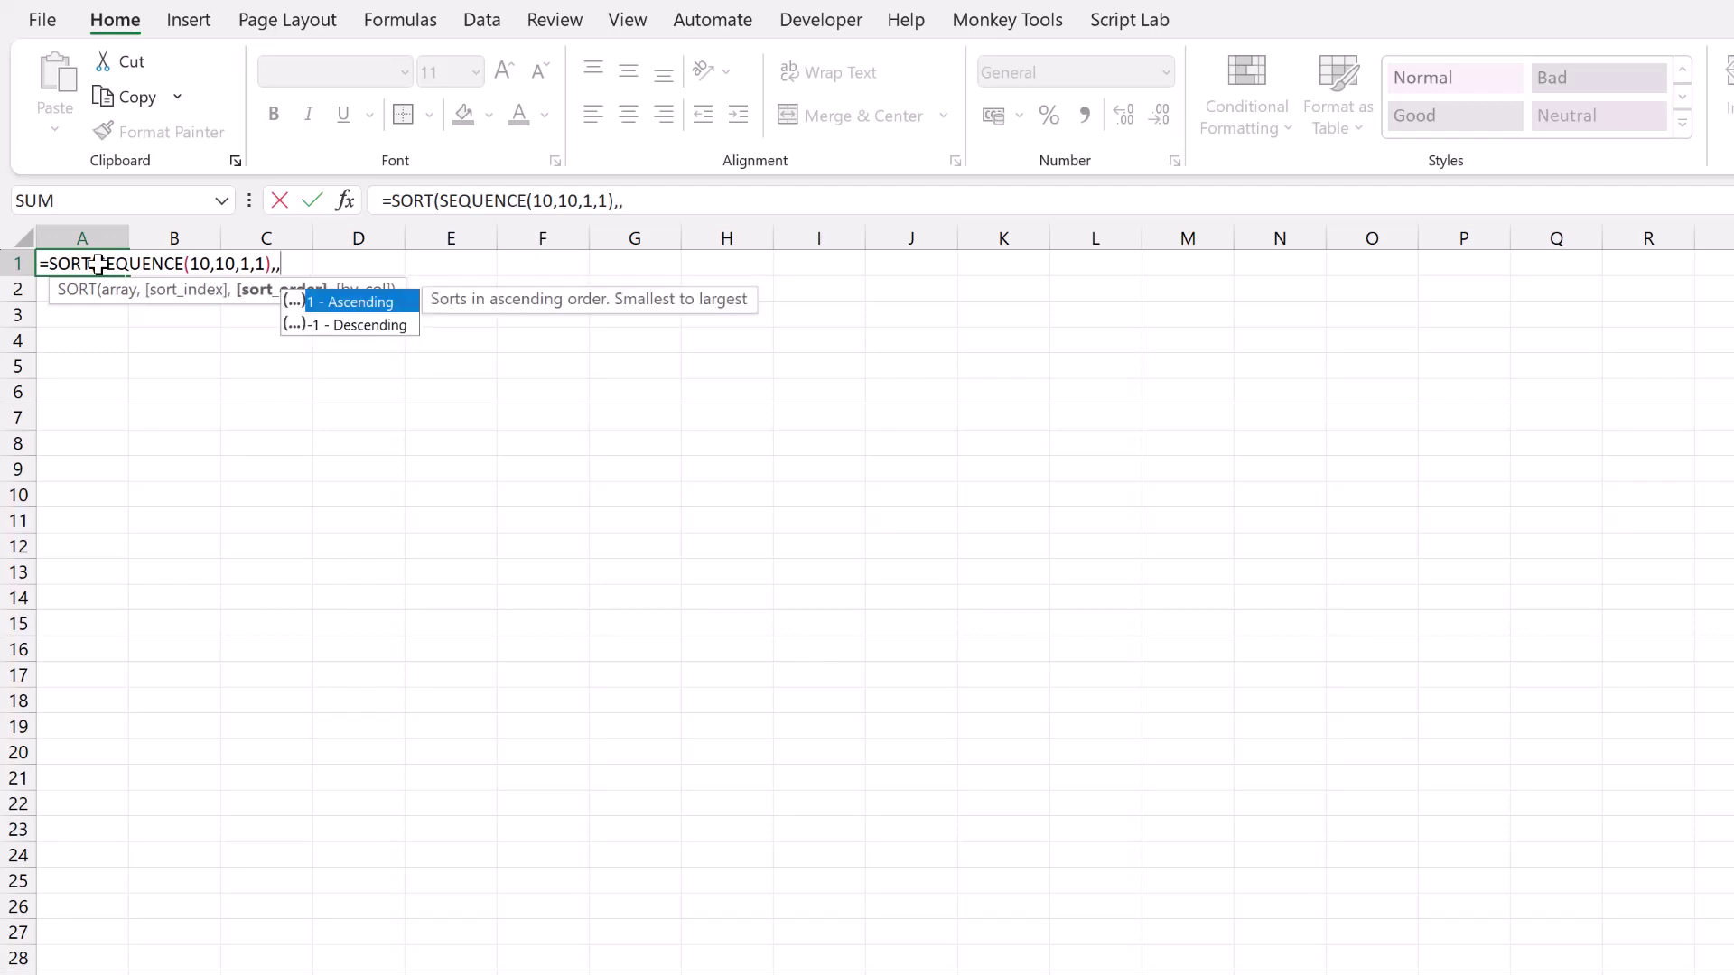
pyautogui.write('-1')
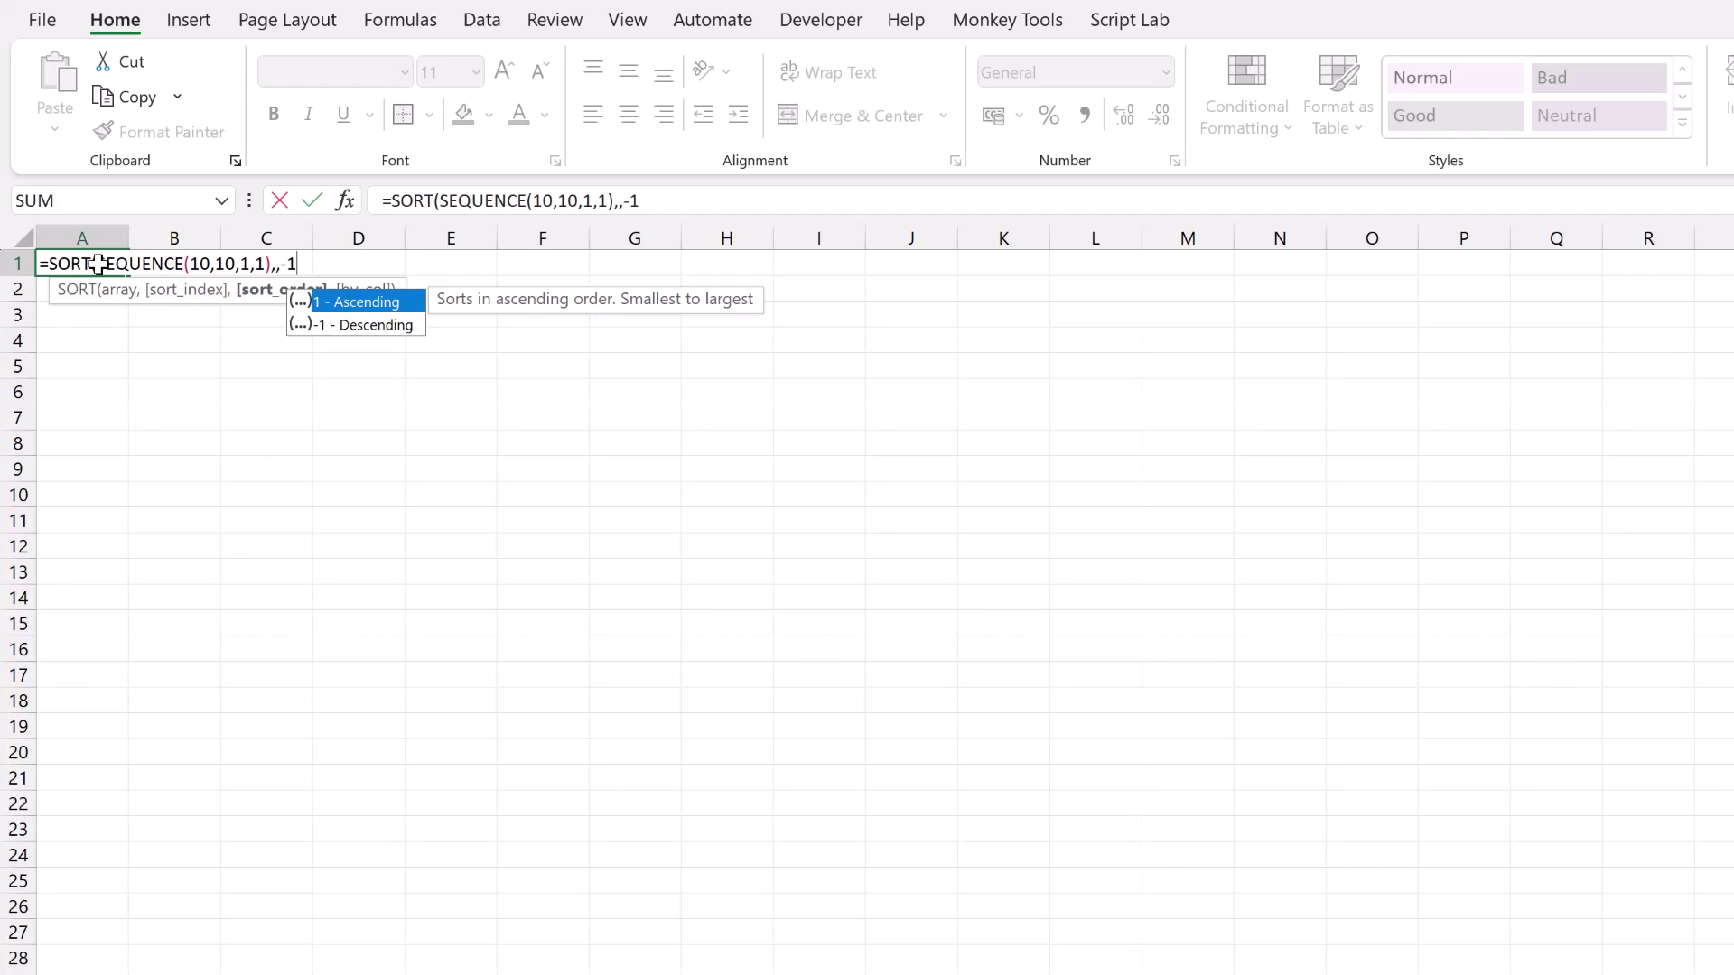
pyautogui.write(')')
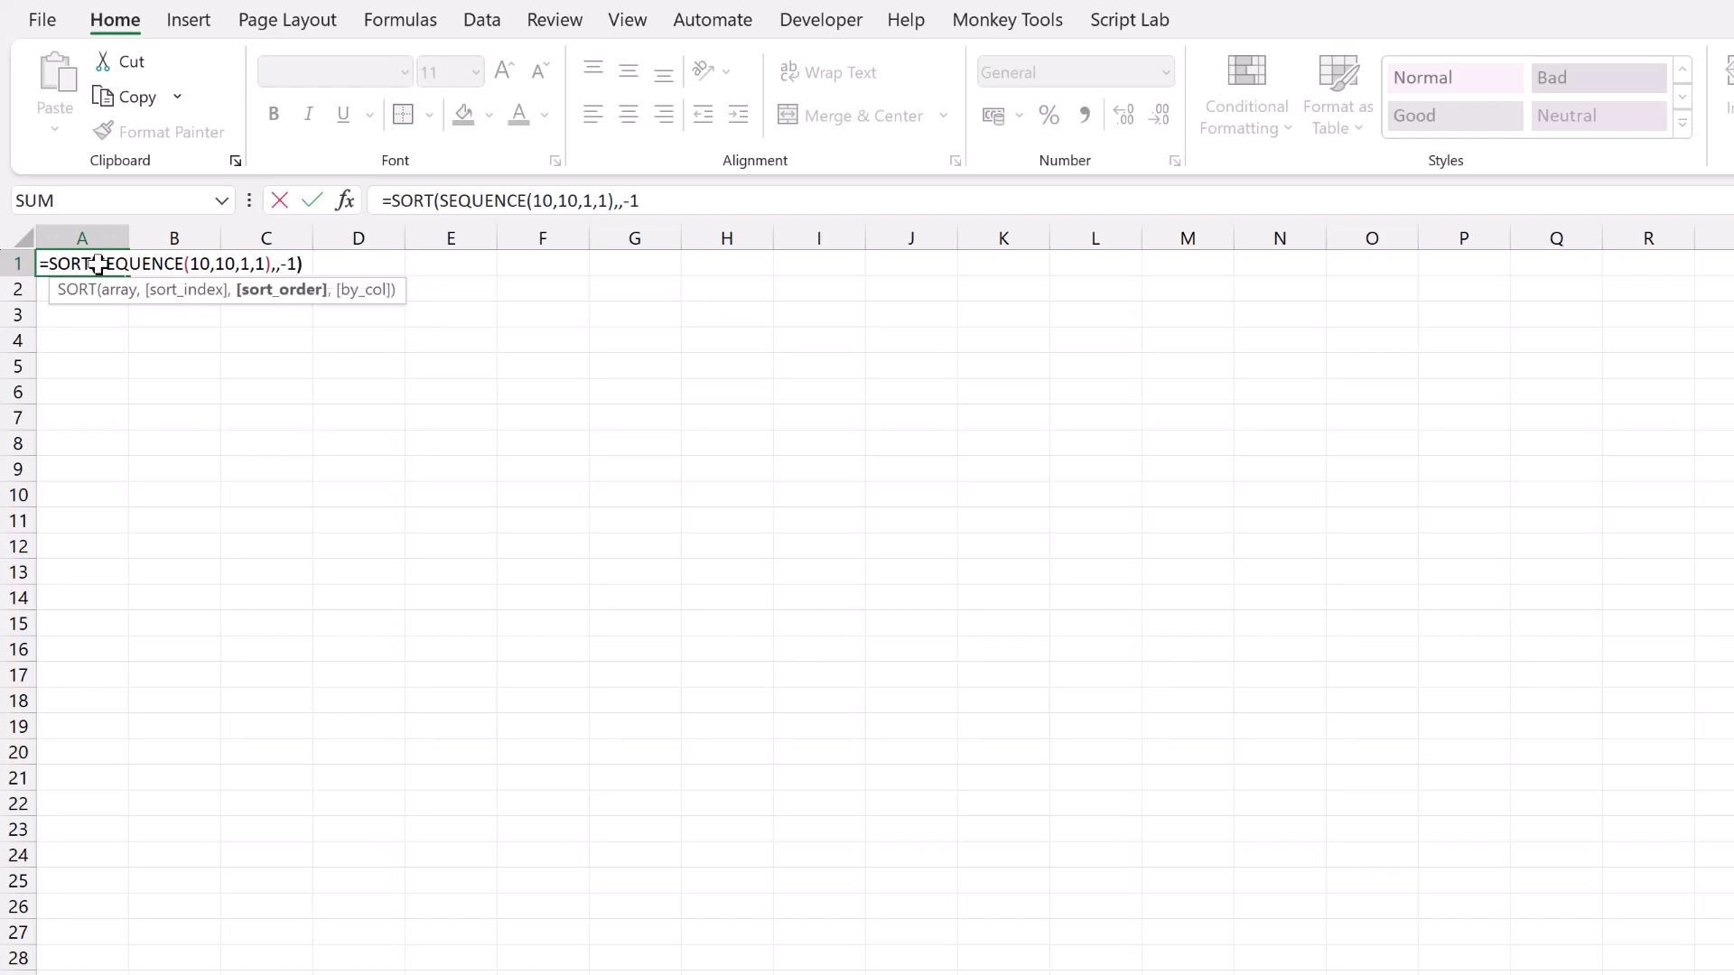
pyautogui.press('Return')
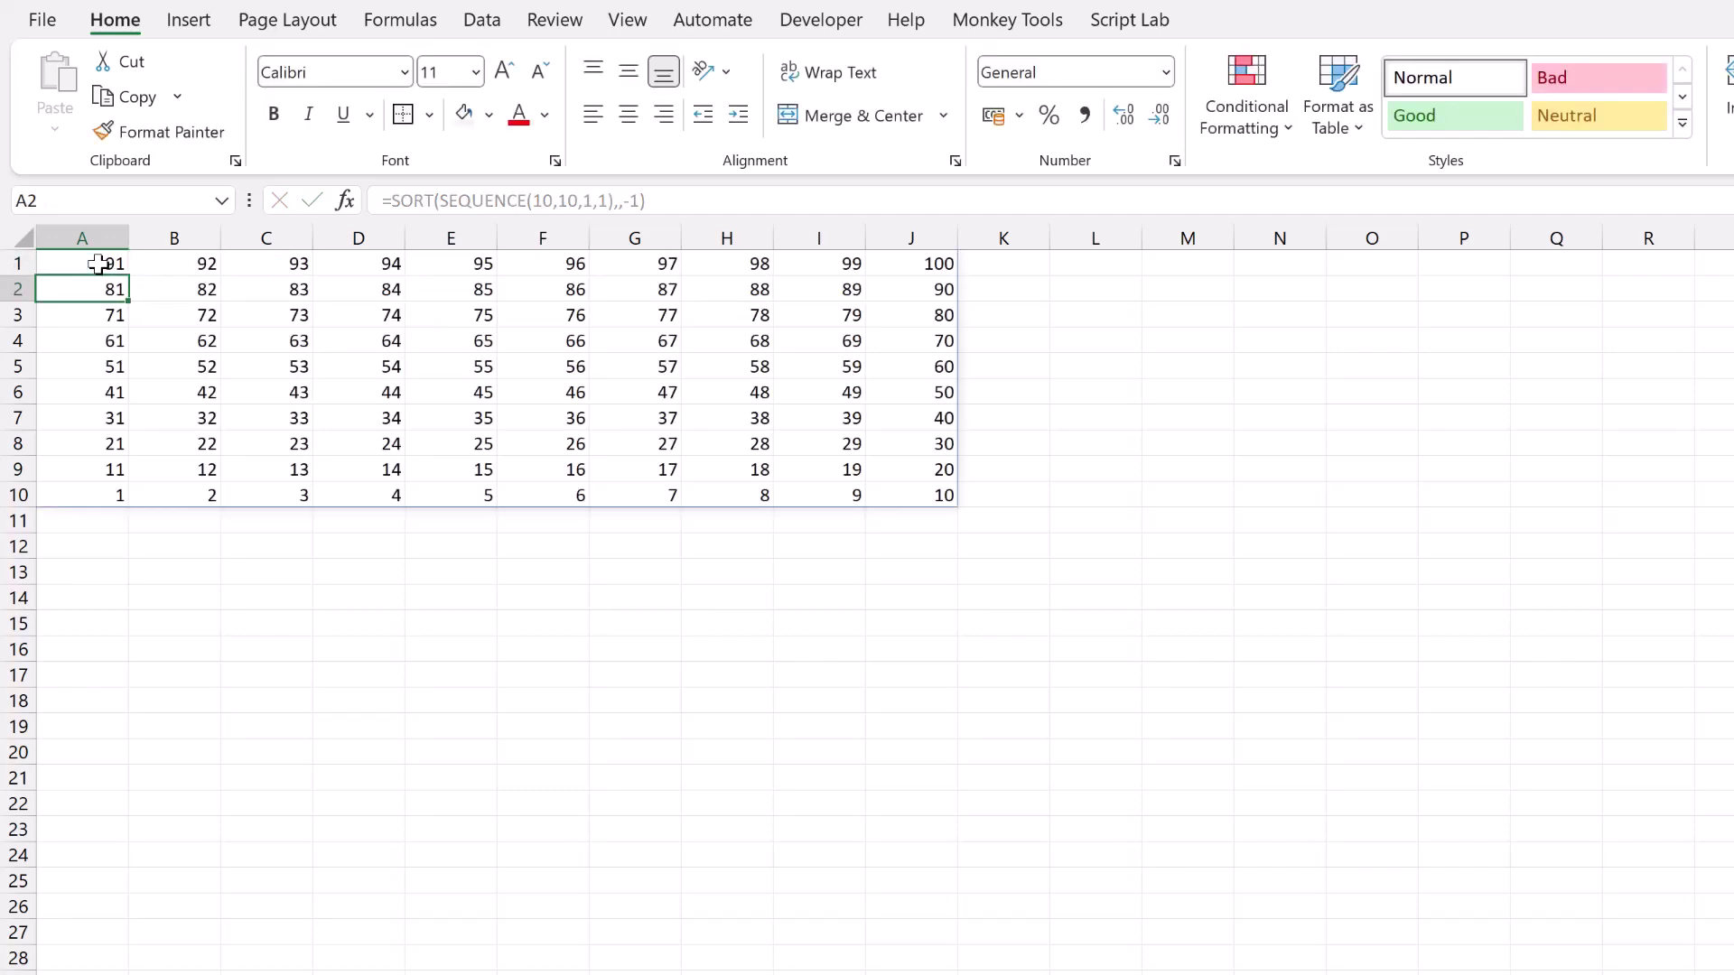
# Step: Narrow columns A–J so the number grid forms small cells
pyautogui.moveTo(104, 492); pyautogui.dragTo(923, 260)
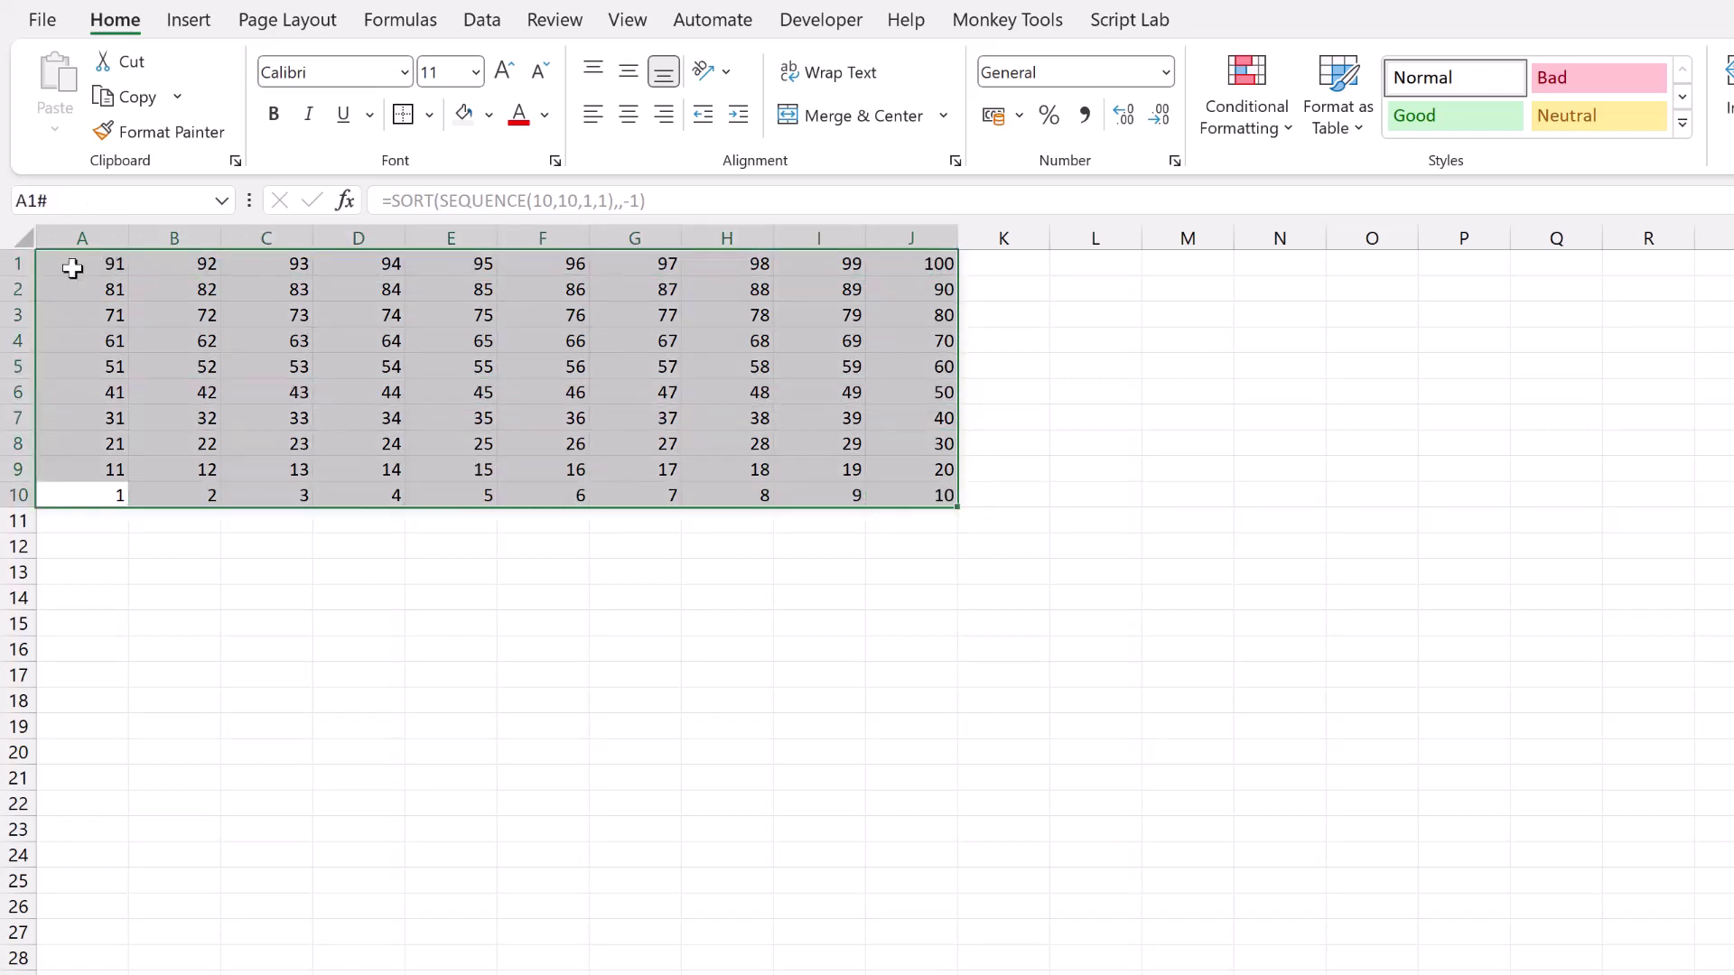
pyautogui.moveTo(20, 280); pyautogui.dragTo(889, 237)
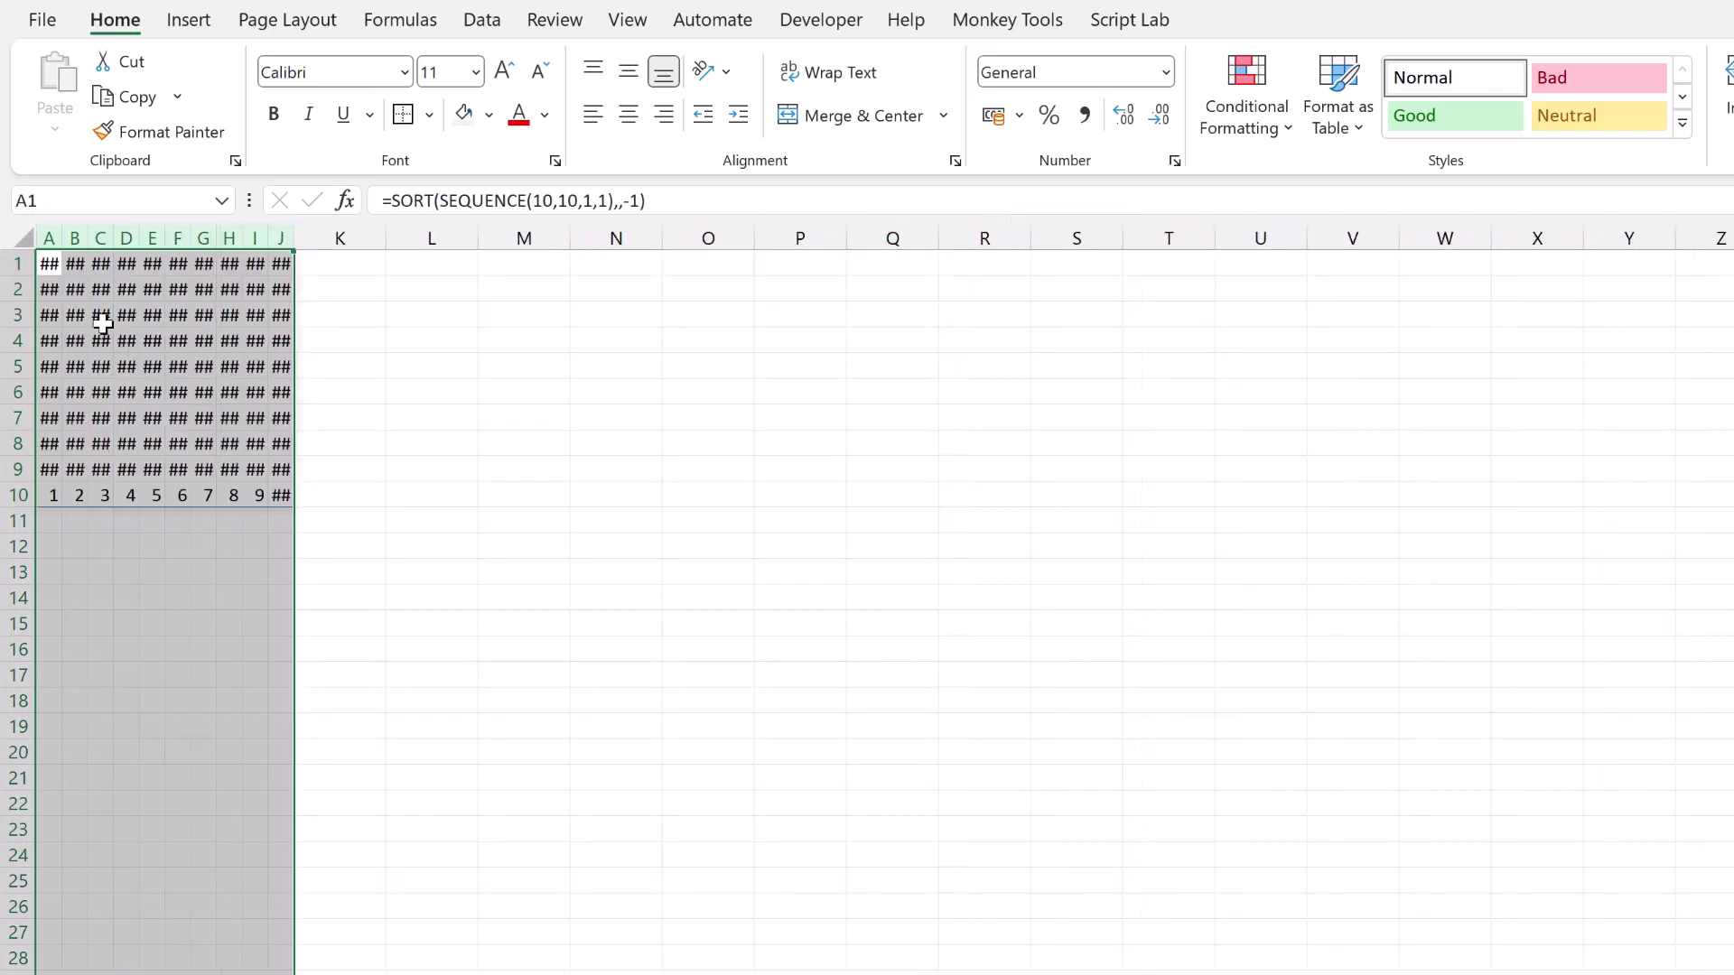
pyautogui.moveTo(47, 262); pyautogui.dragTo(274, 490)
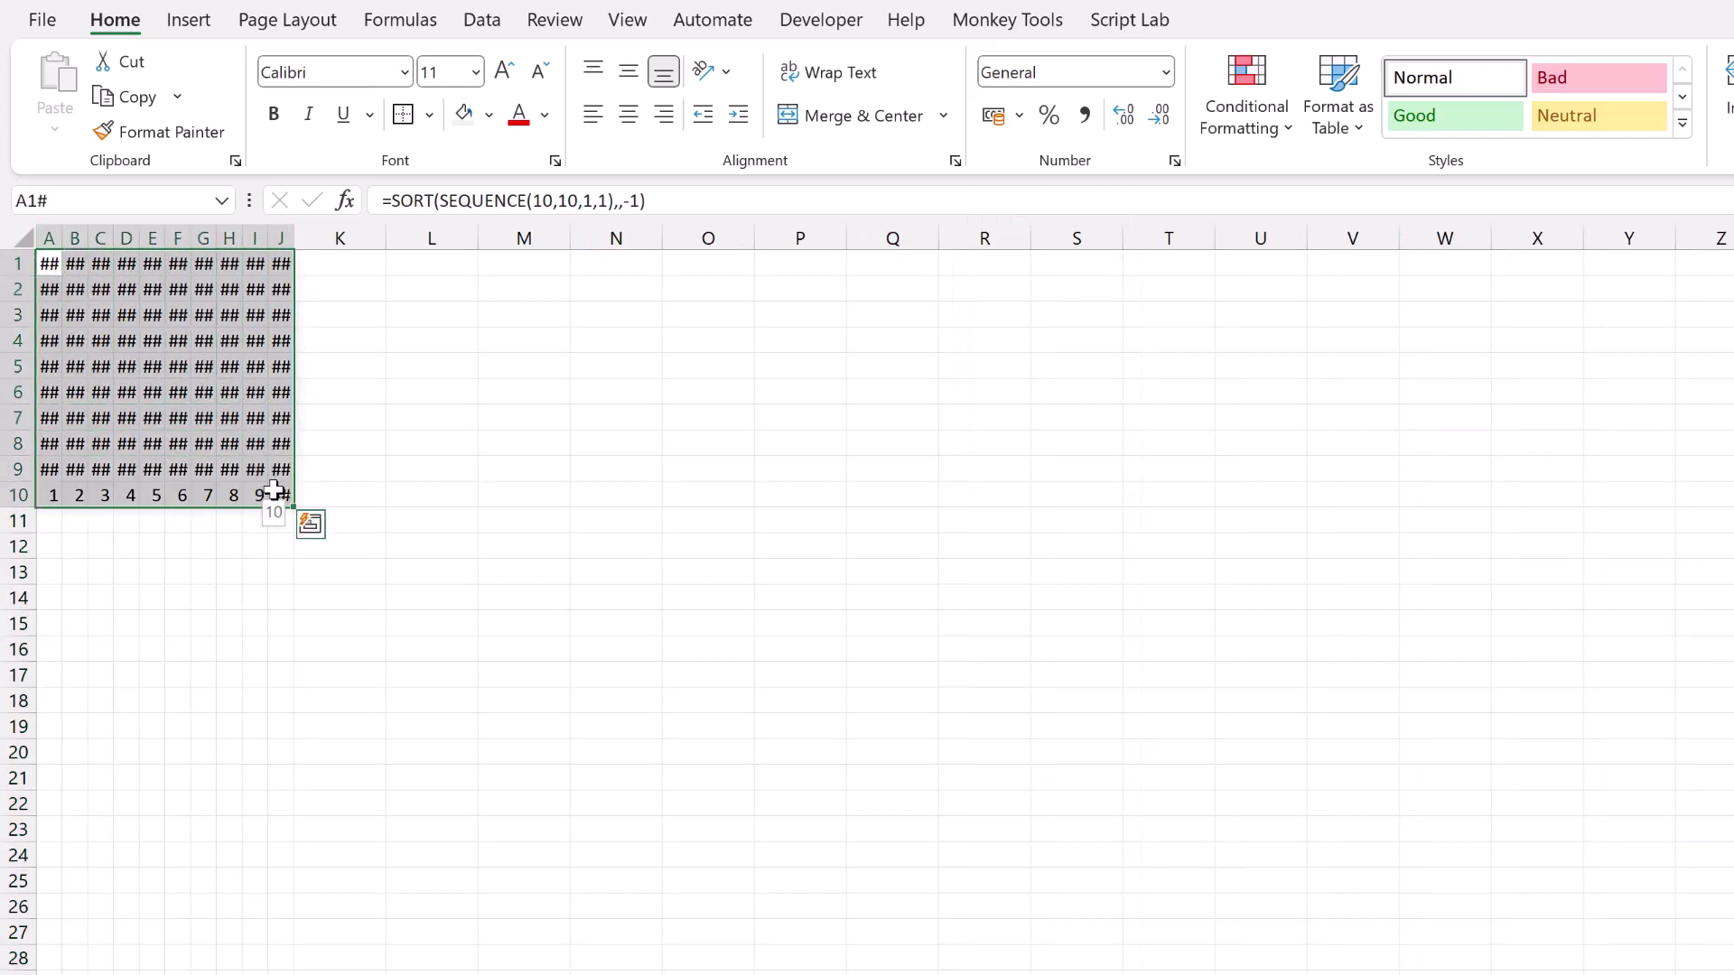
# Step: Link L1 to Sheet1's C2 so it shows the value 36
pyautogui.click(430, 264)
pyautogui.write('=')
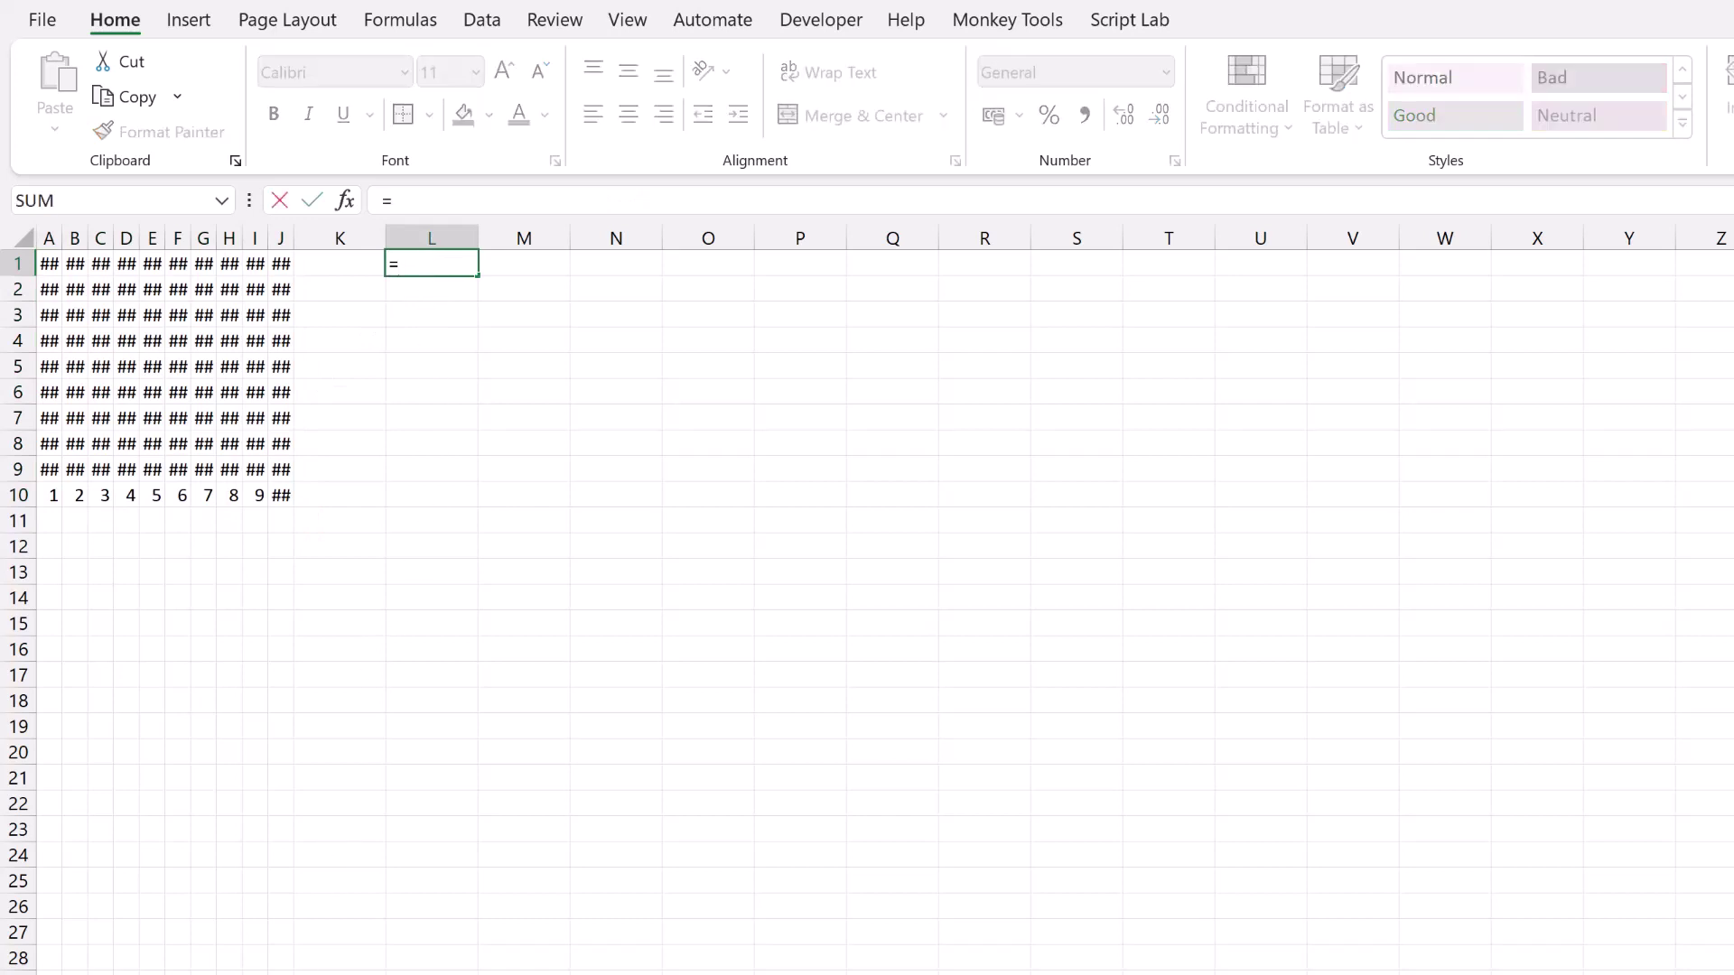
pyautogui.hotkey('ctrl', 'pageup')
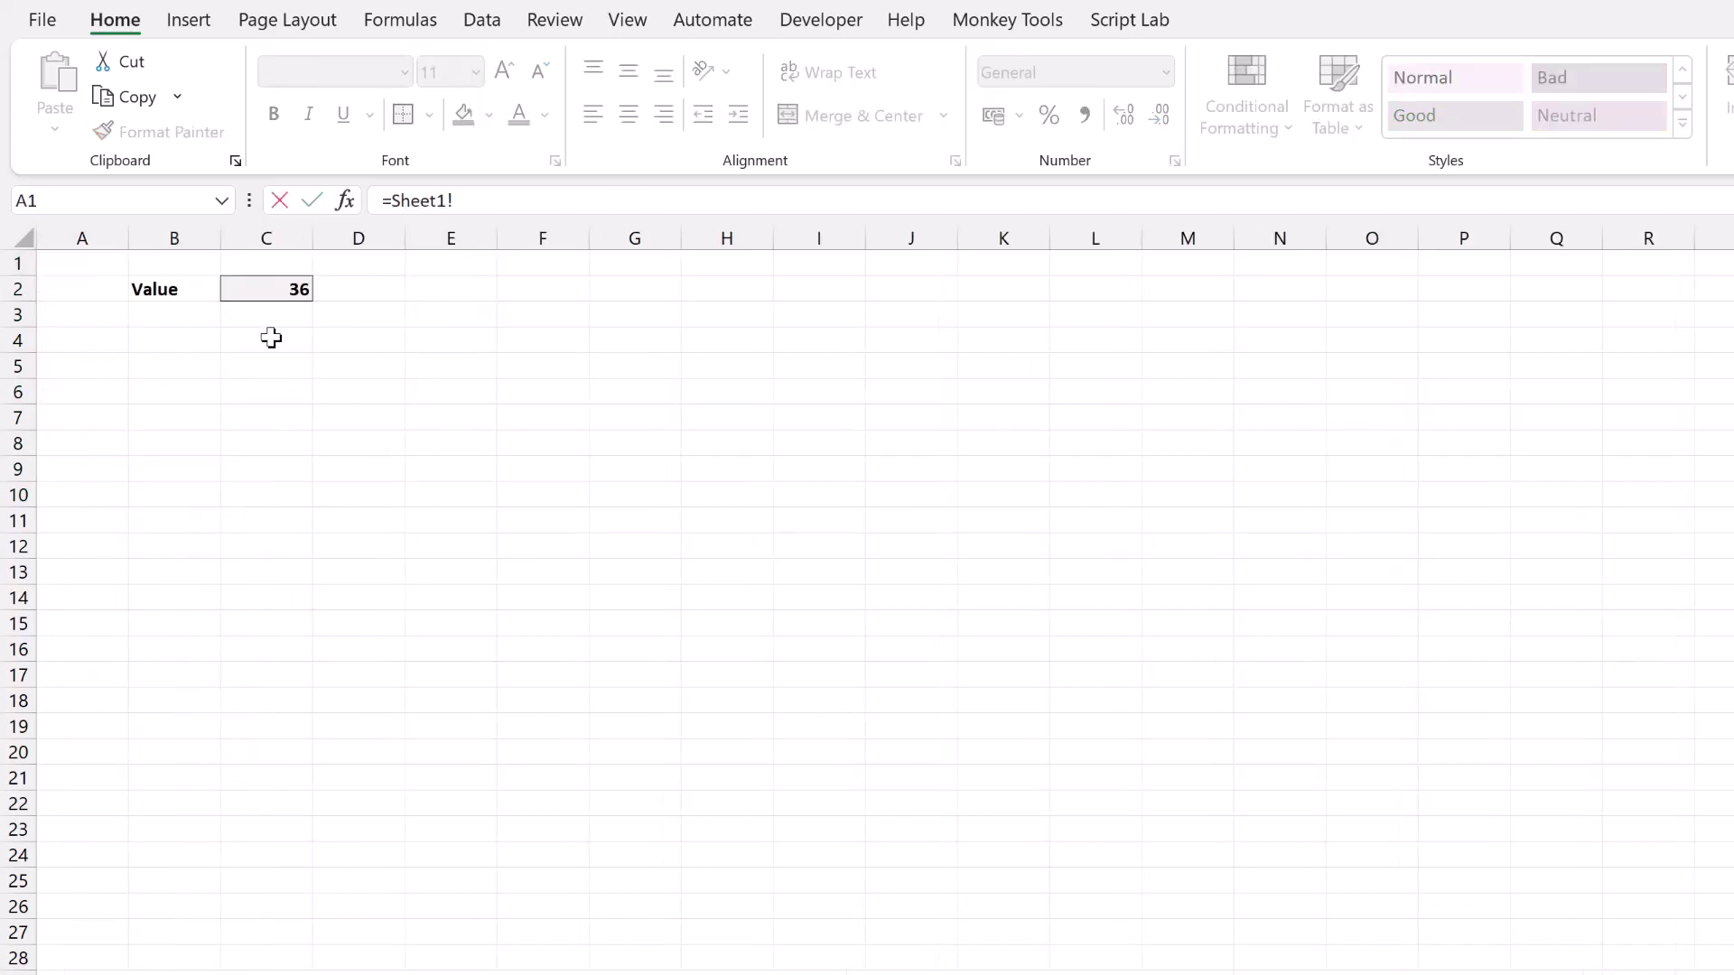
pyautogui.click(266, 288)
pyautogui.press('Return')
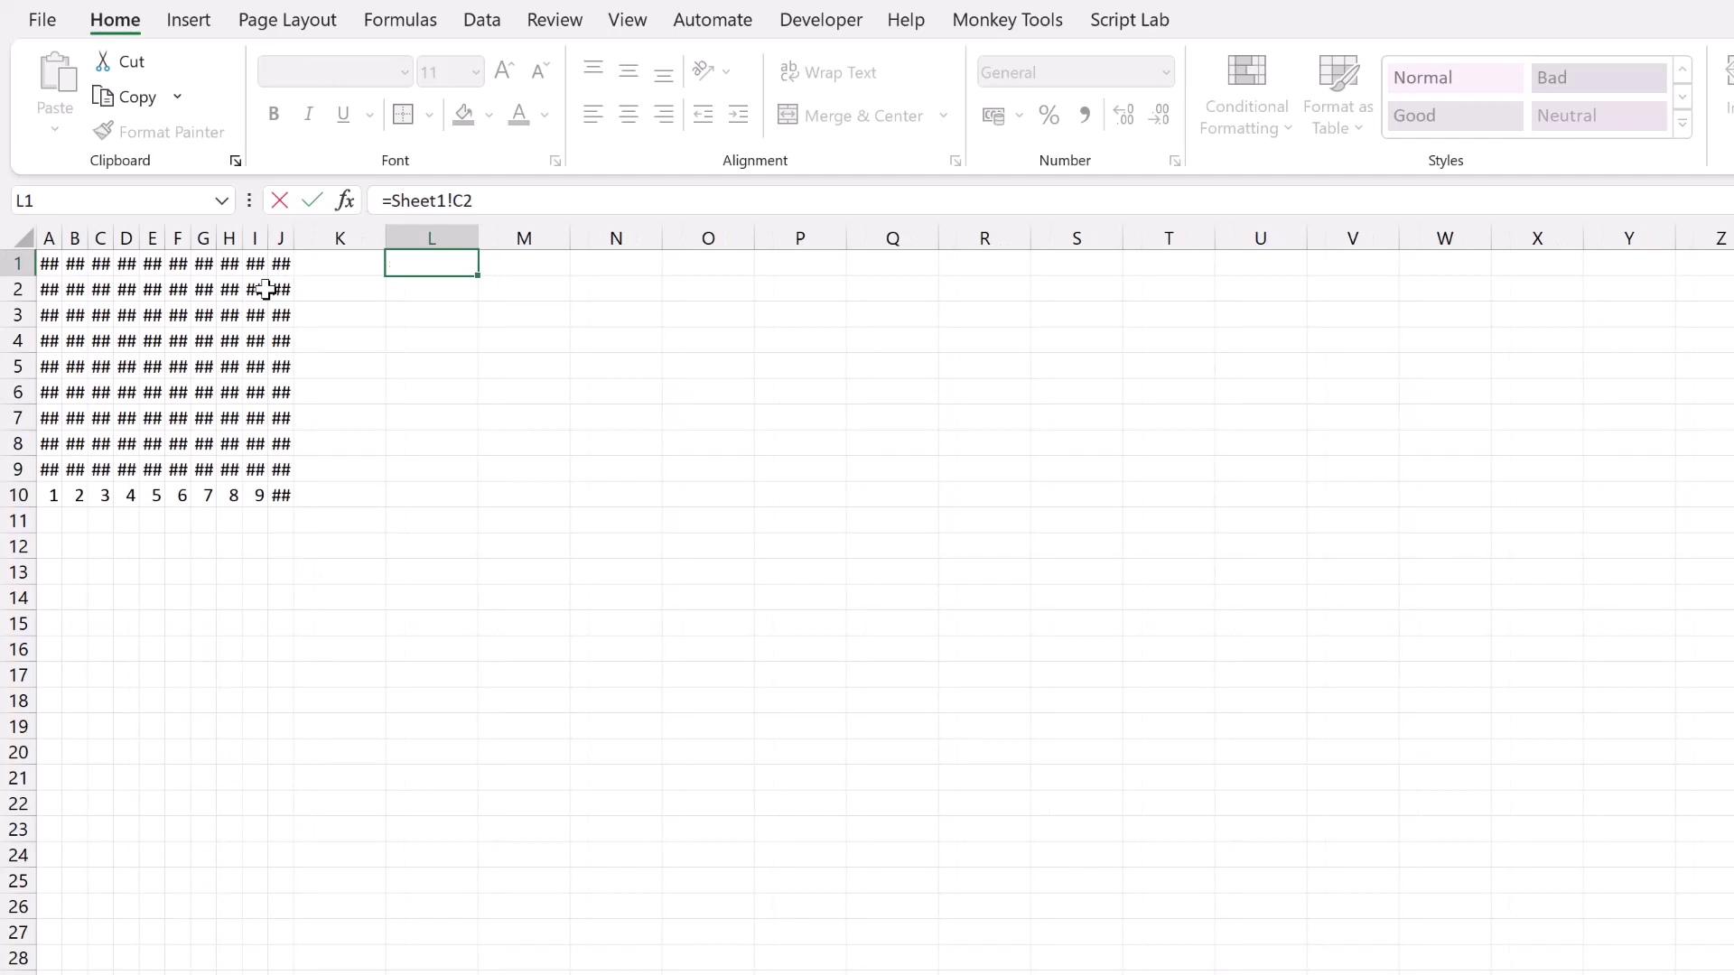
pyautogui.moveTo(50, 262); pyautogui.dragTo(277, 496)
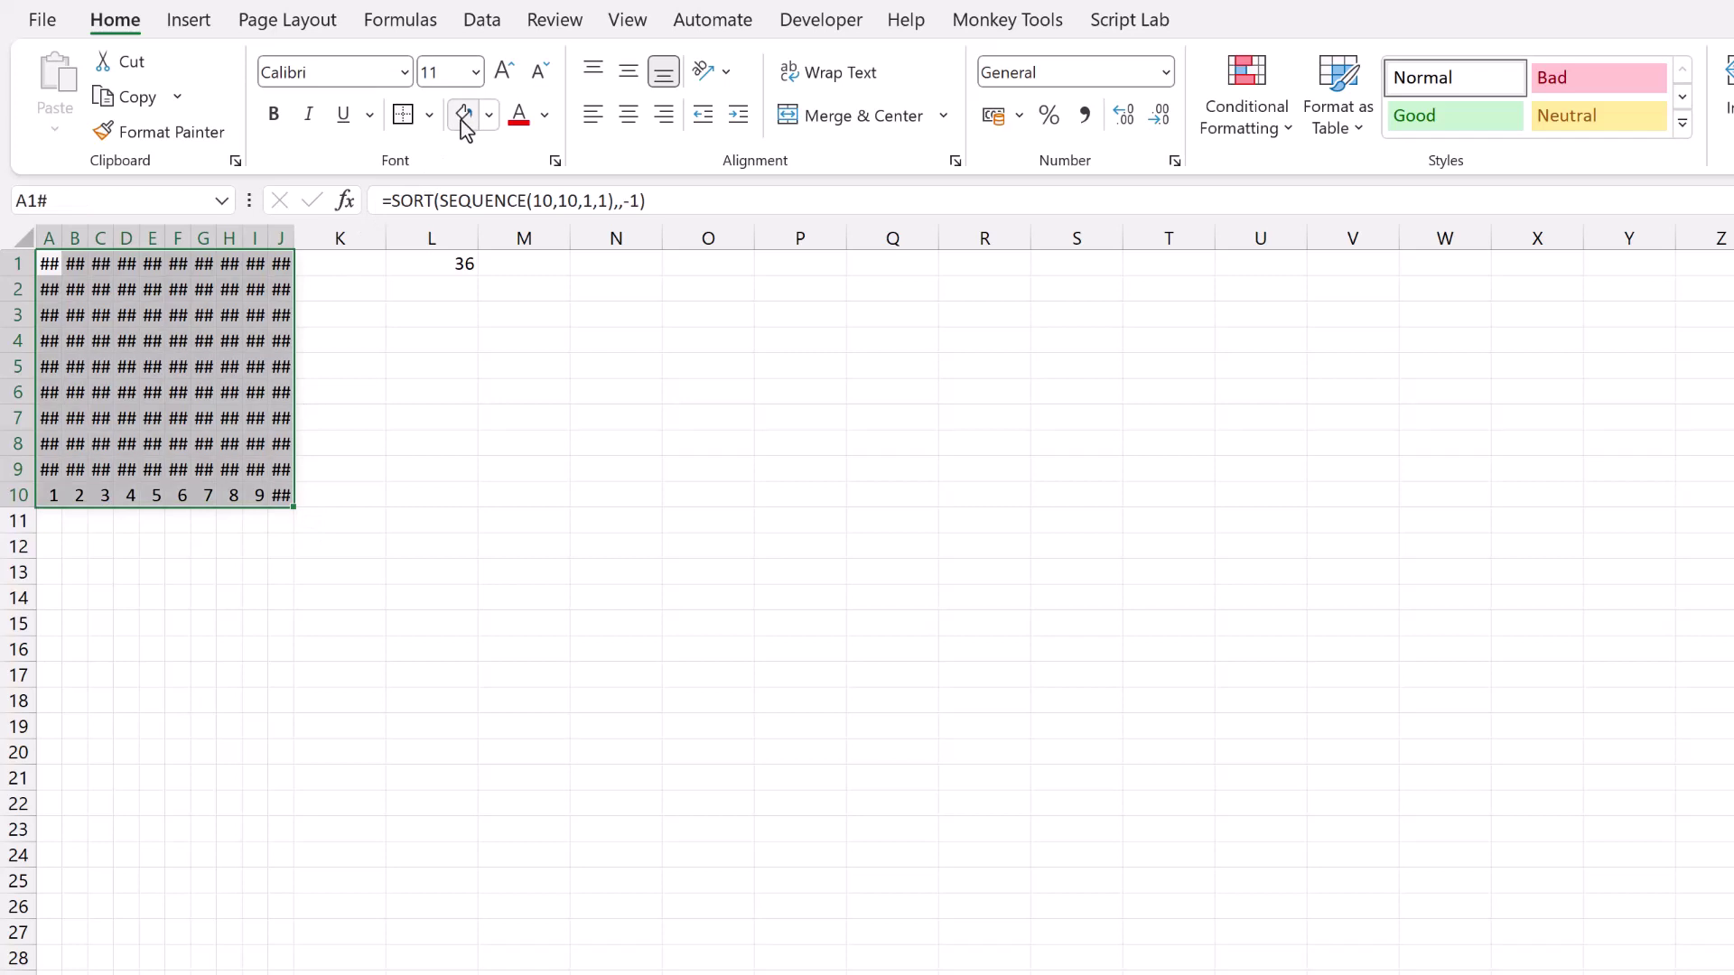
# Step: Hide the grid numbers by giving A1:J10 a near-white font colour
pyautogui.click(544, 116)
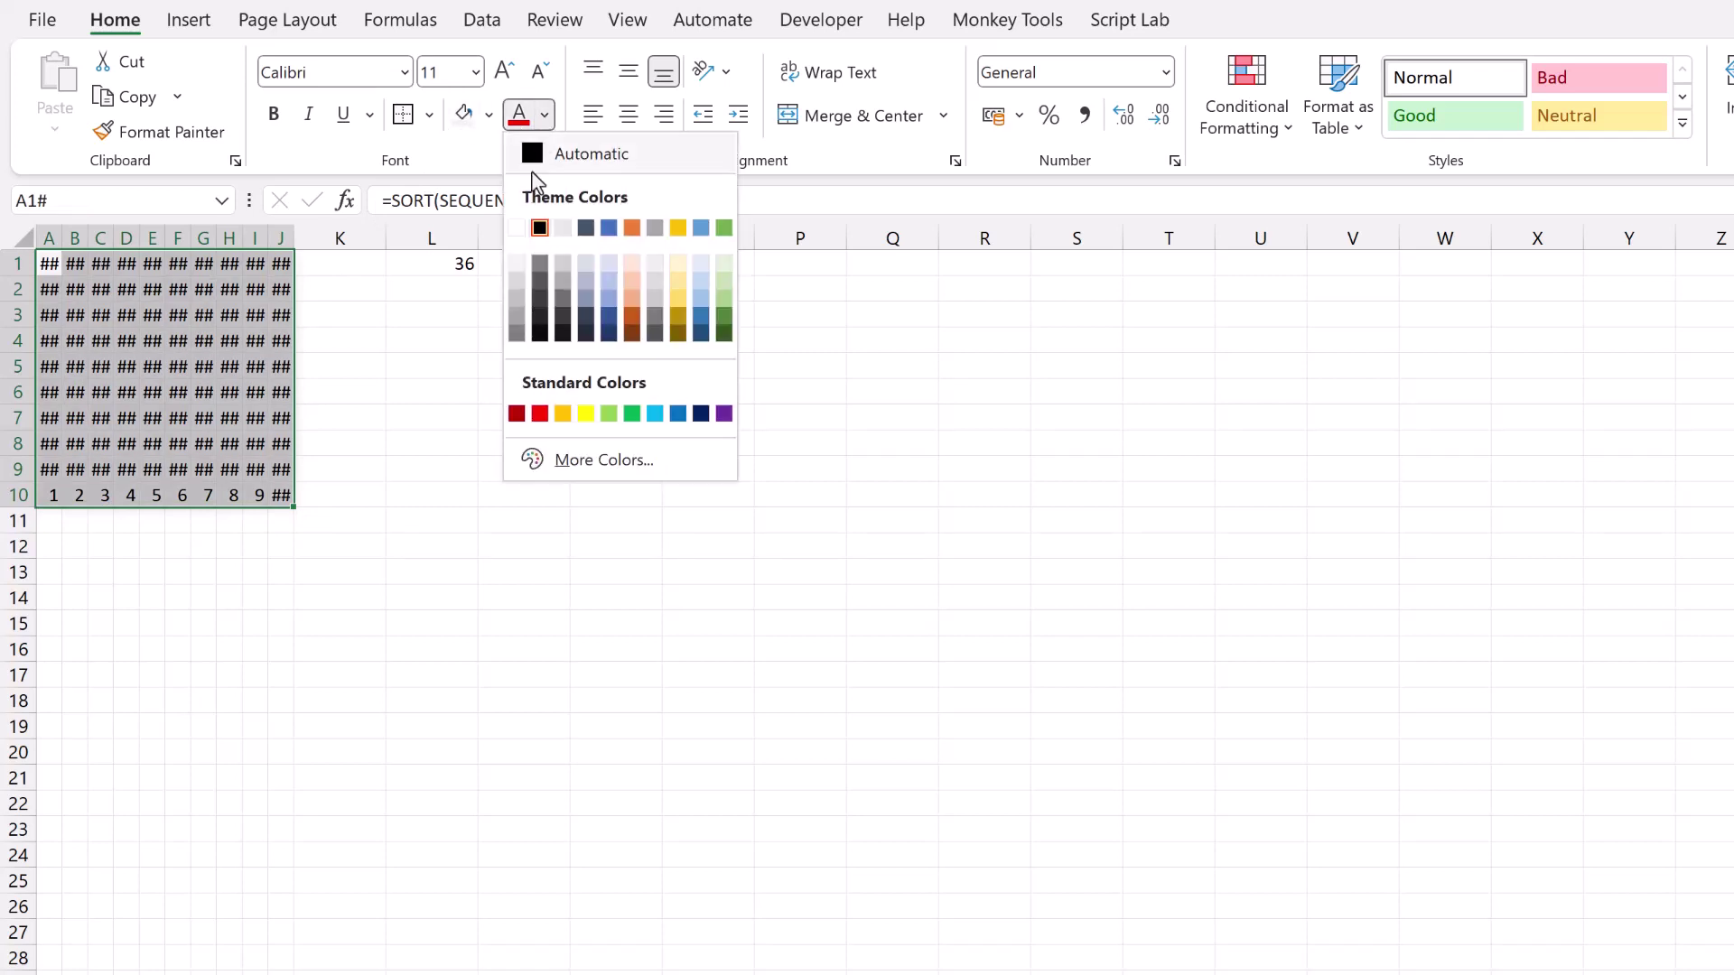
pyautogui.click(521, 264)
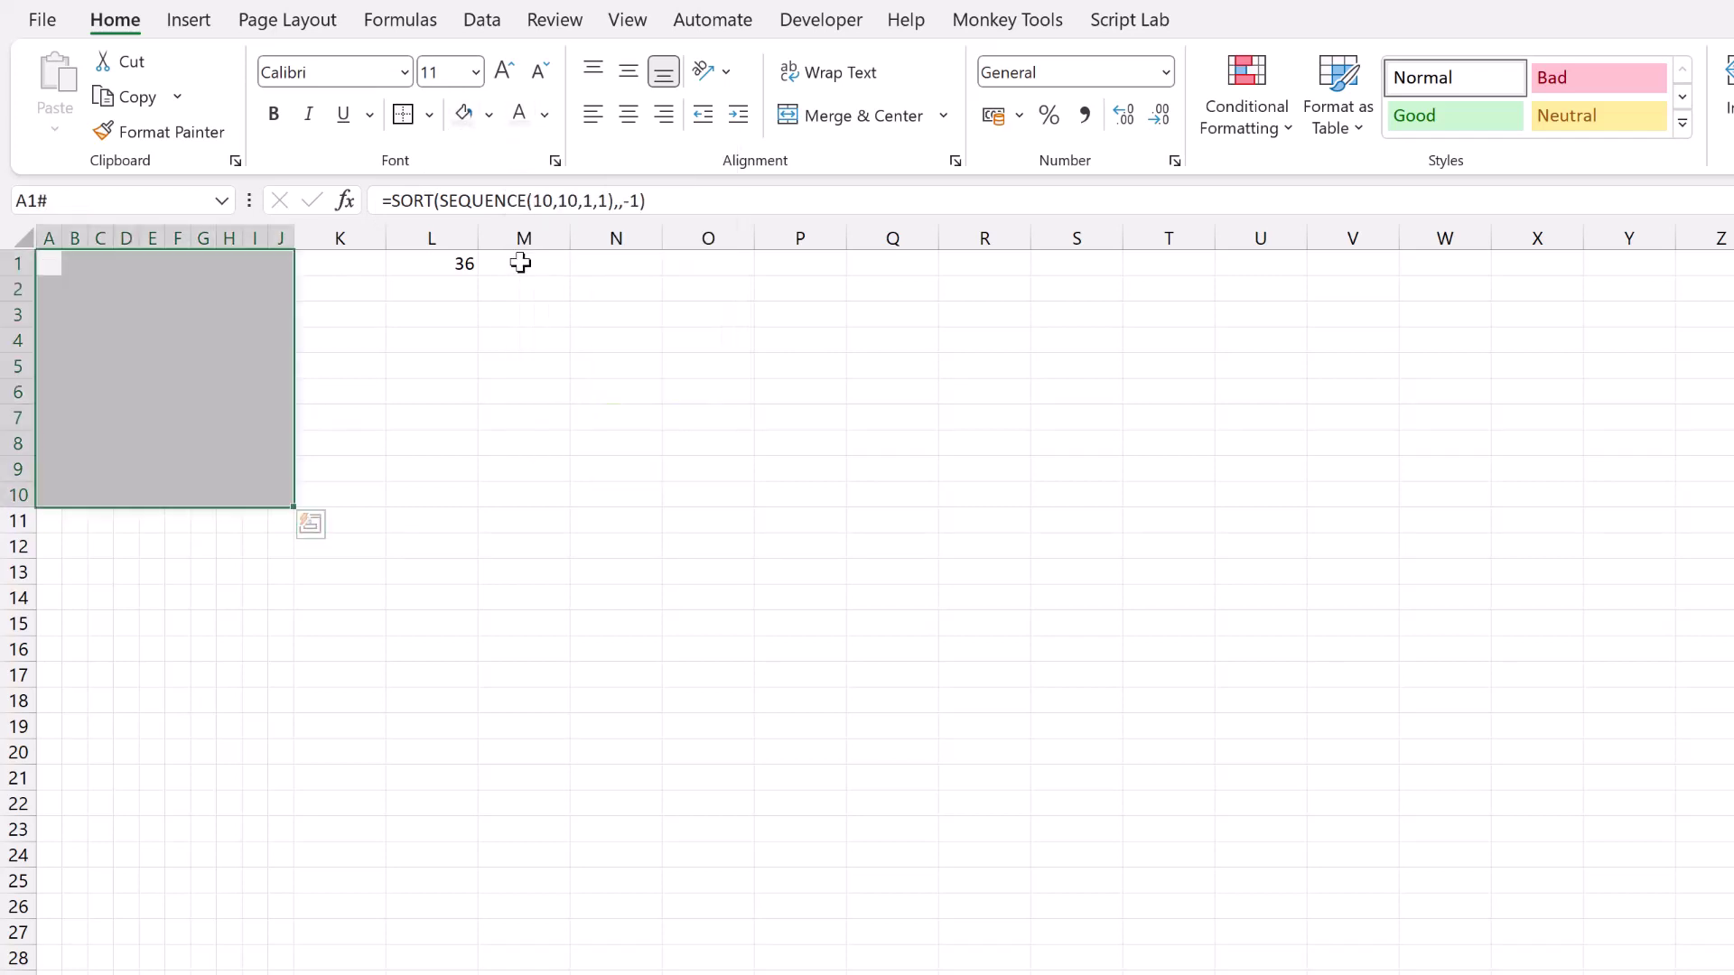
pyautogui.click(428, 115)
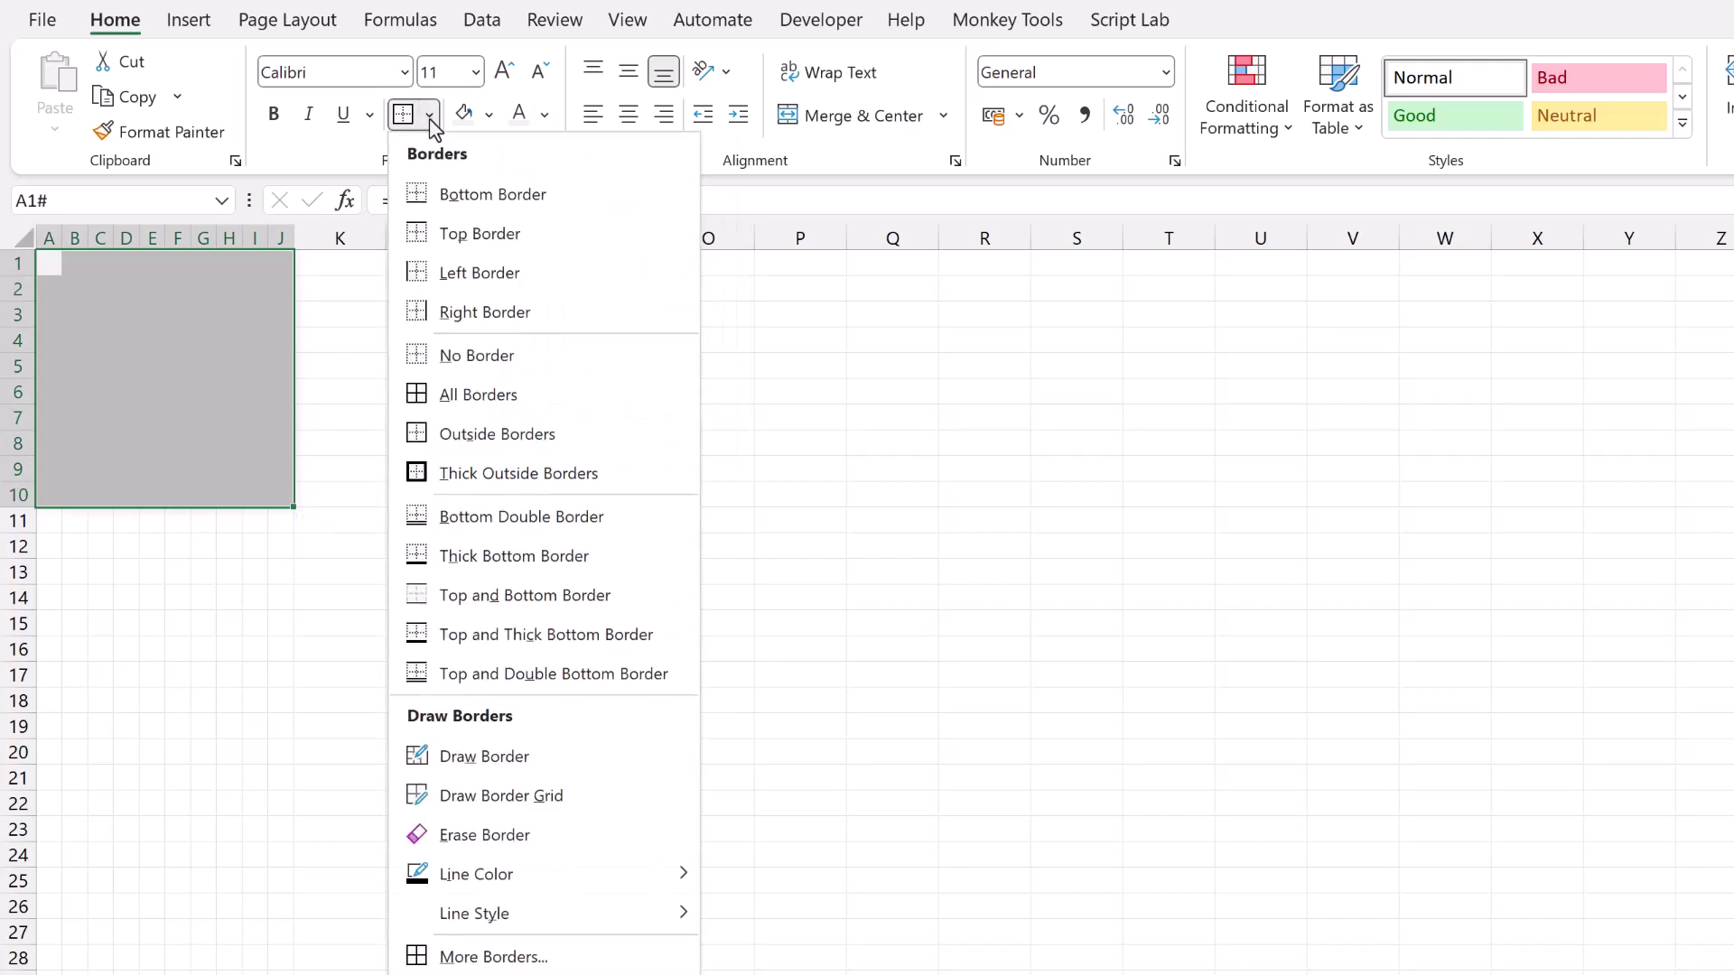
pyautogui.press('Escape')
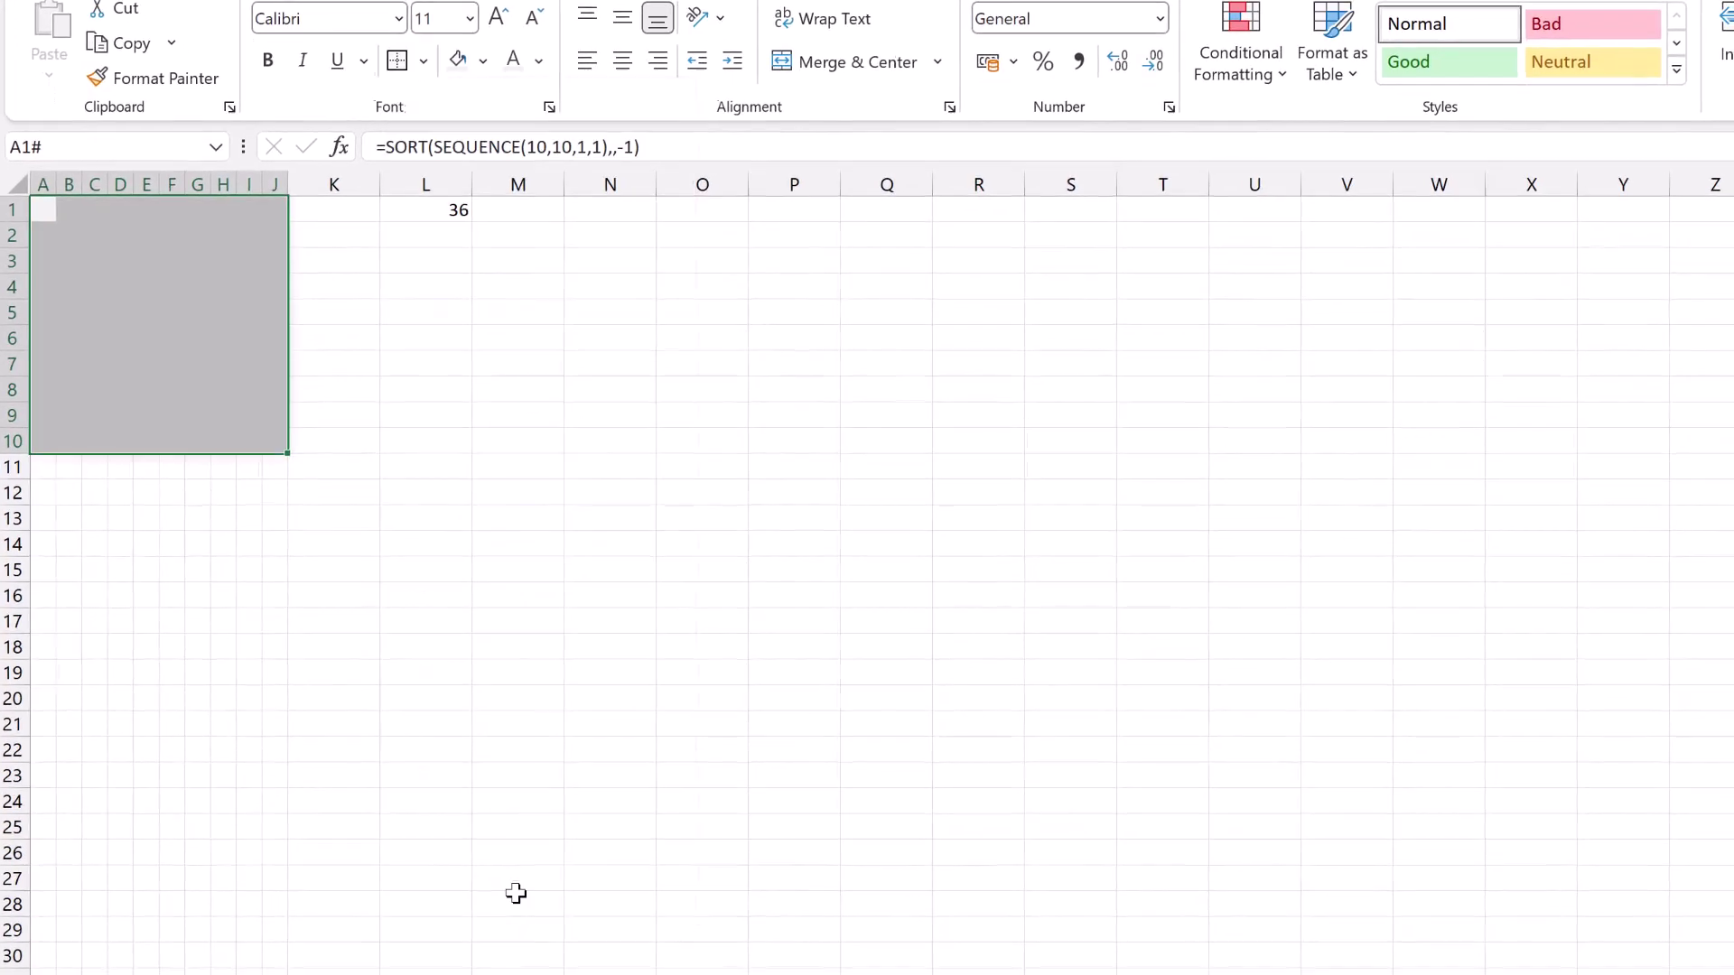
# Step: Apply medium solid white borders to the outline and inside of the grid
pyautogui.click(656, 395)
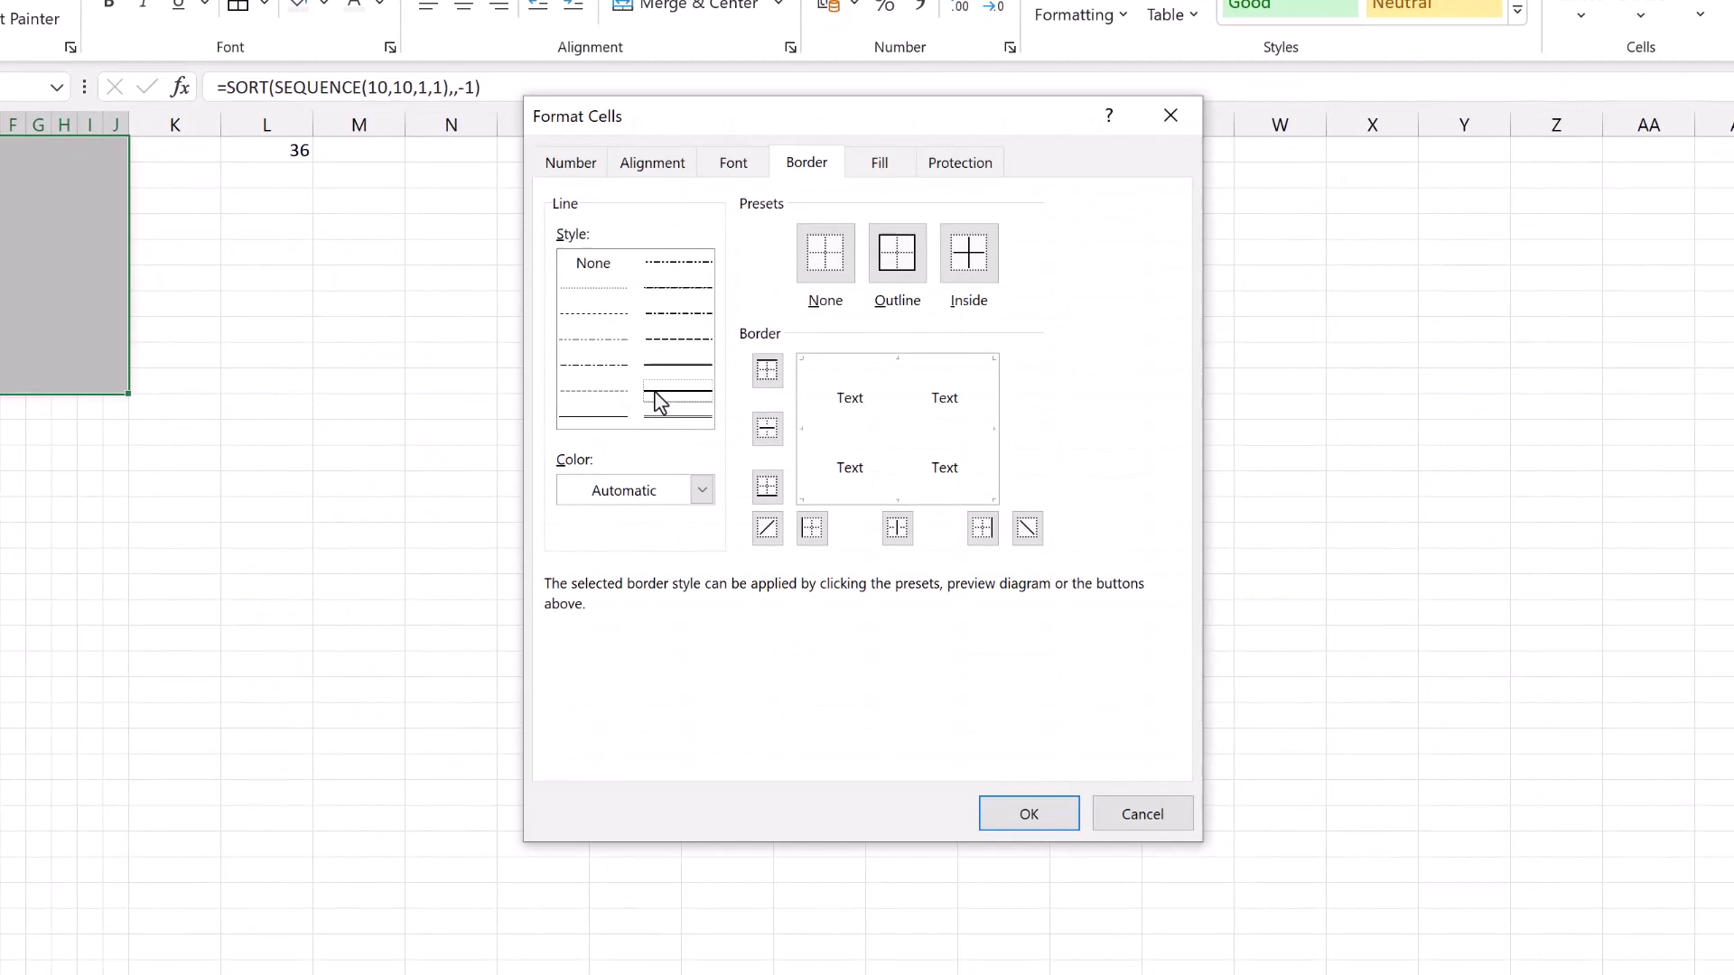
pyautogui.click(698, 491)
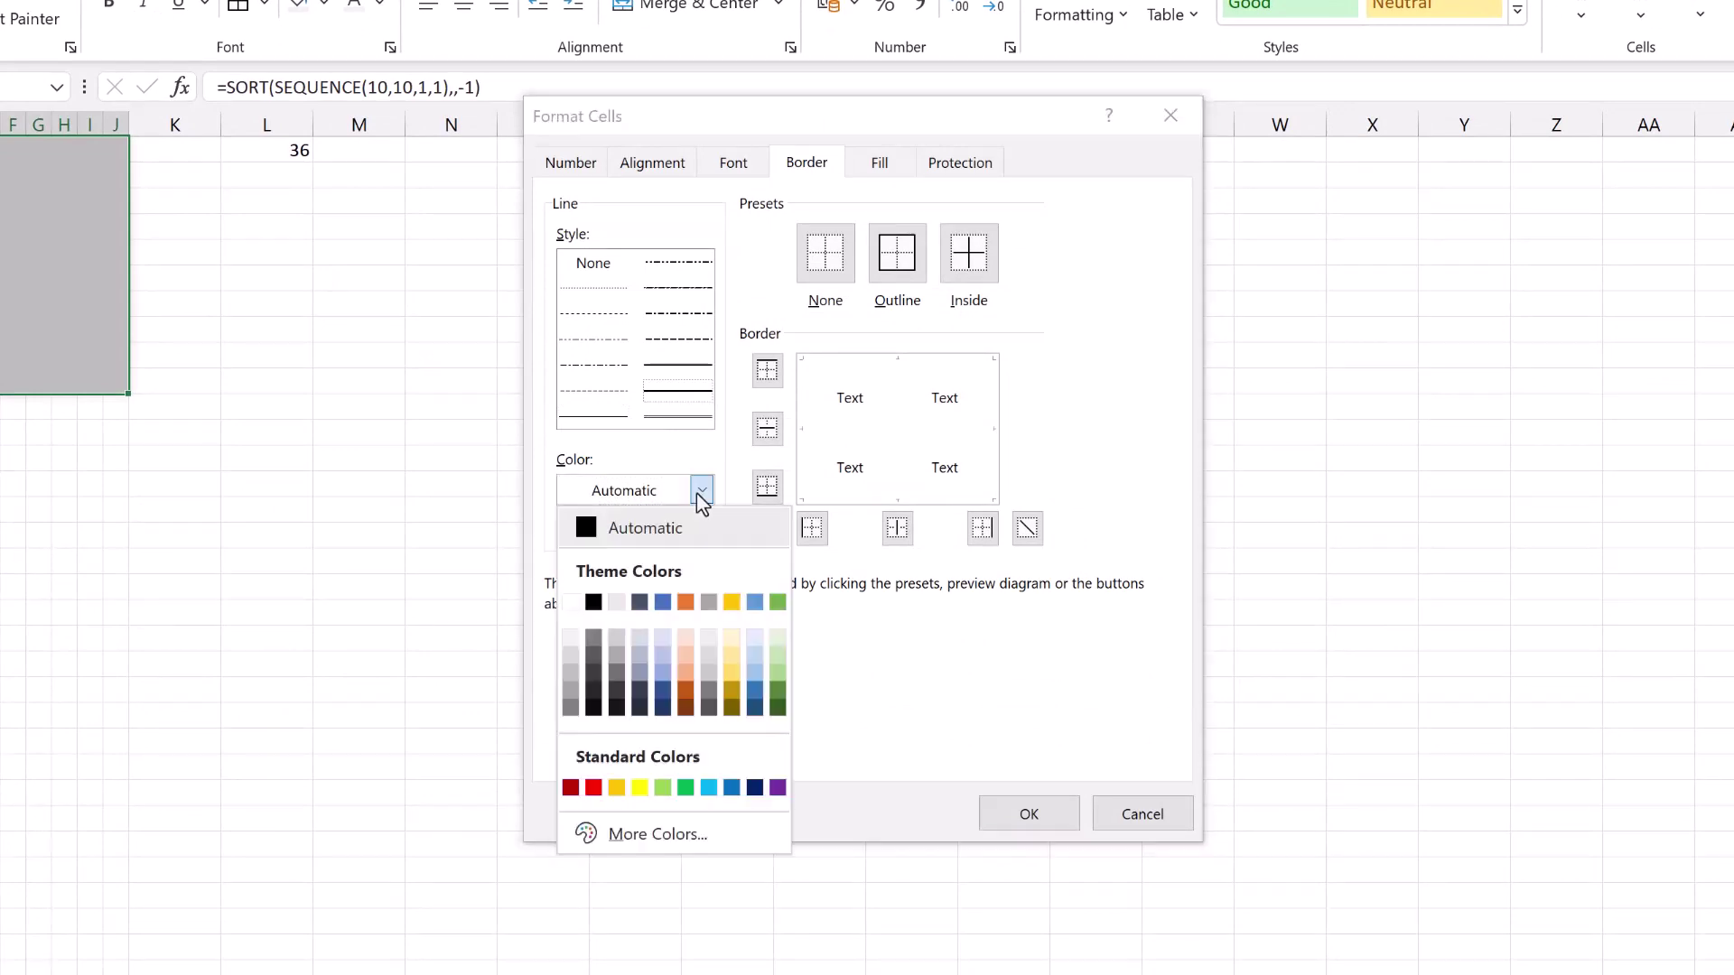
pyautogui.click(569, 602)
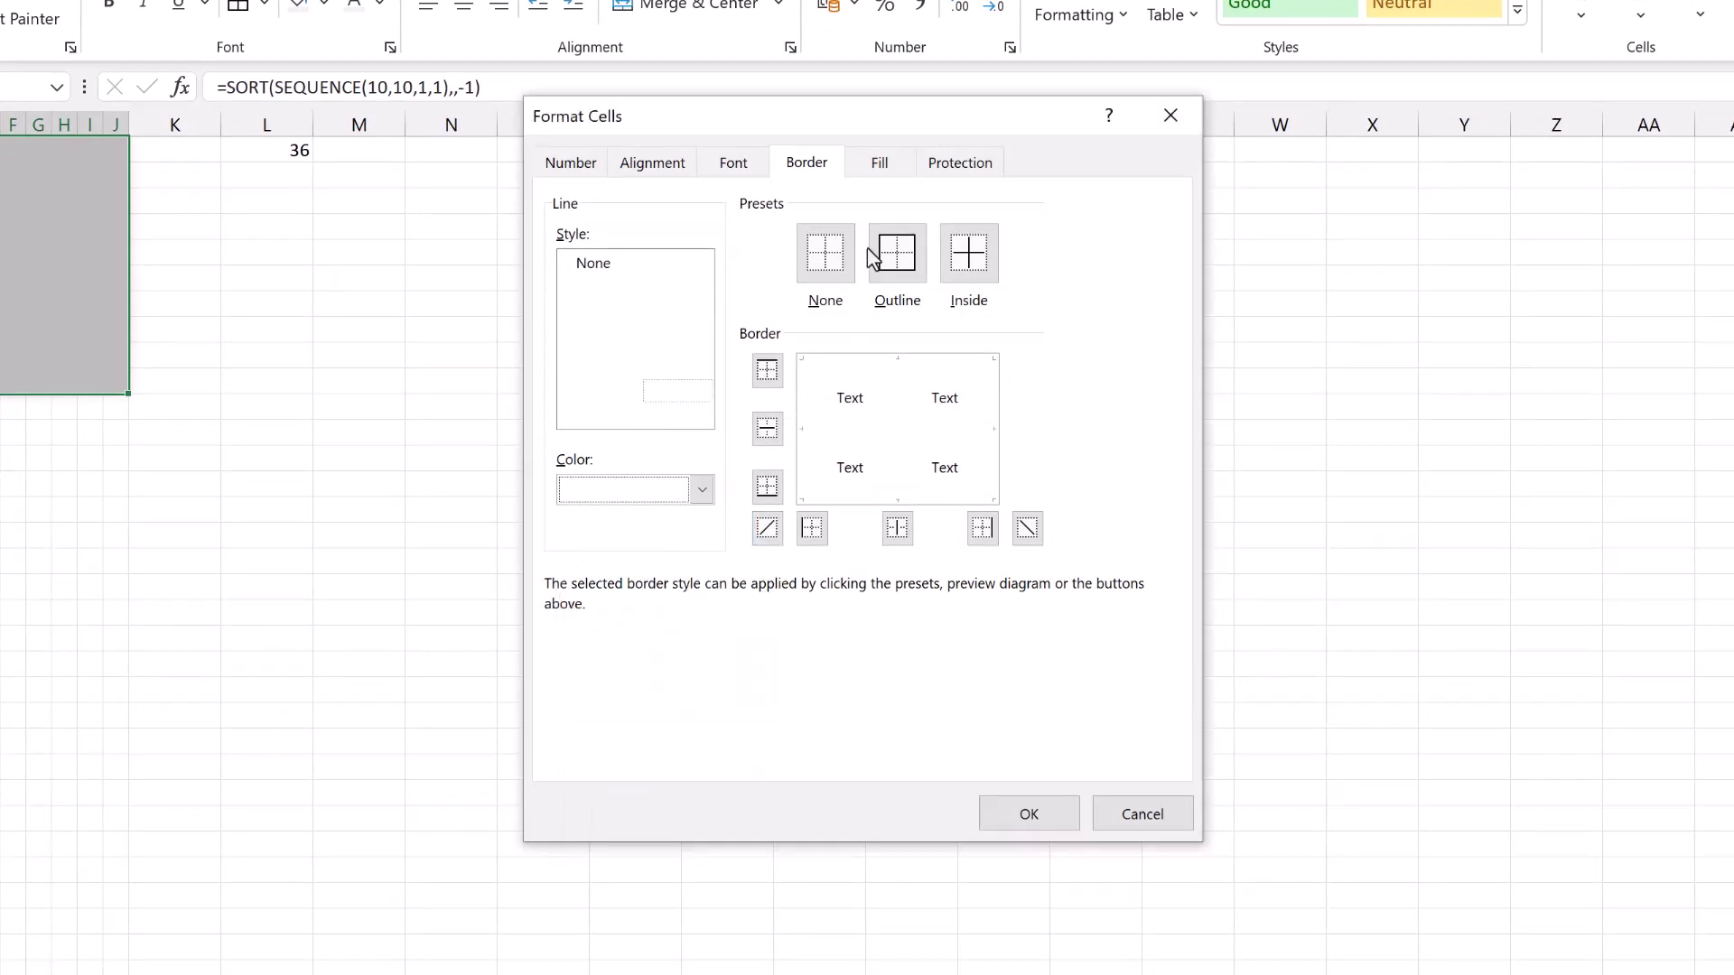
pyautogui.click(905, 264)
pyautogui.click(961, 262)
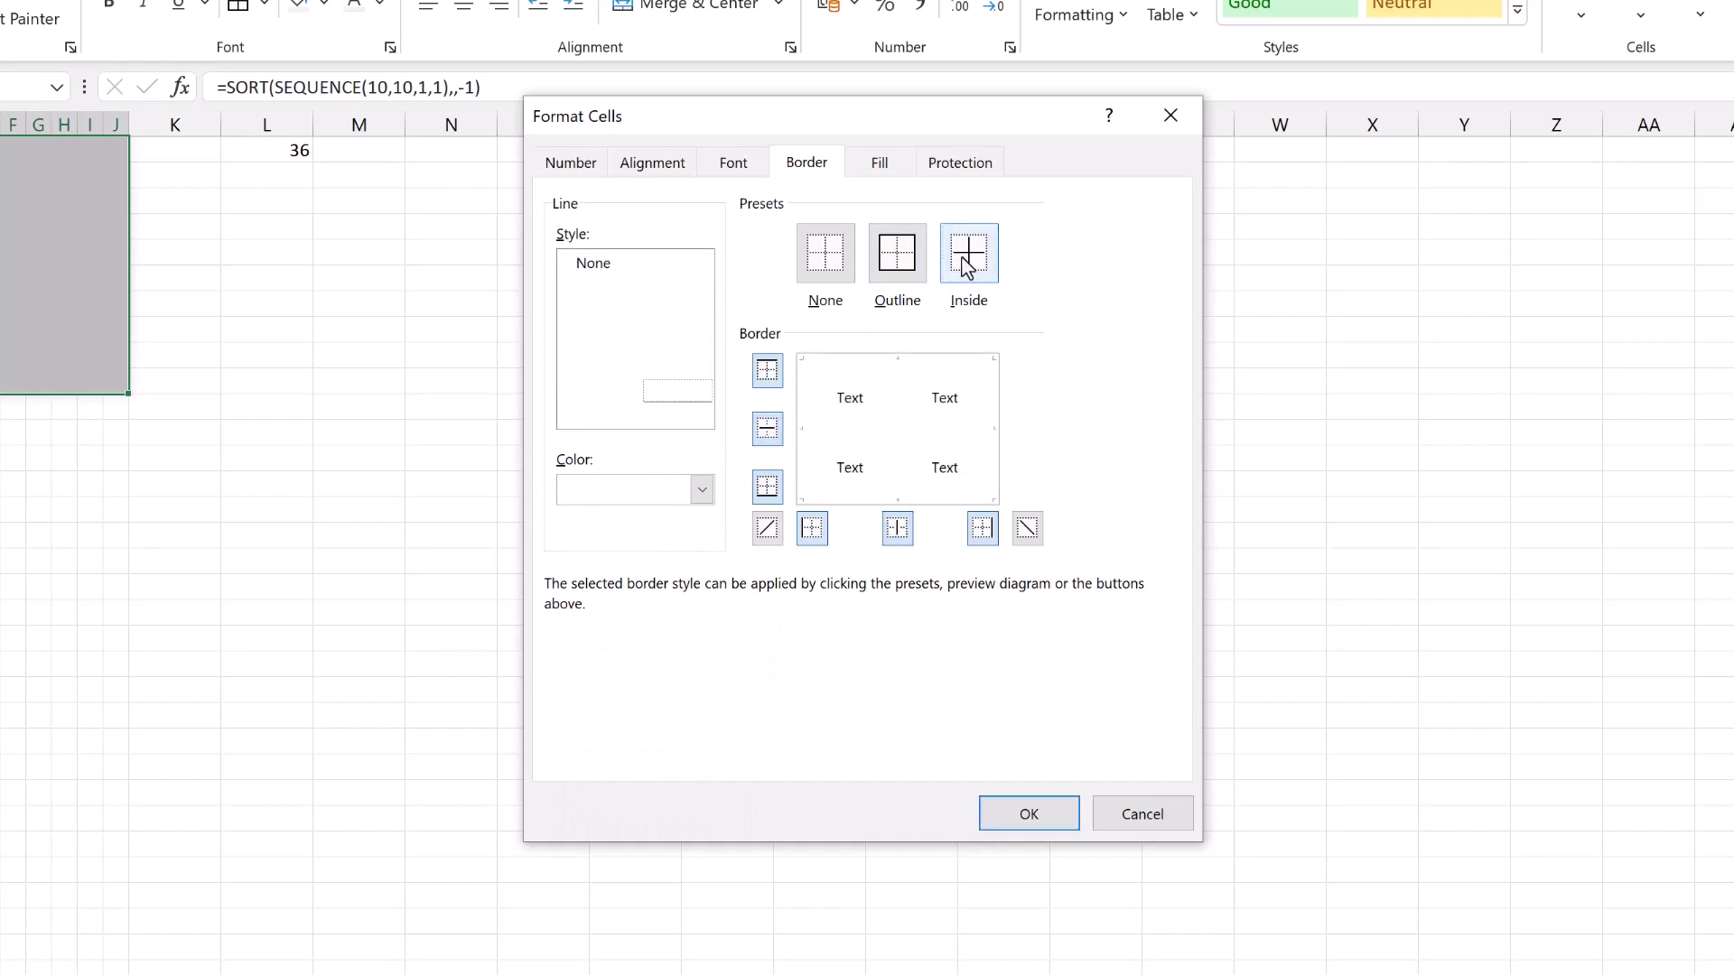
pyautogui.click(1029, 814)
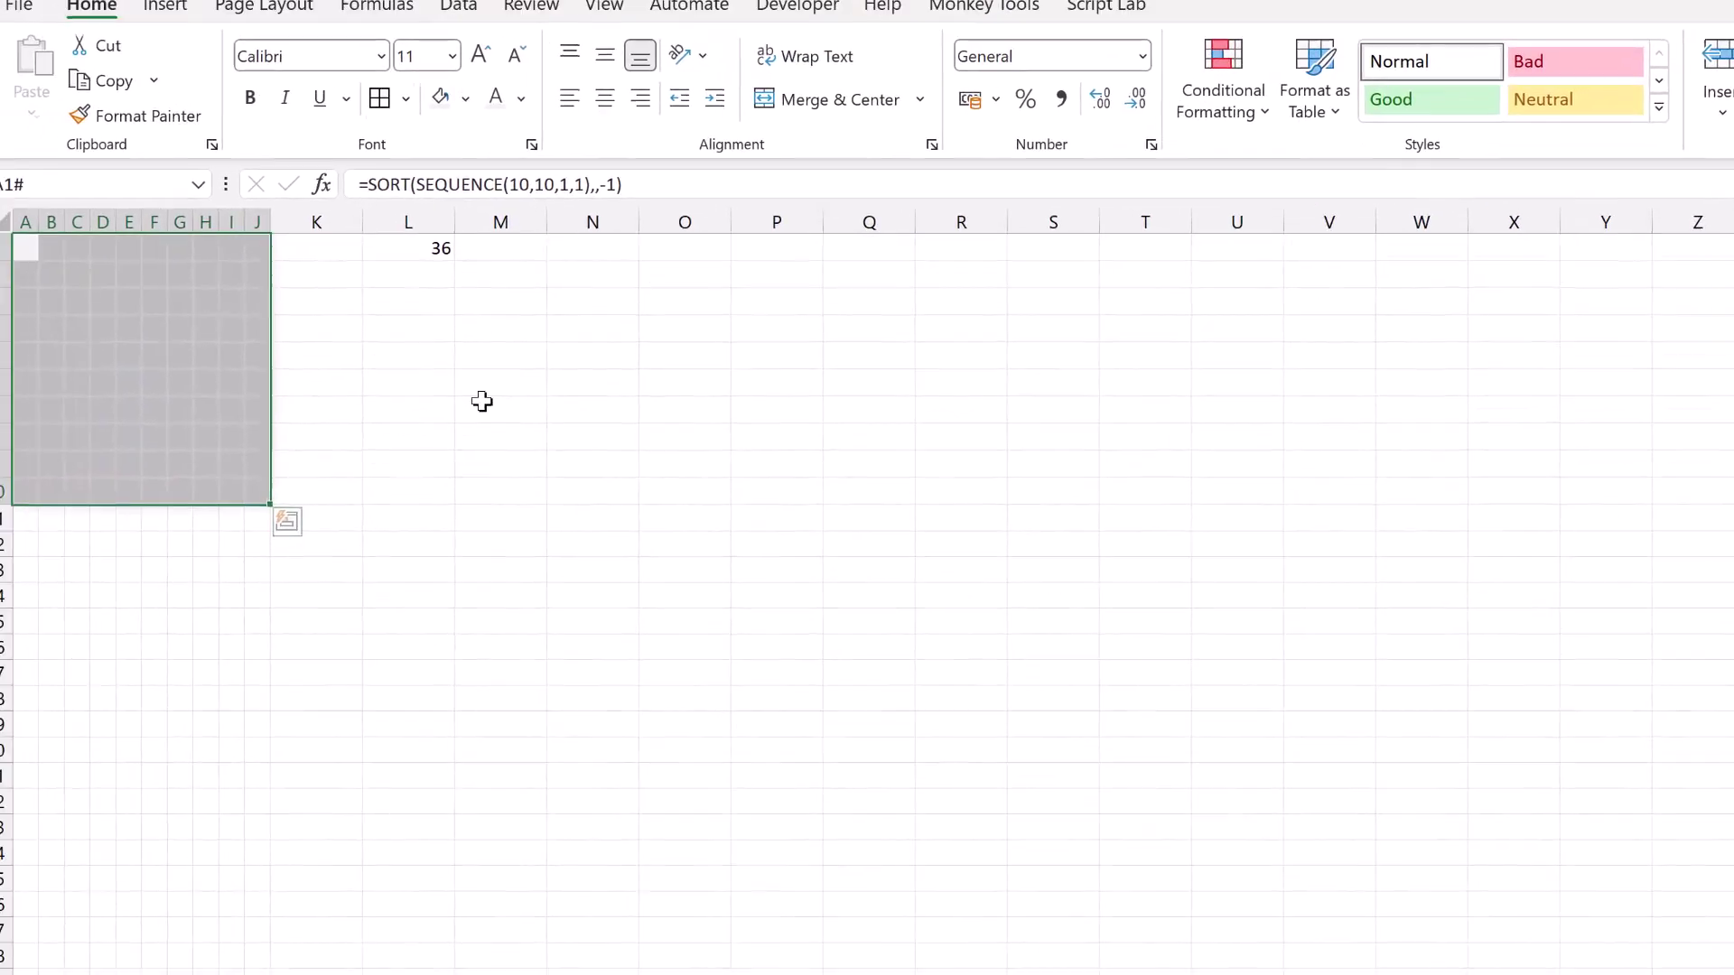
# Step: Check L1's link formula and reselect the 10x10 grid
pyautogui.moveTo(64, 279); pyautogui.dragTo(274, 508)
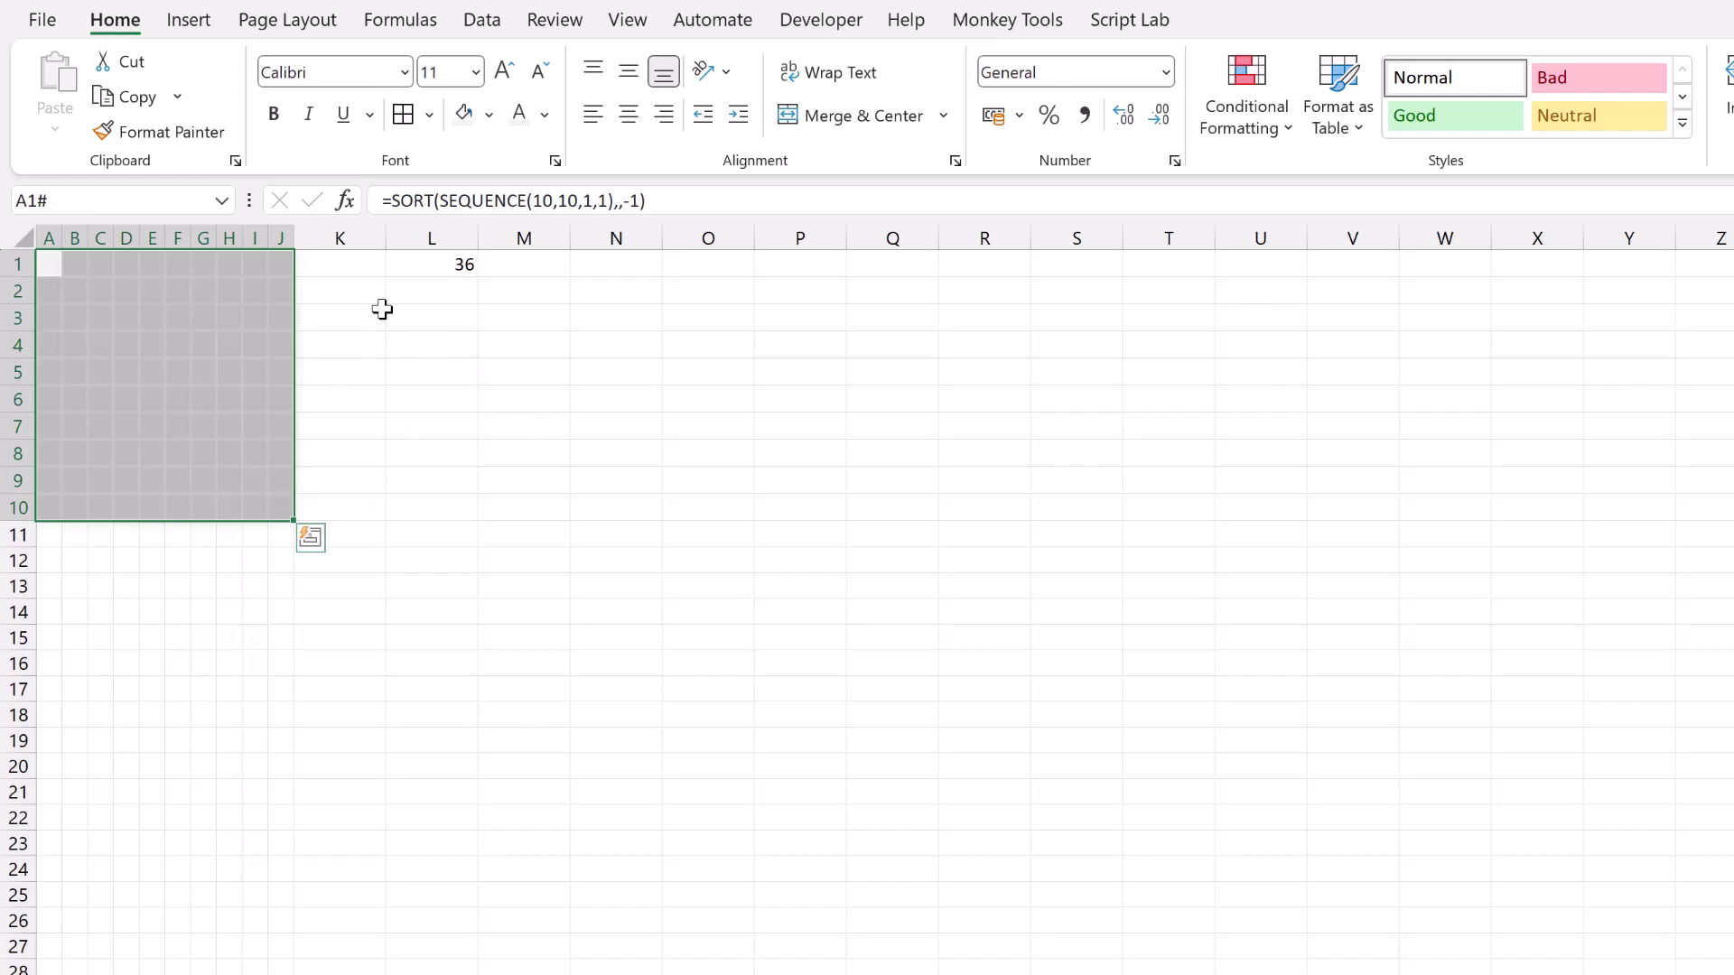
pyautogui.click(413, 271)
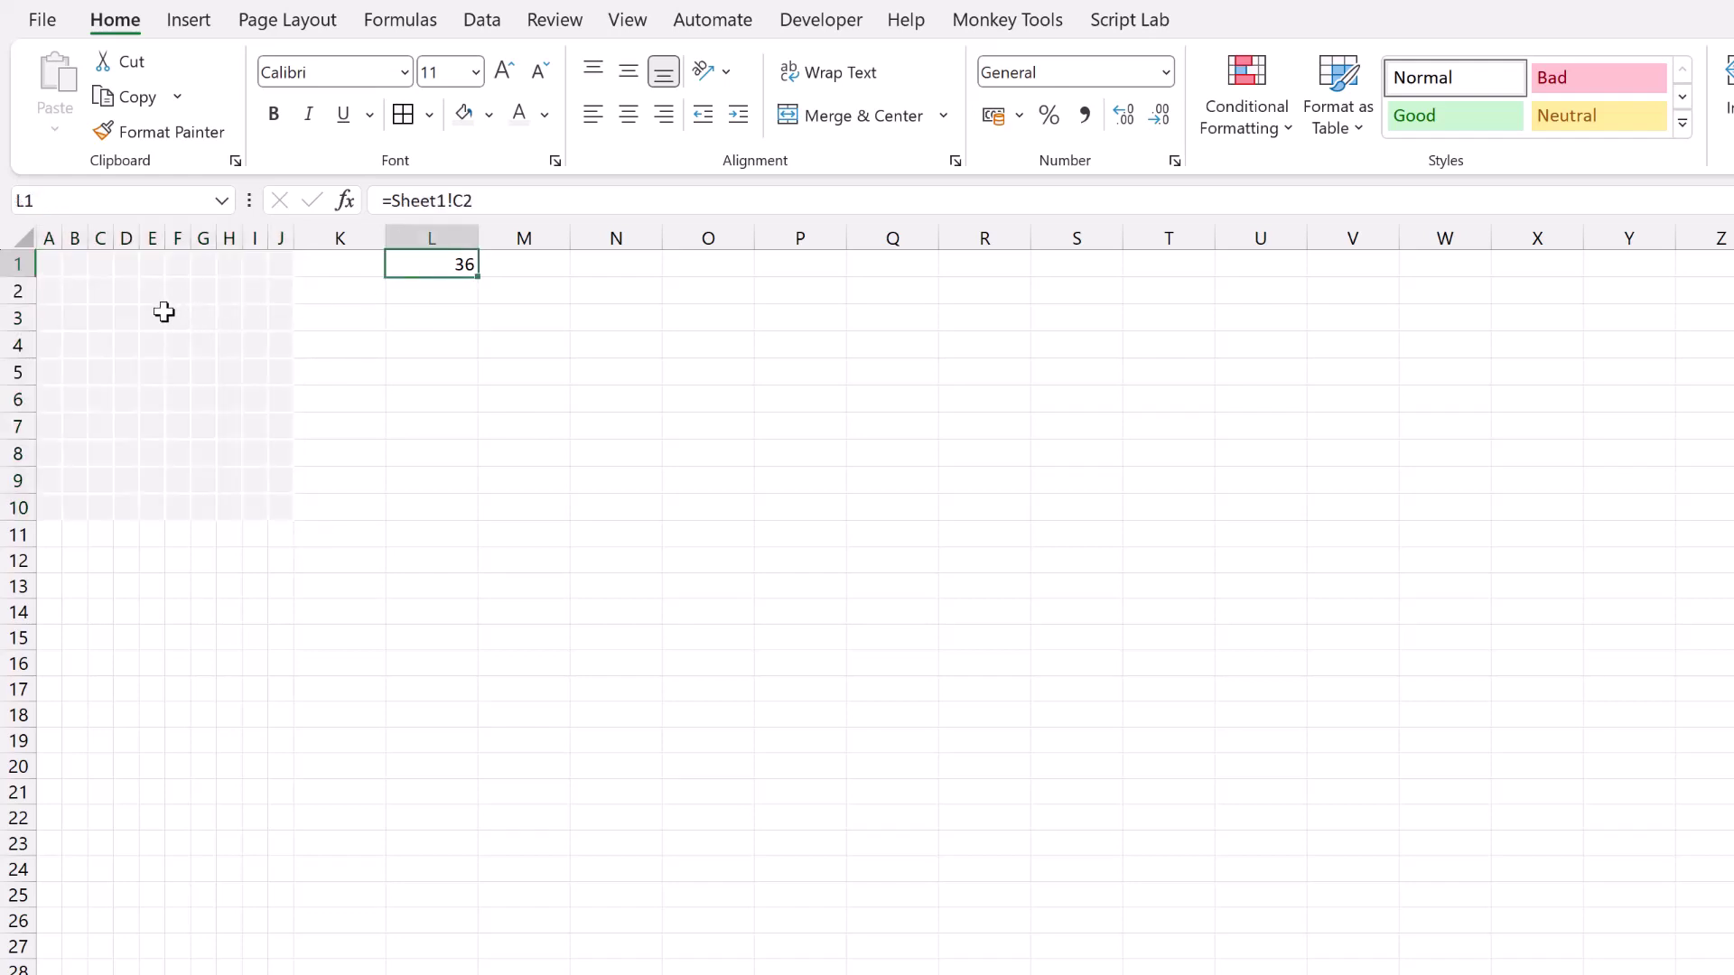
pyautogui.moveTo(54, 262); pyautogui.dragTo(279, 506)
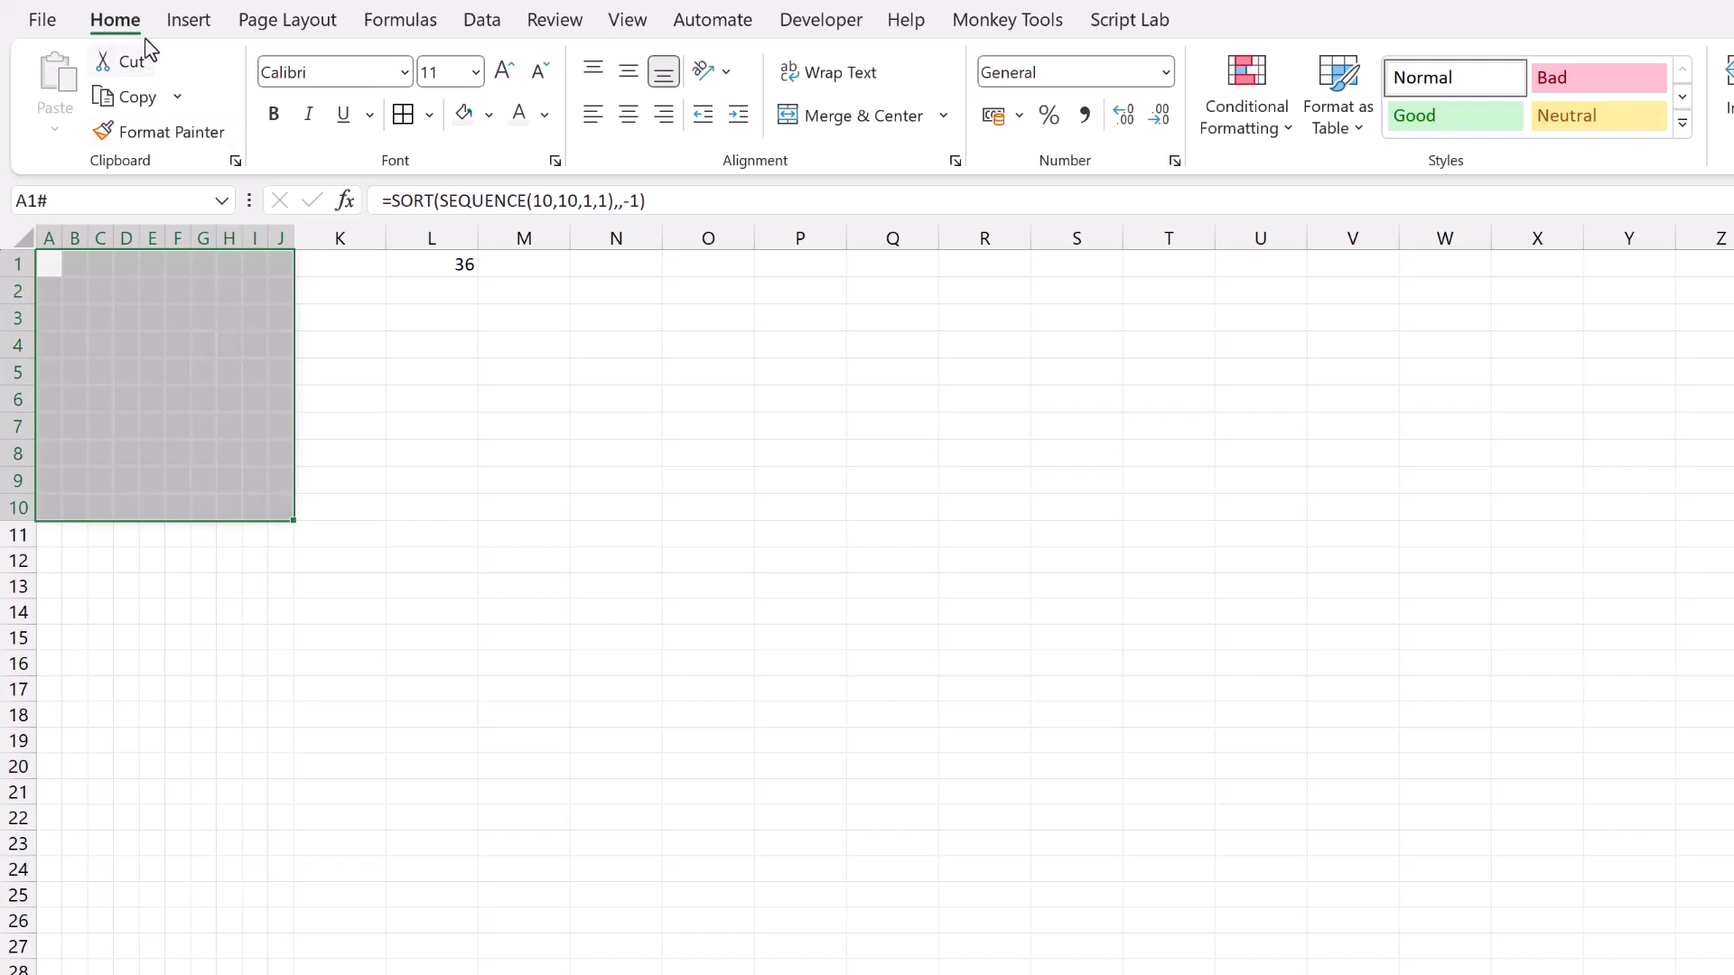
# Step: Create a new rule for cell values between 0 and =$L$1
pyautogui.click(1253, 141)
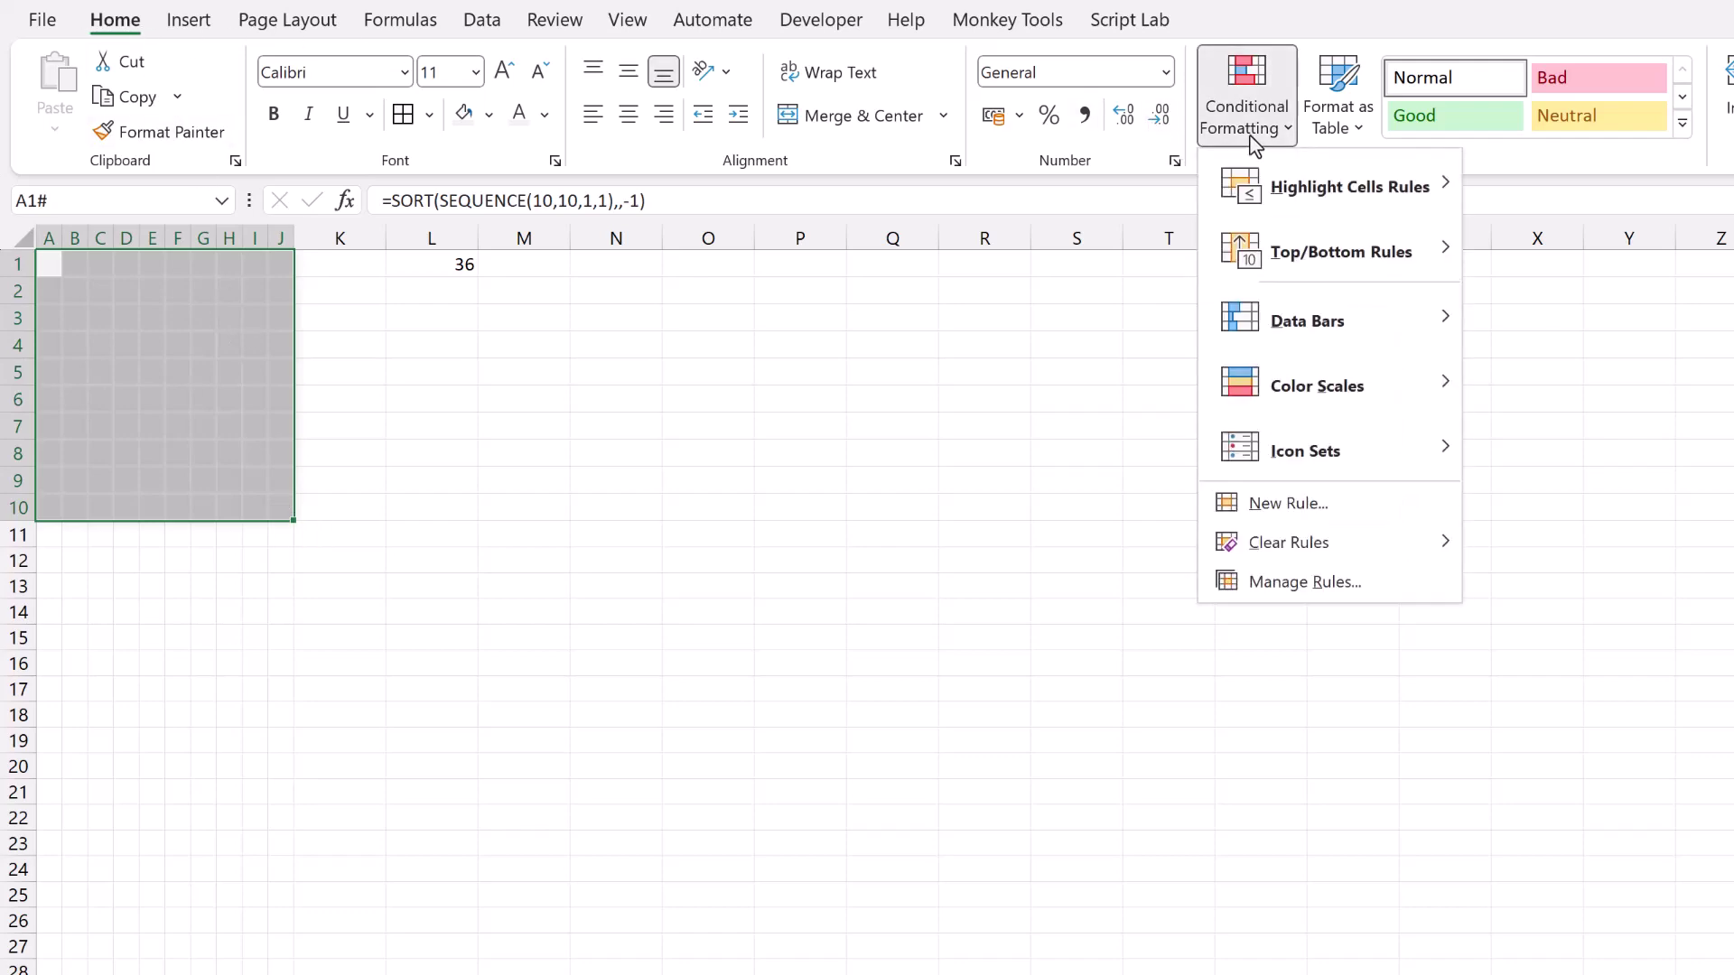
pyautogui.click(1291, 504)
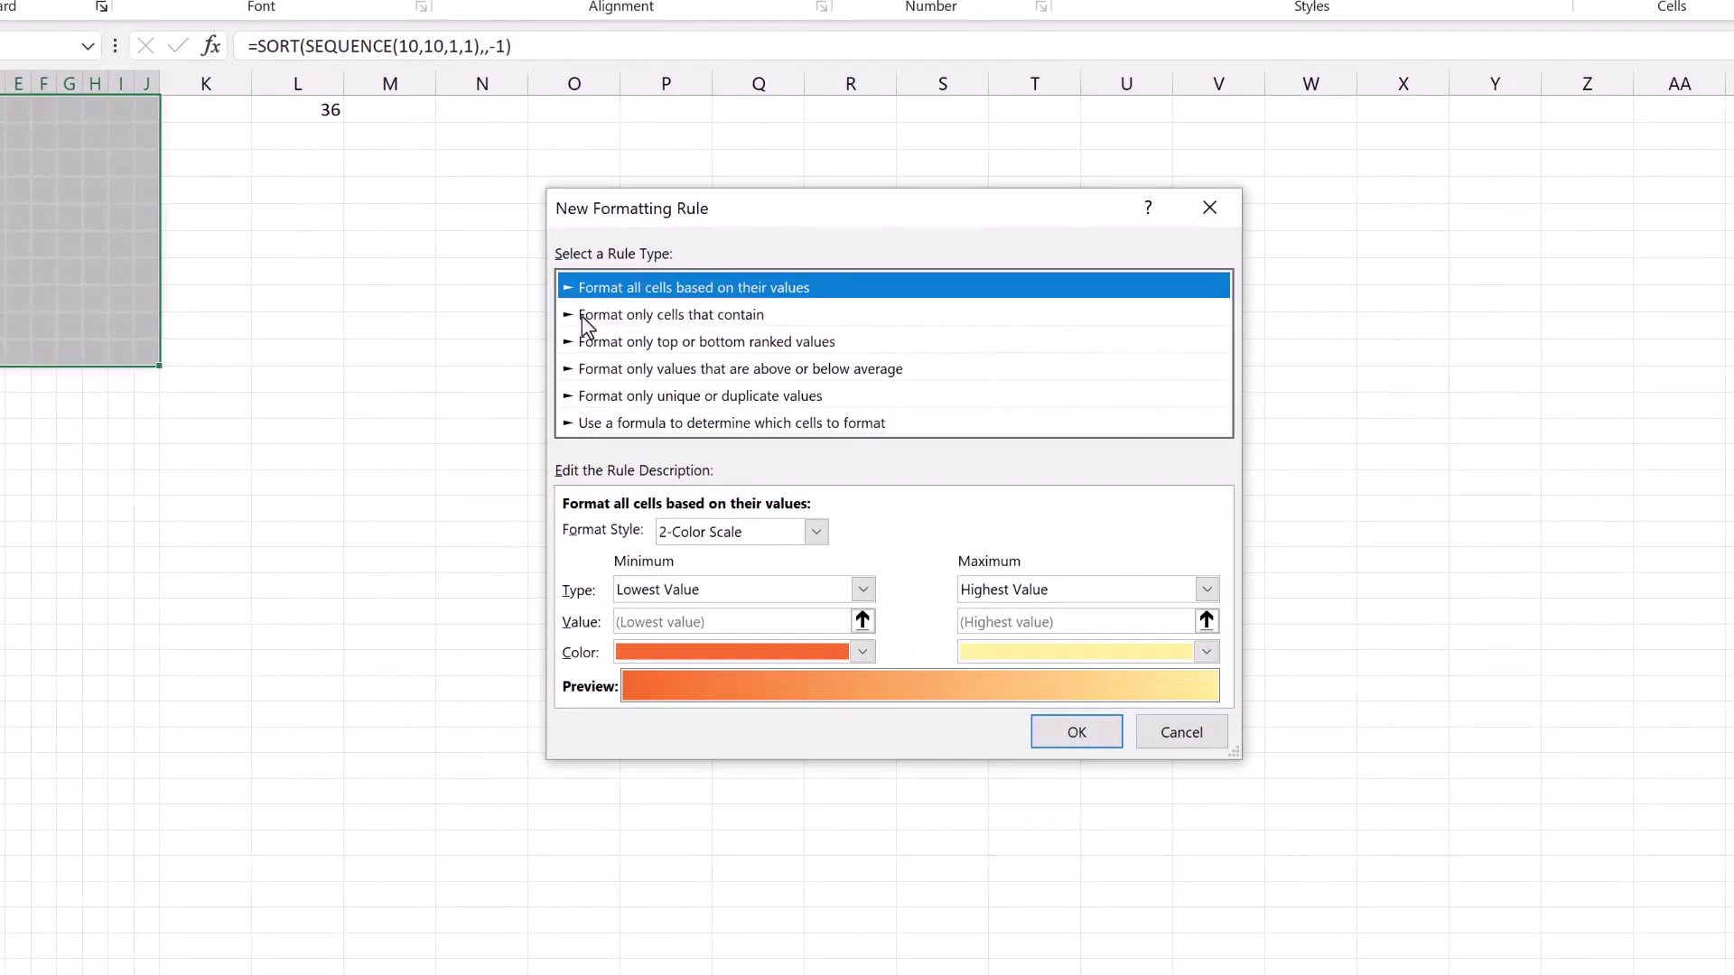
pyautogui.click(661, 316)
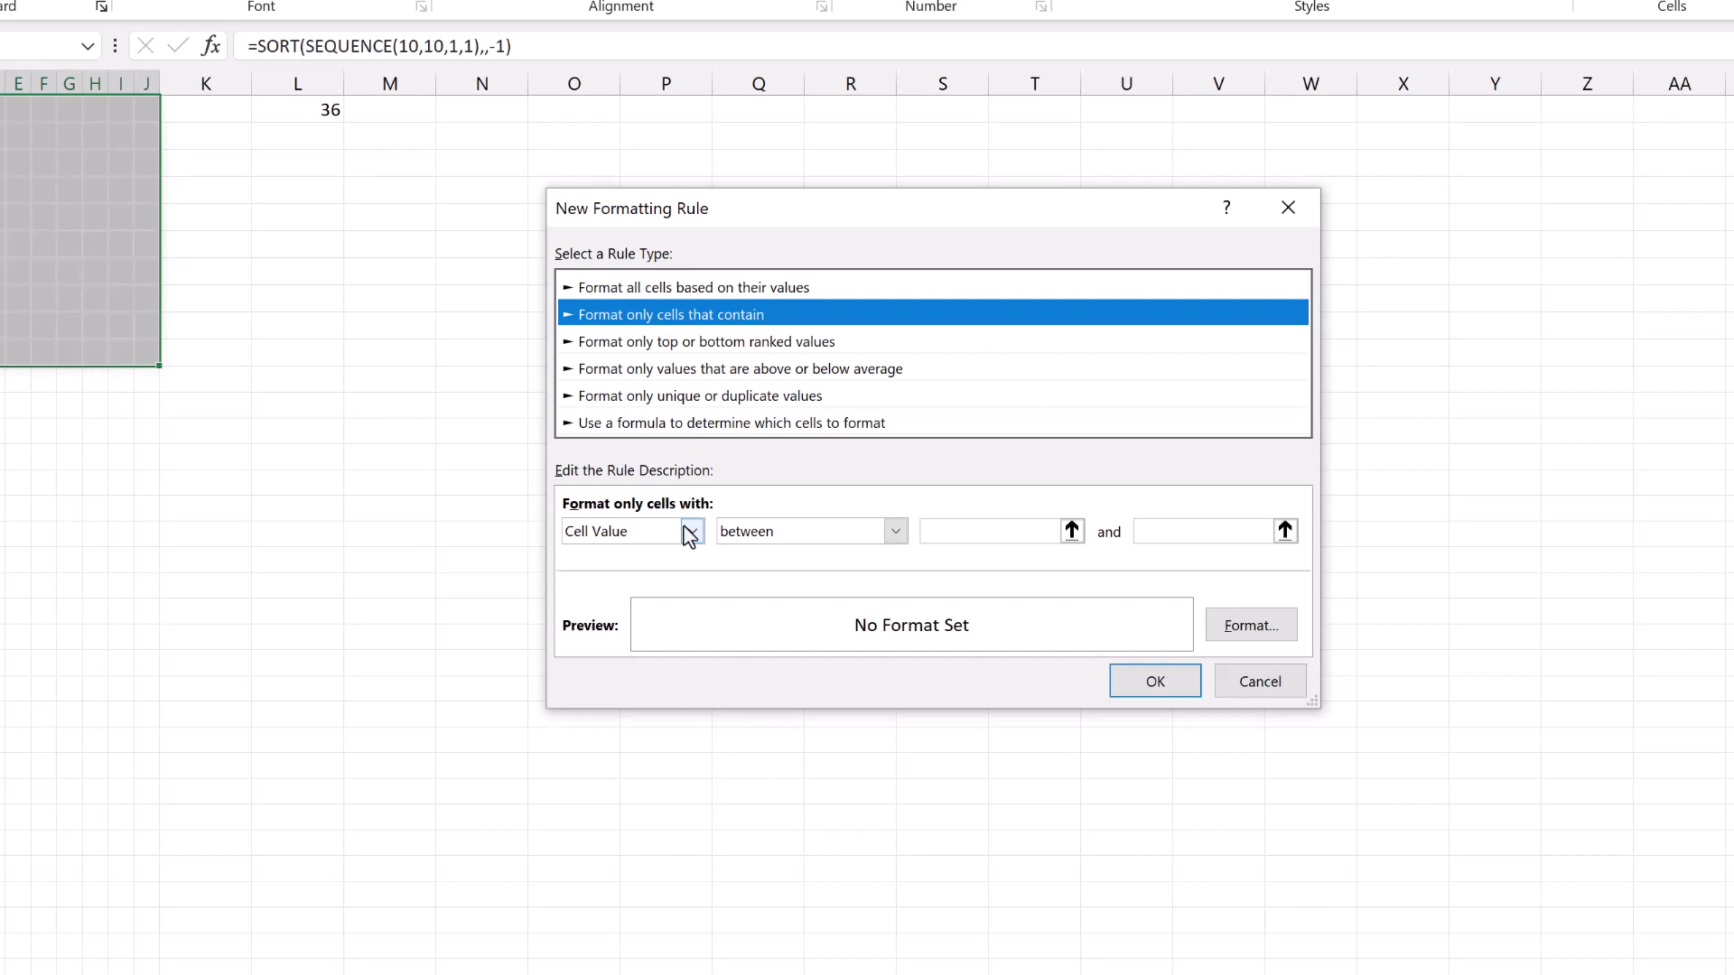
pyautogui.click(971, 533)
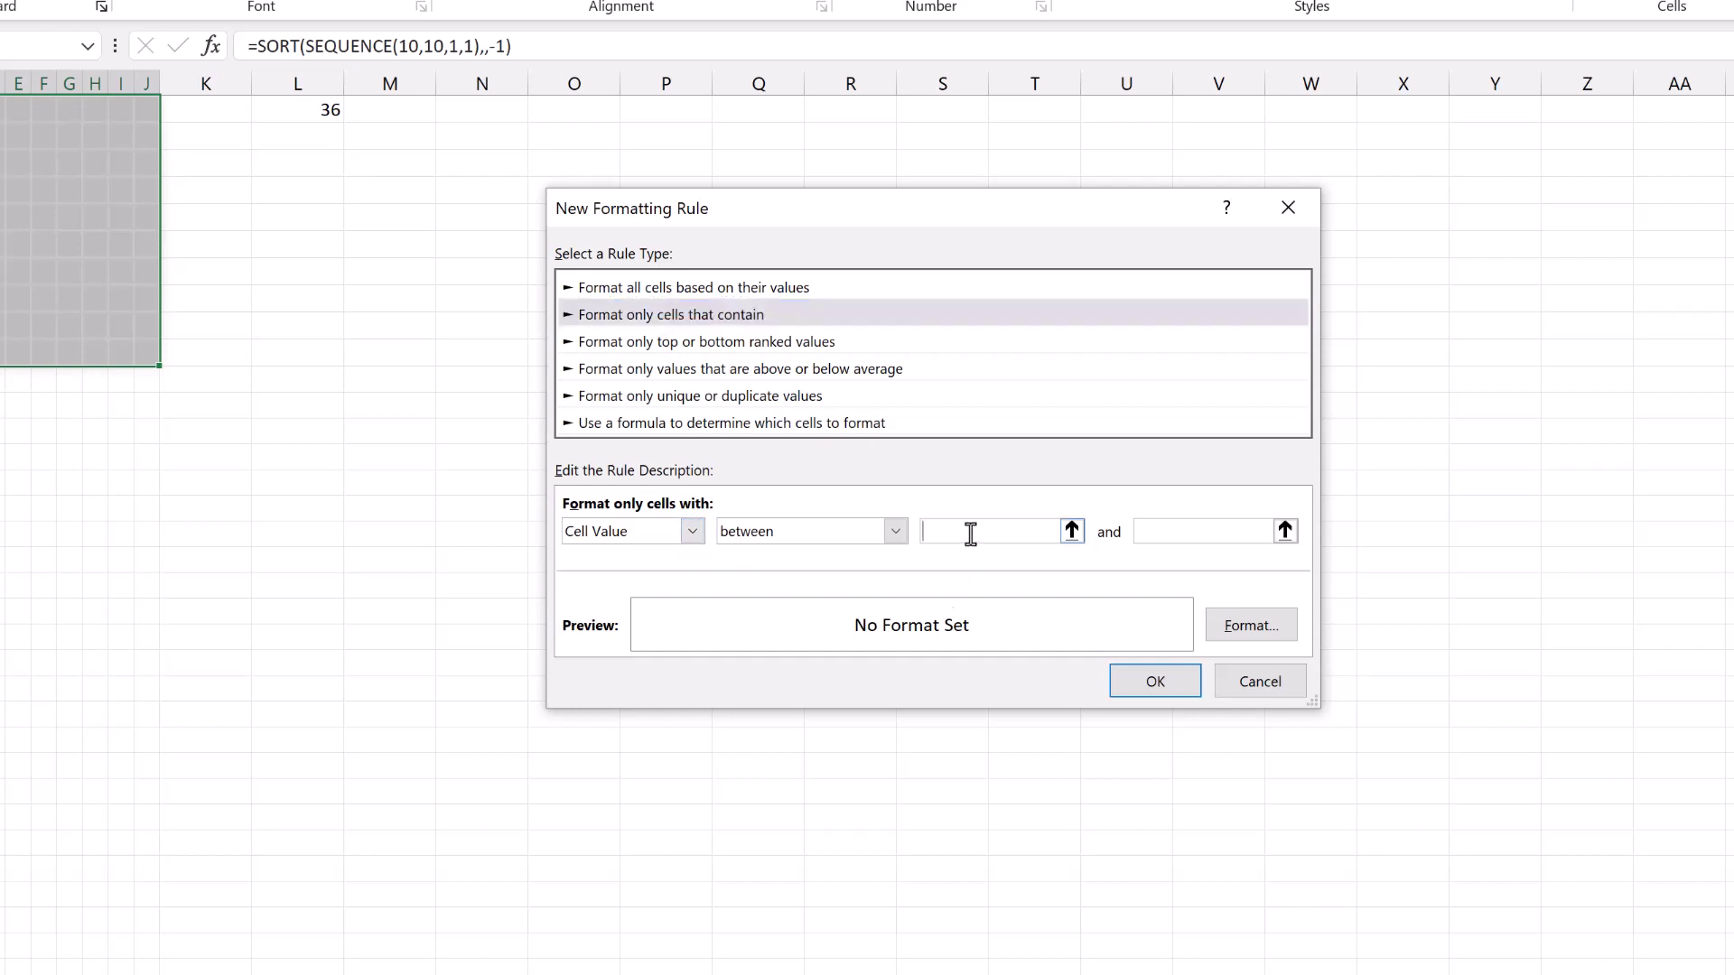
pyautogui.write('0')
pyautogui.click(1284, 531)
pyautogui.click(310, 107)
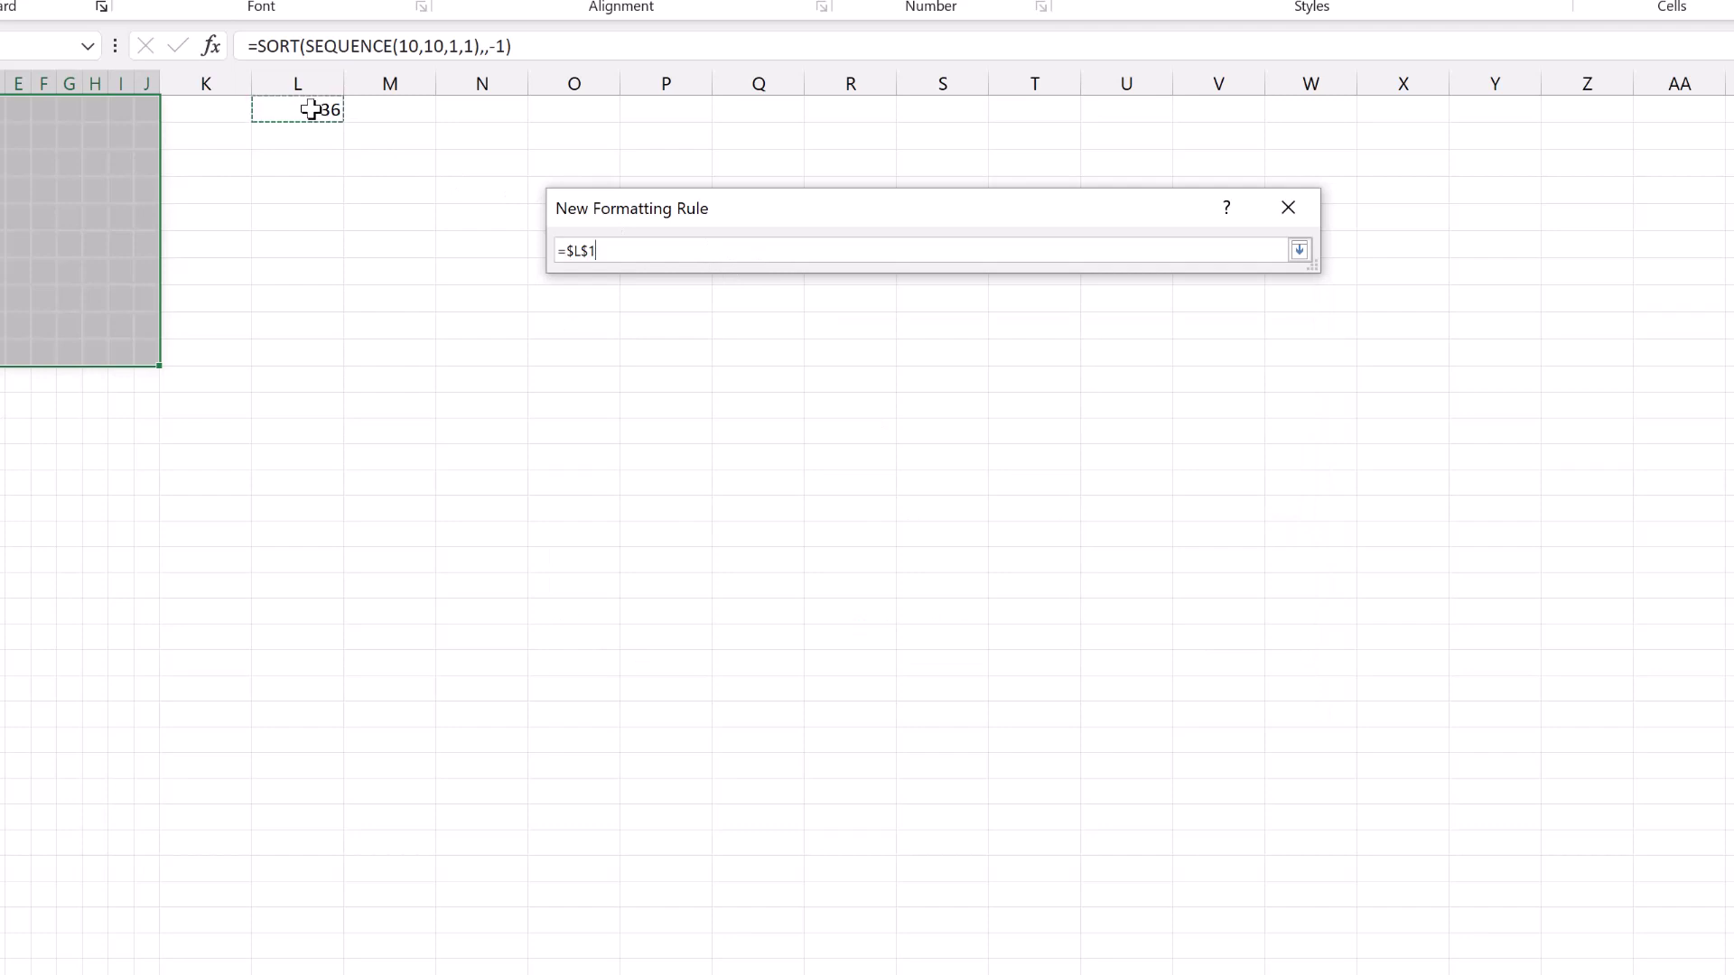
pyautogui.click(1299, 250)
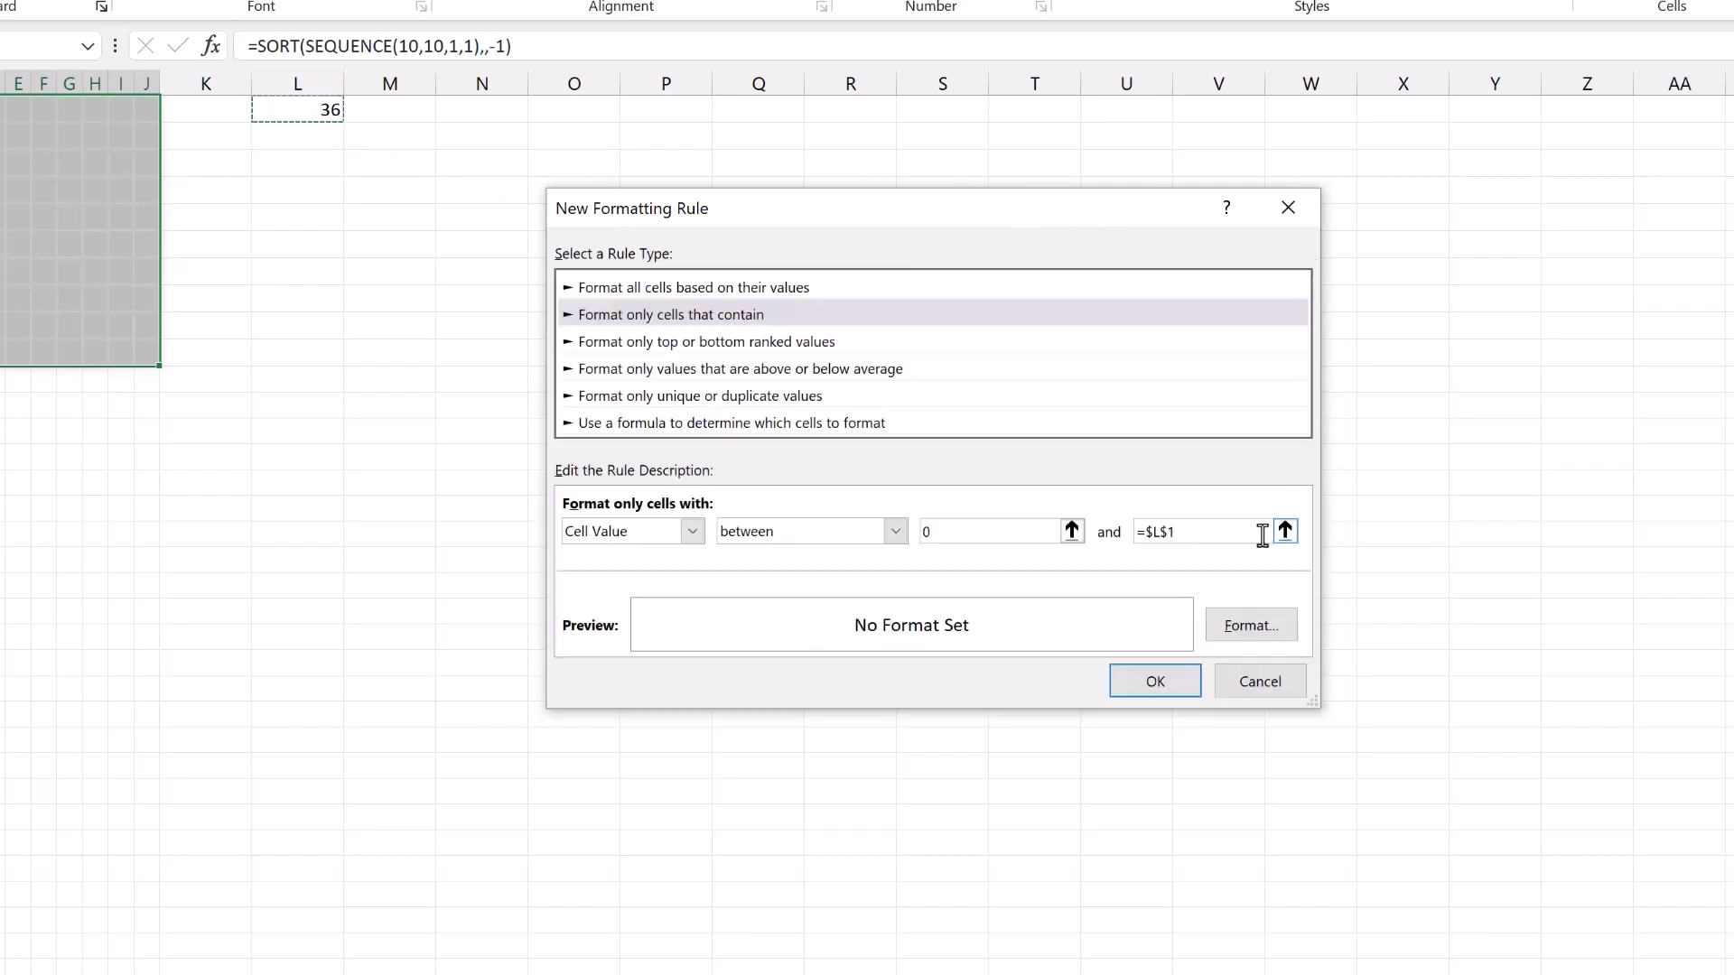
# Step: Give the rule a light blue fill and light blue font, then apply it
pyautogui.click(1247, 628)
pyautogui.click(831, 95)
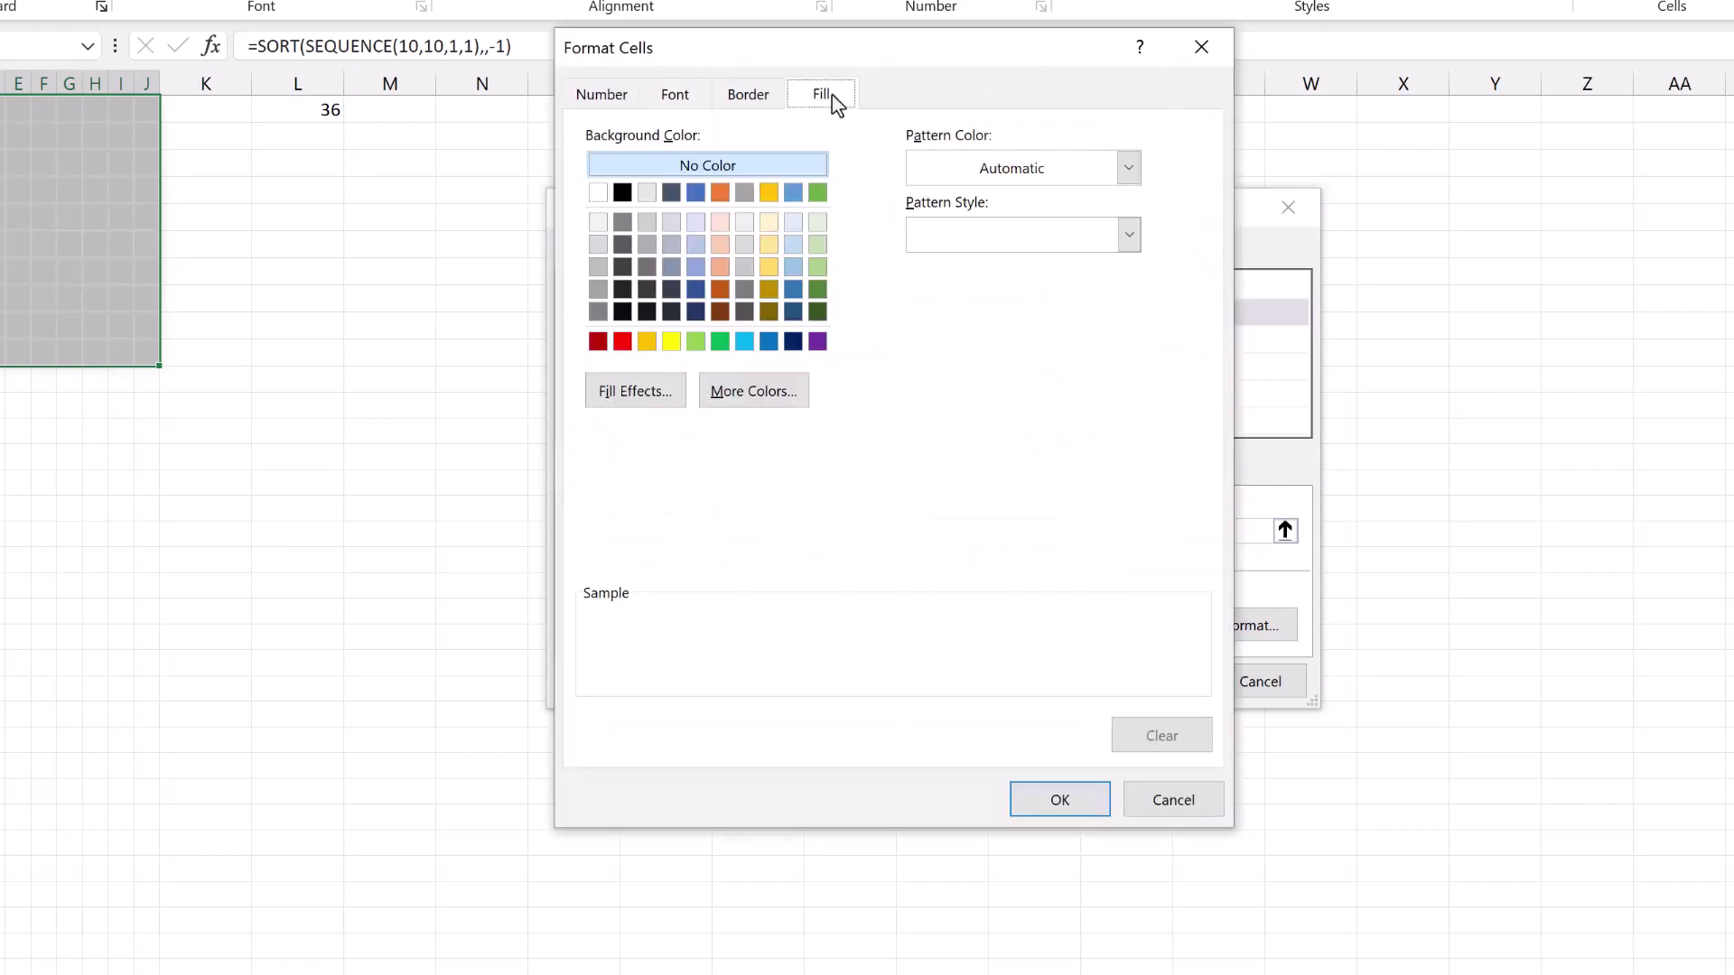
pyautogui.click(793, 244)
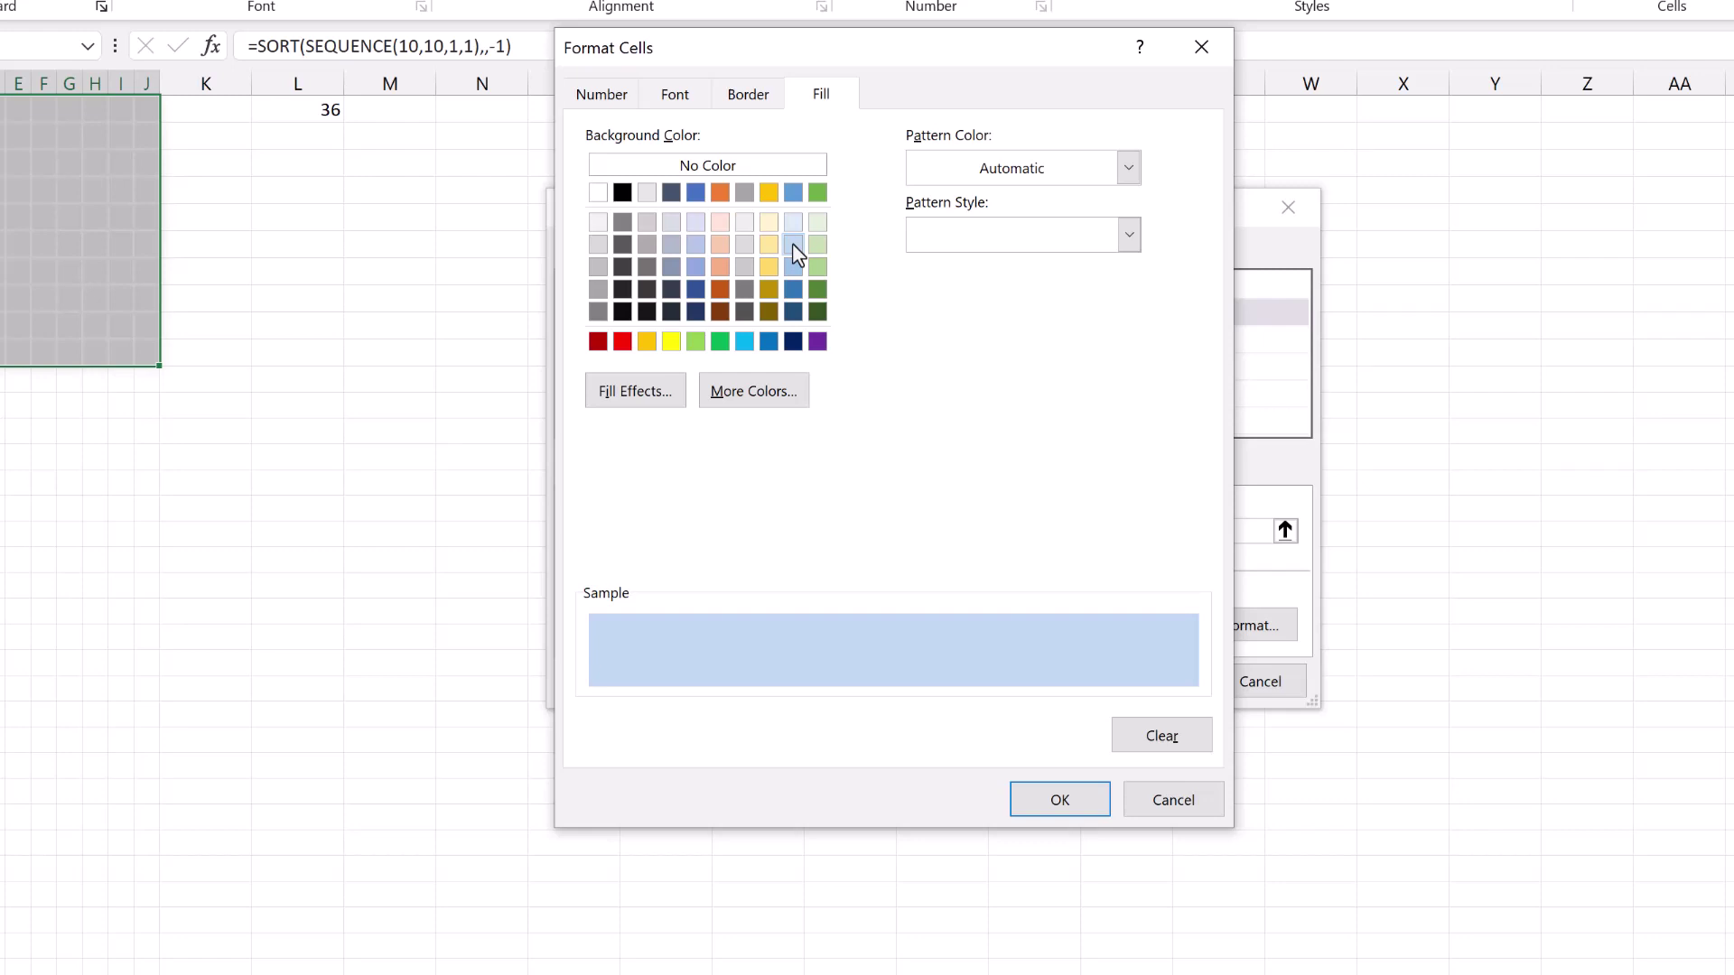
pyautogui.click(678, 100)
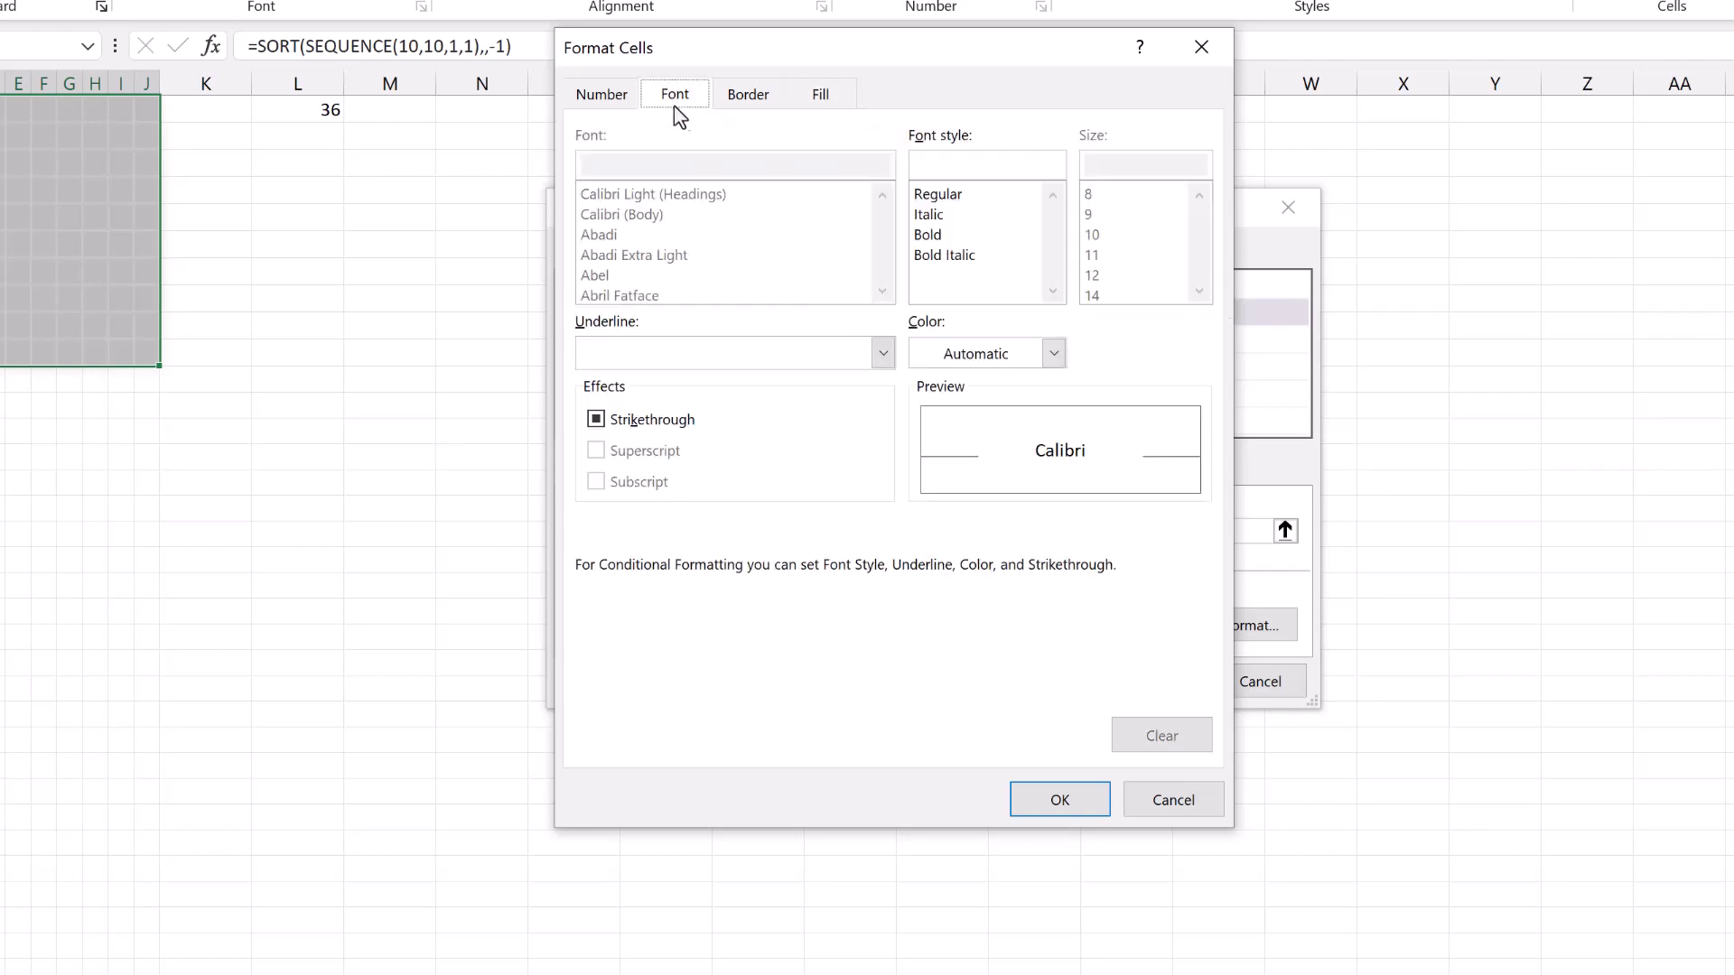
pyautogui.click(1052, 353)
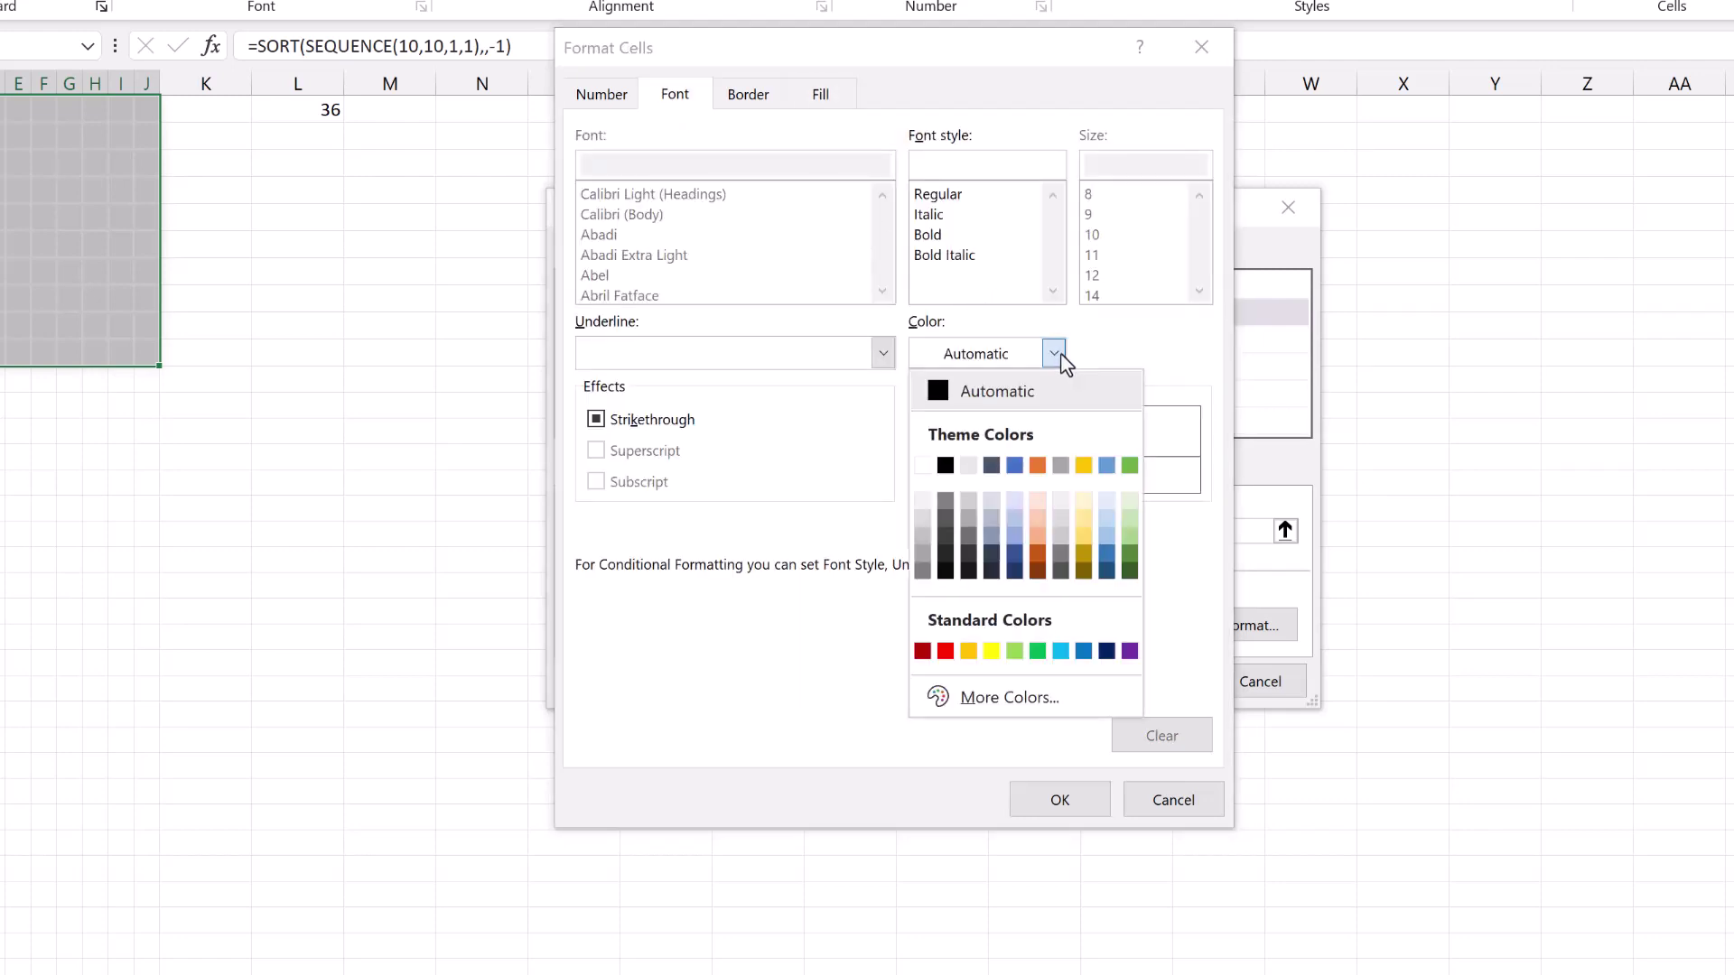
pyautogui.click(1107, 517)
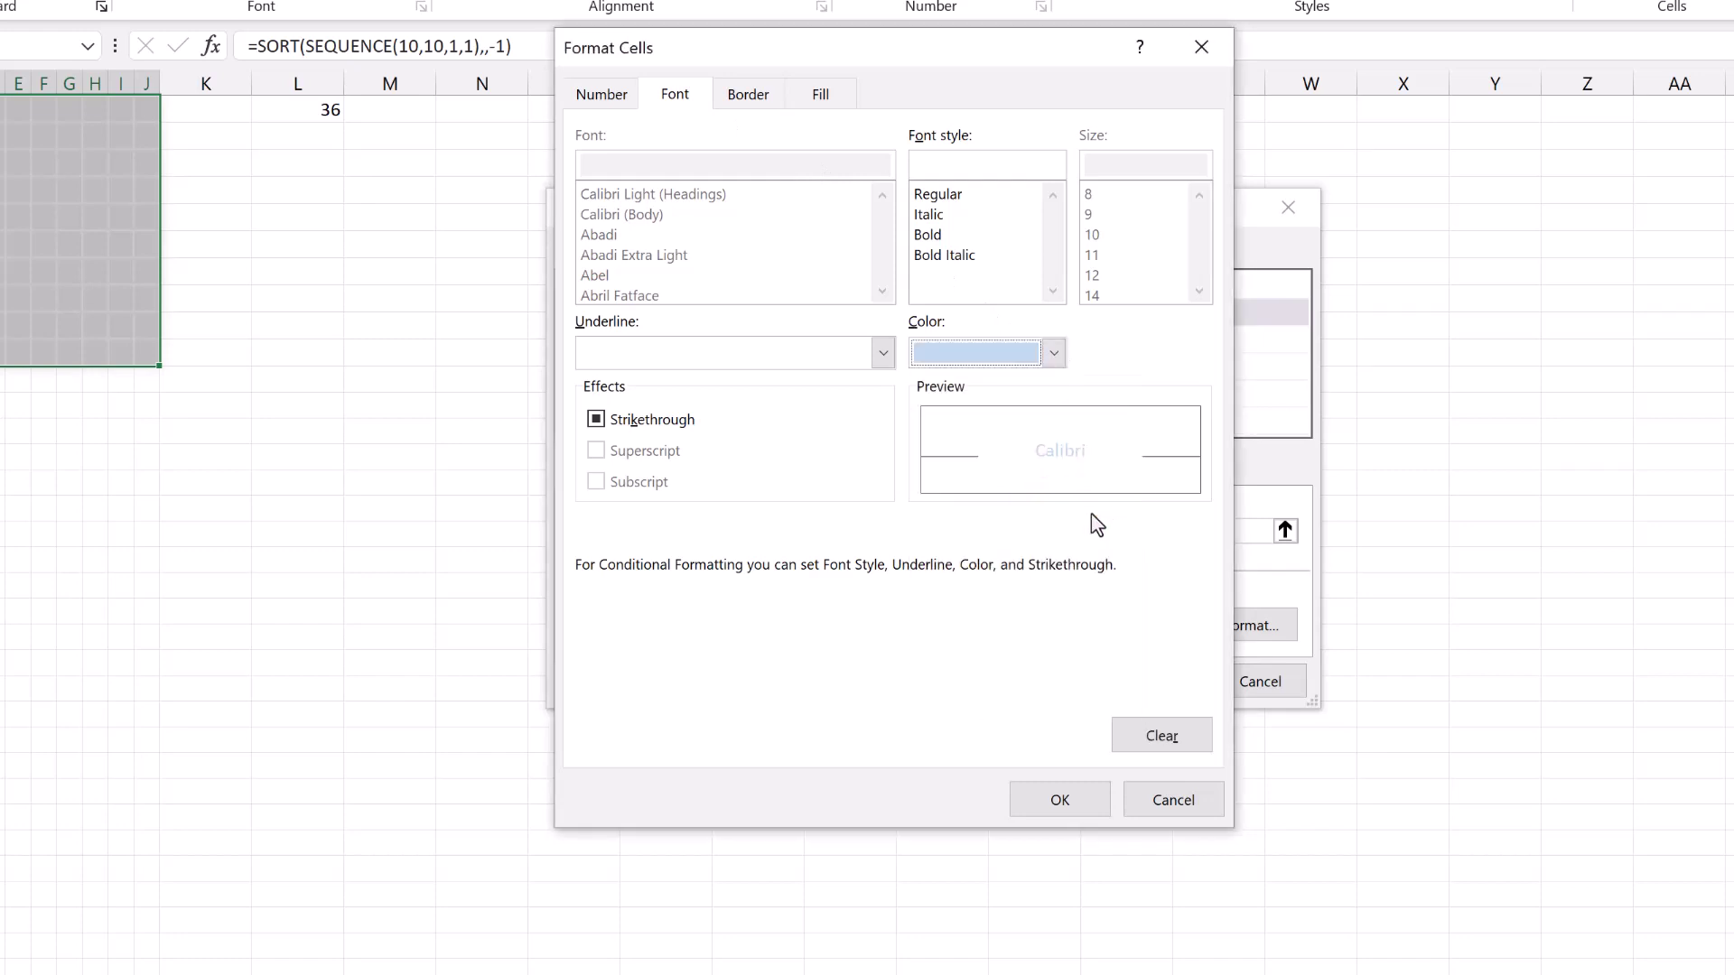
pyautogui.click(1084, 800)
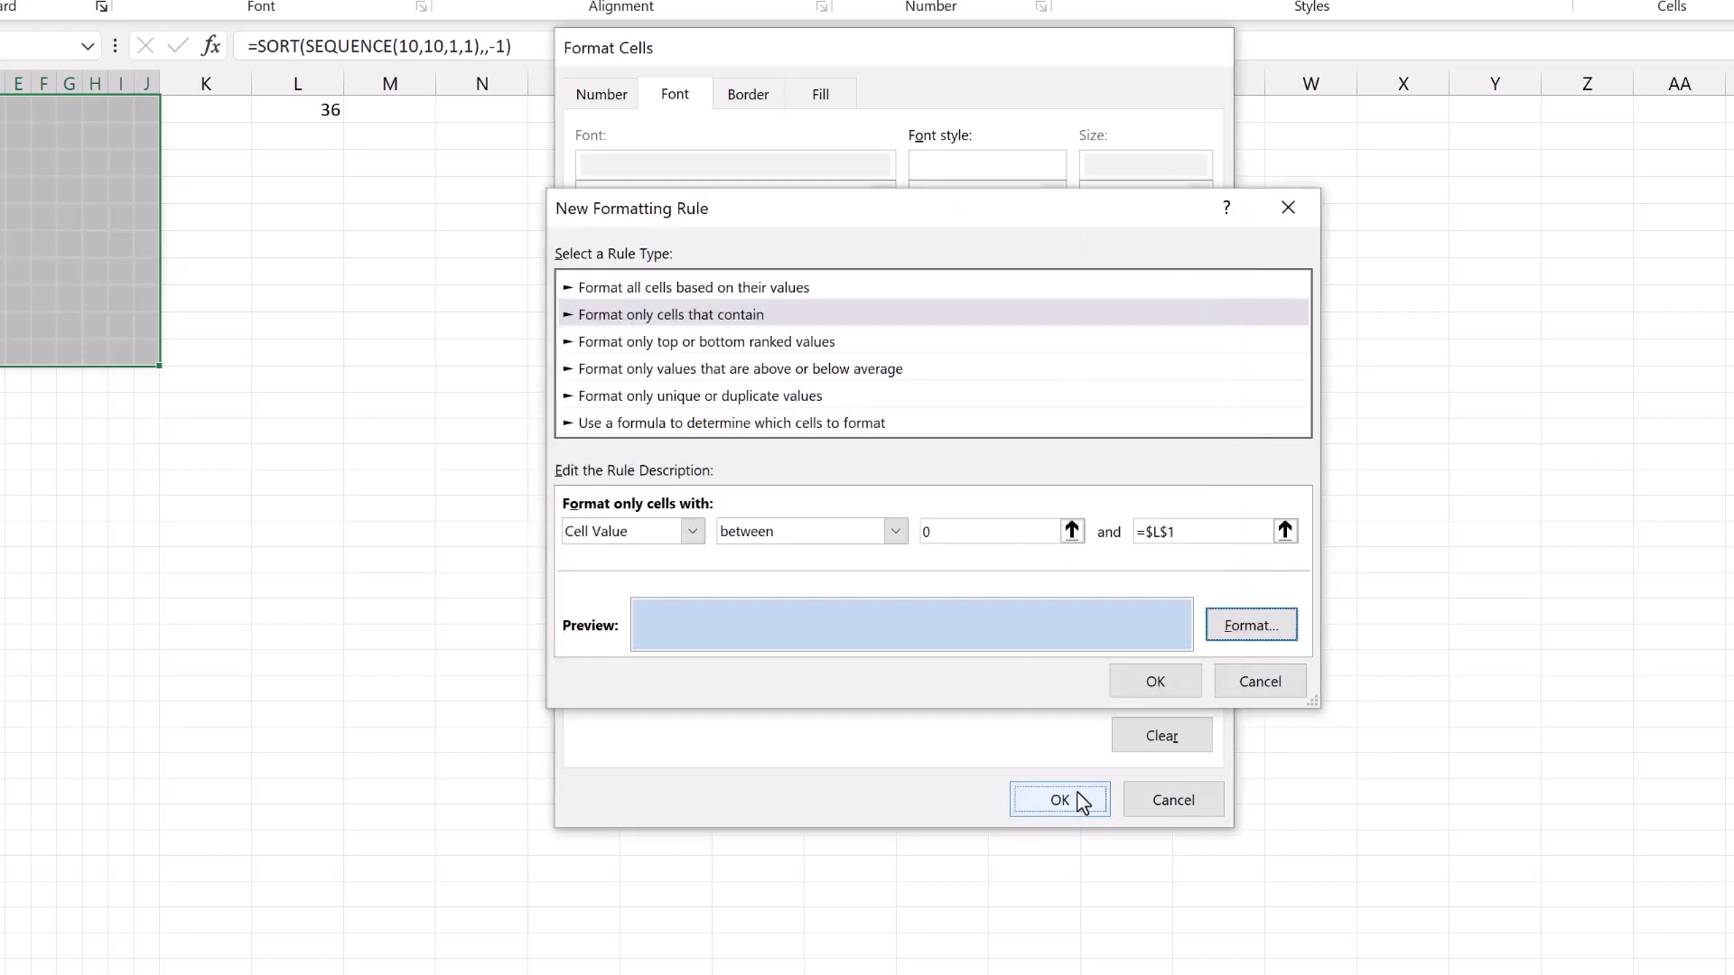
pyautogui.click(1146, 685)
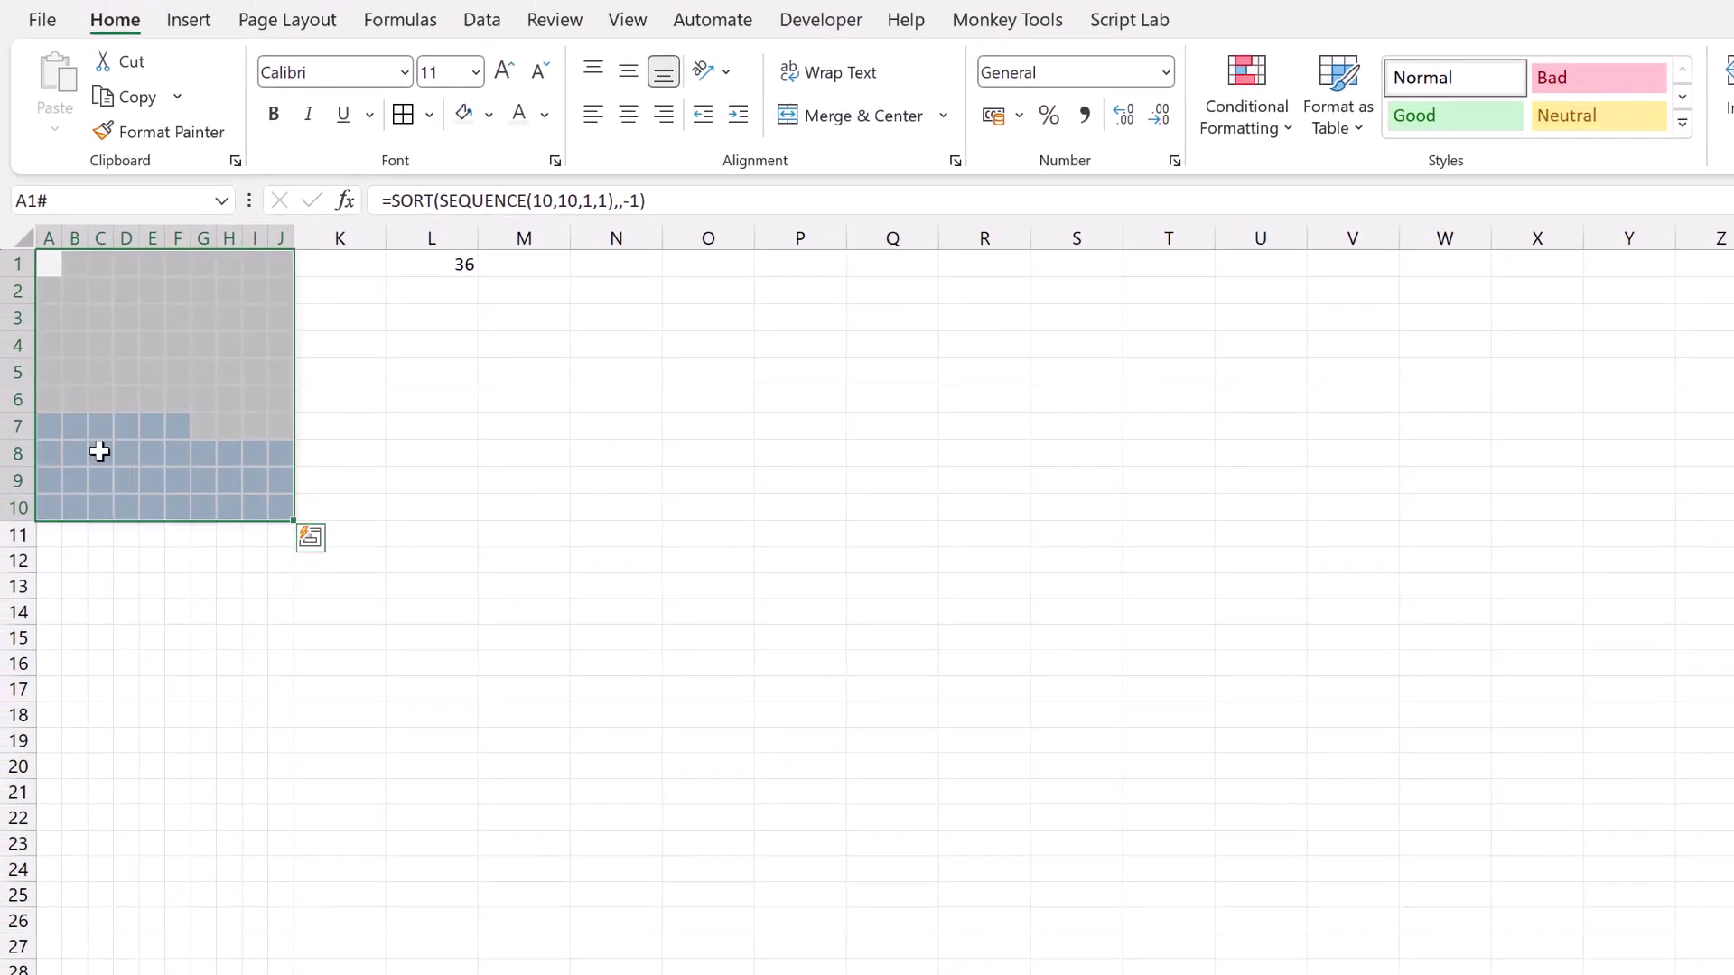
# Step: Change the value to 42 and confirm the shading grows to 42 grid cells
pyautogui.moveTo(50, 425); pyautogui.dragTo(177, 425)
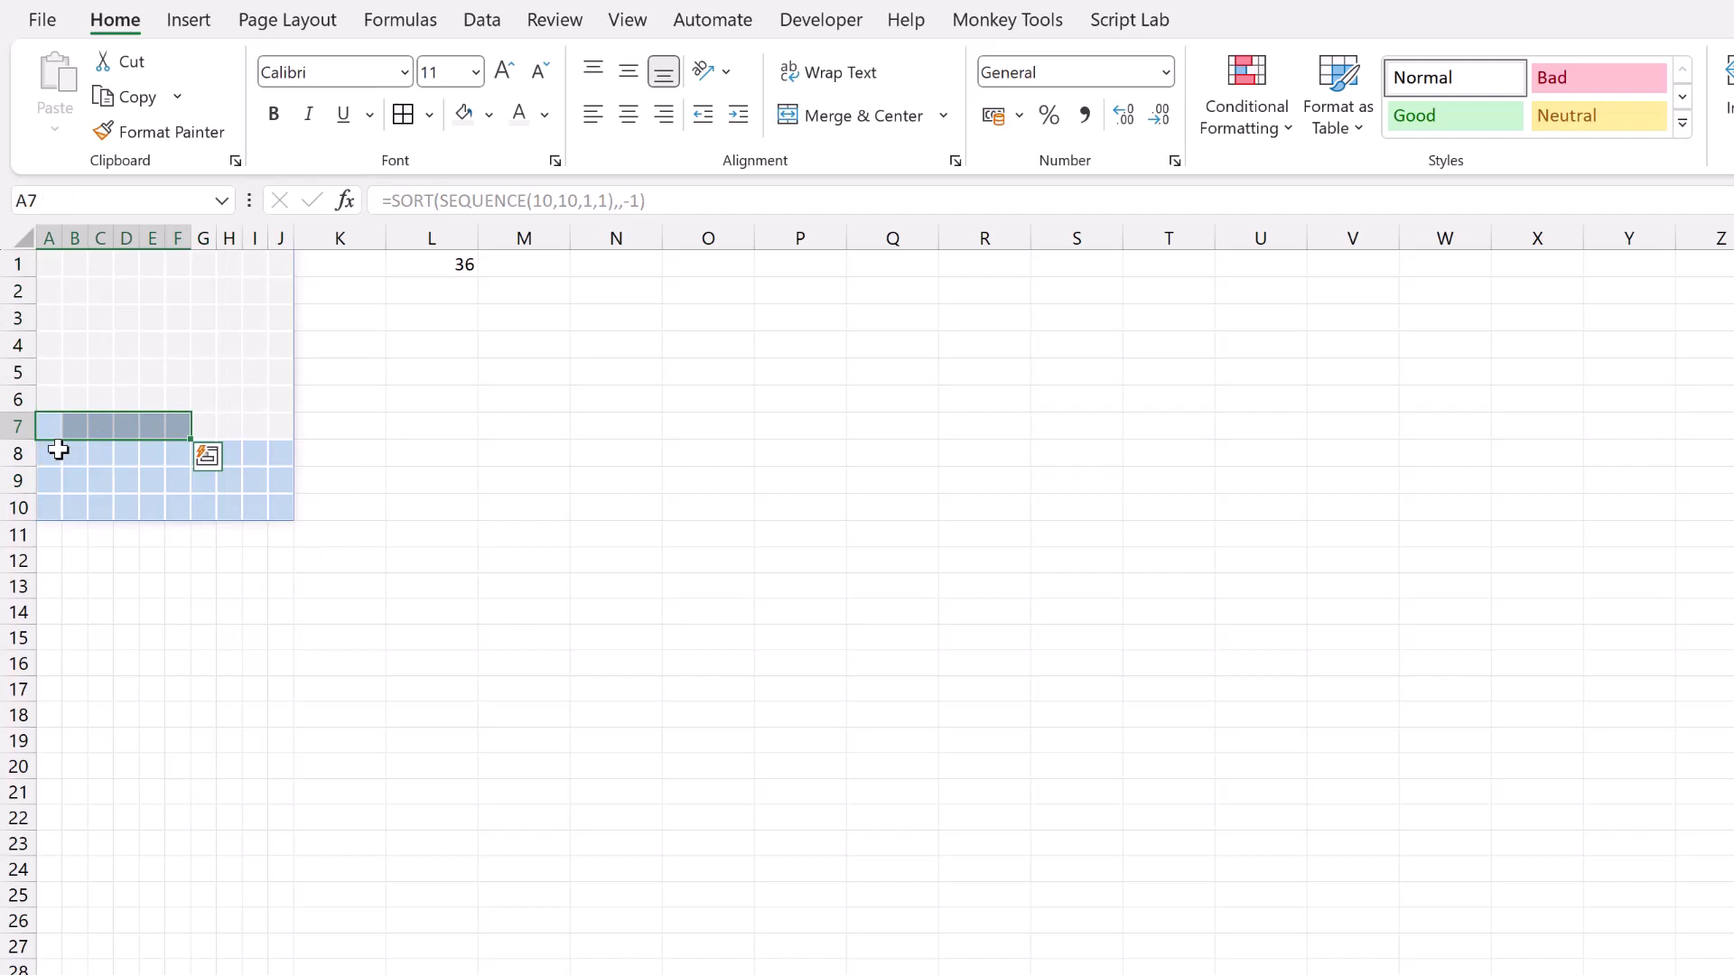
pyautogui.moveTo(58, 450); pyautogui.dragTo(281, 507)
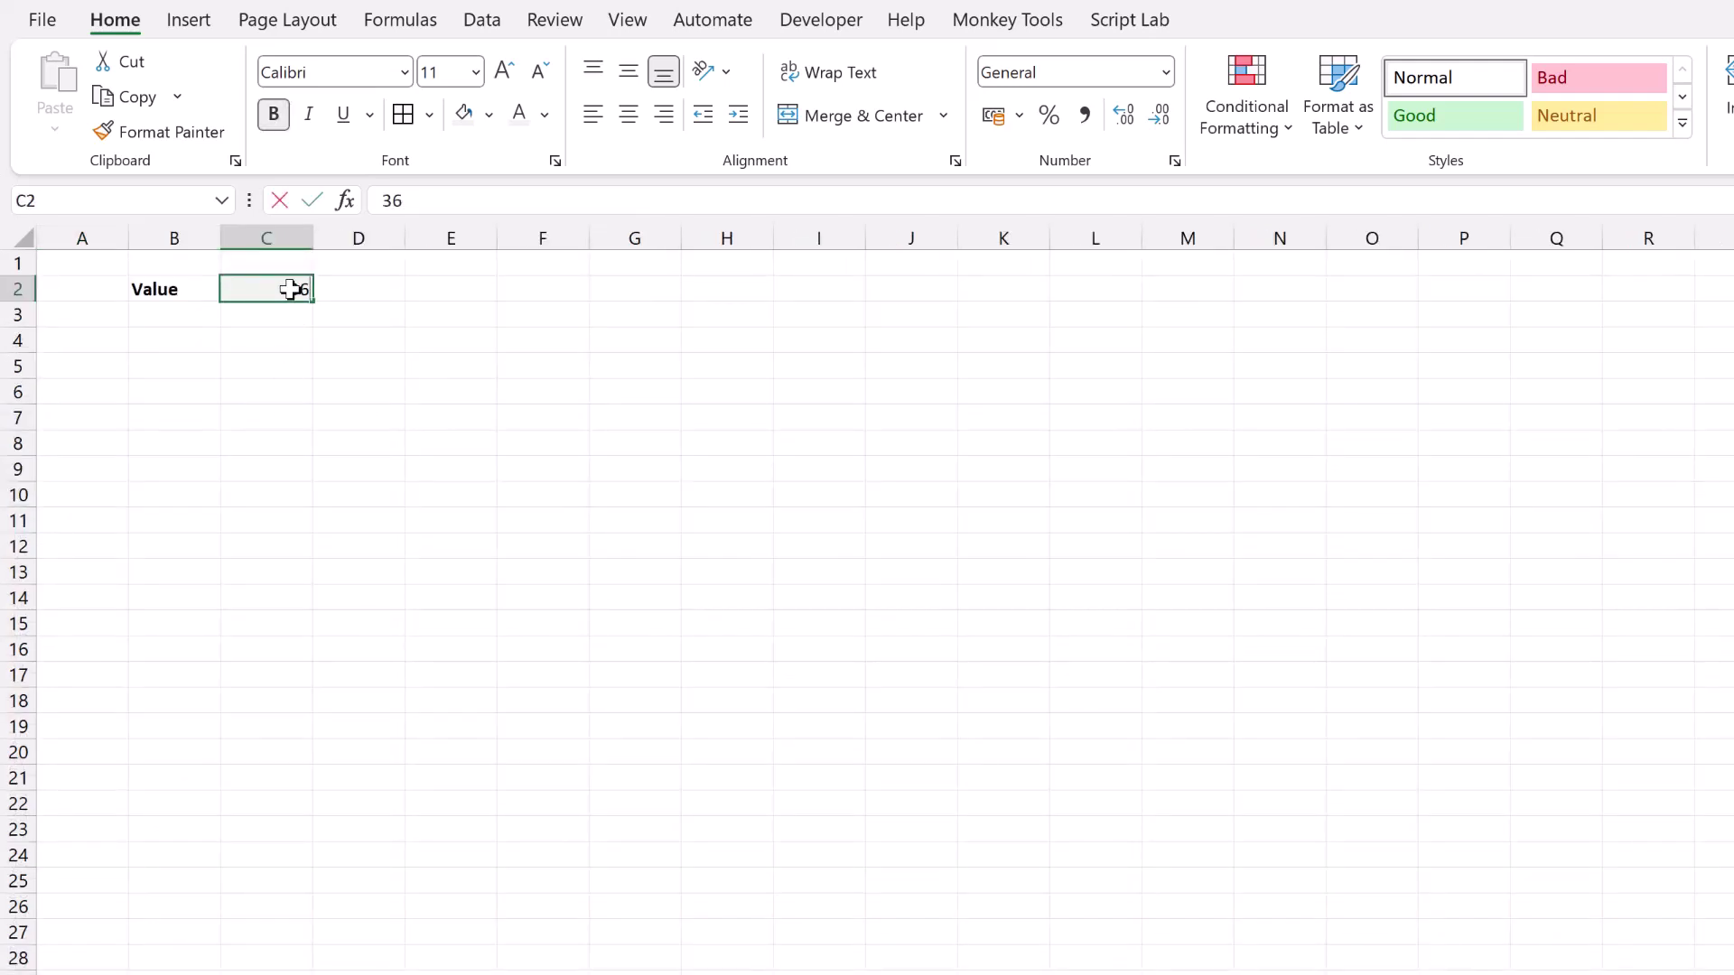
pyautogui.write('42')
pyautogui.press('Return')
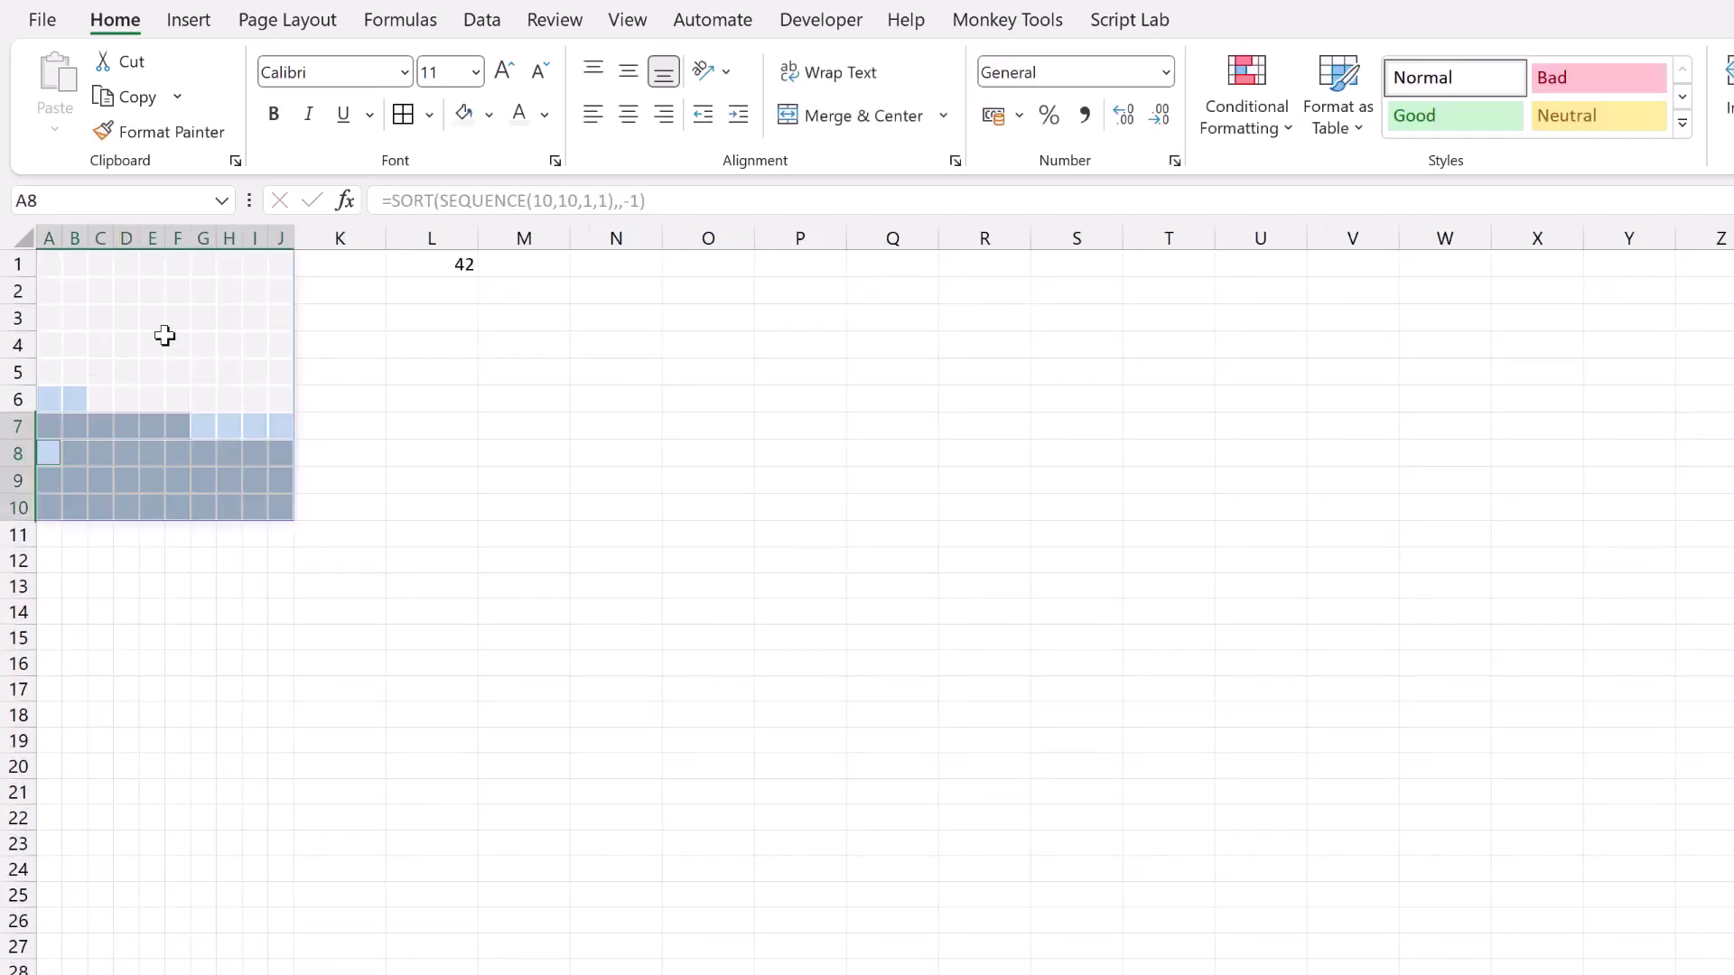
pyautogui.moveTo(46, 399); pyautogui.dragTo(285, 505)
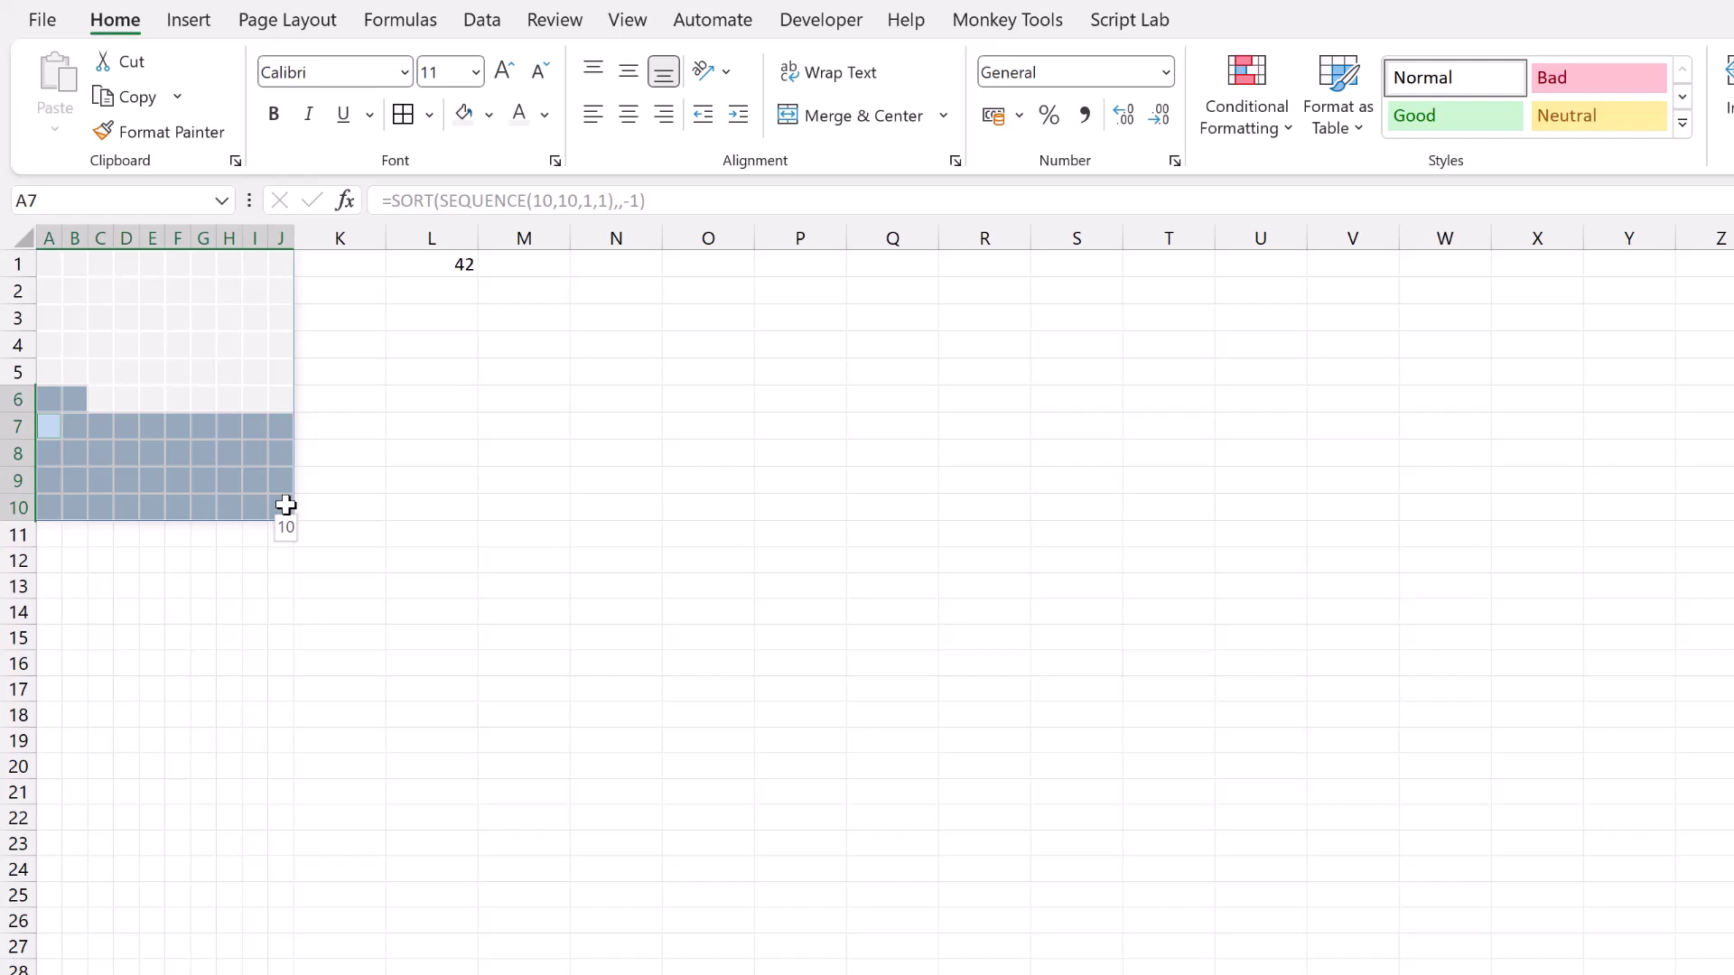
pyautogui.click(343, 504)
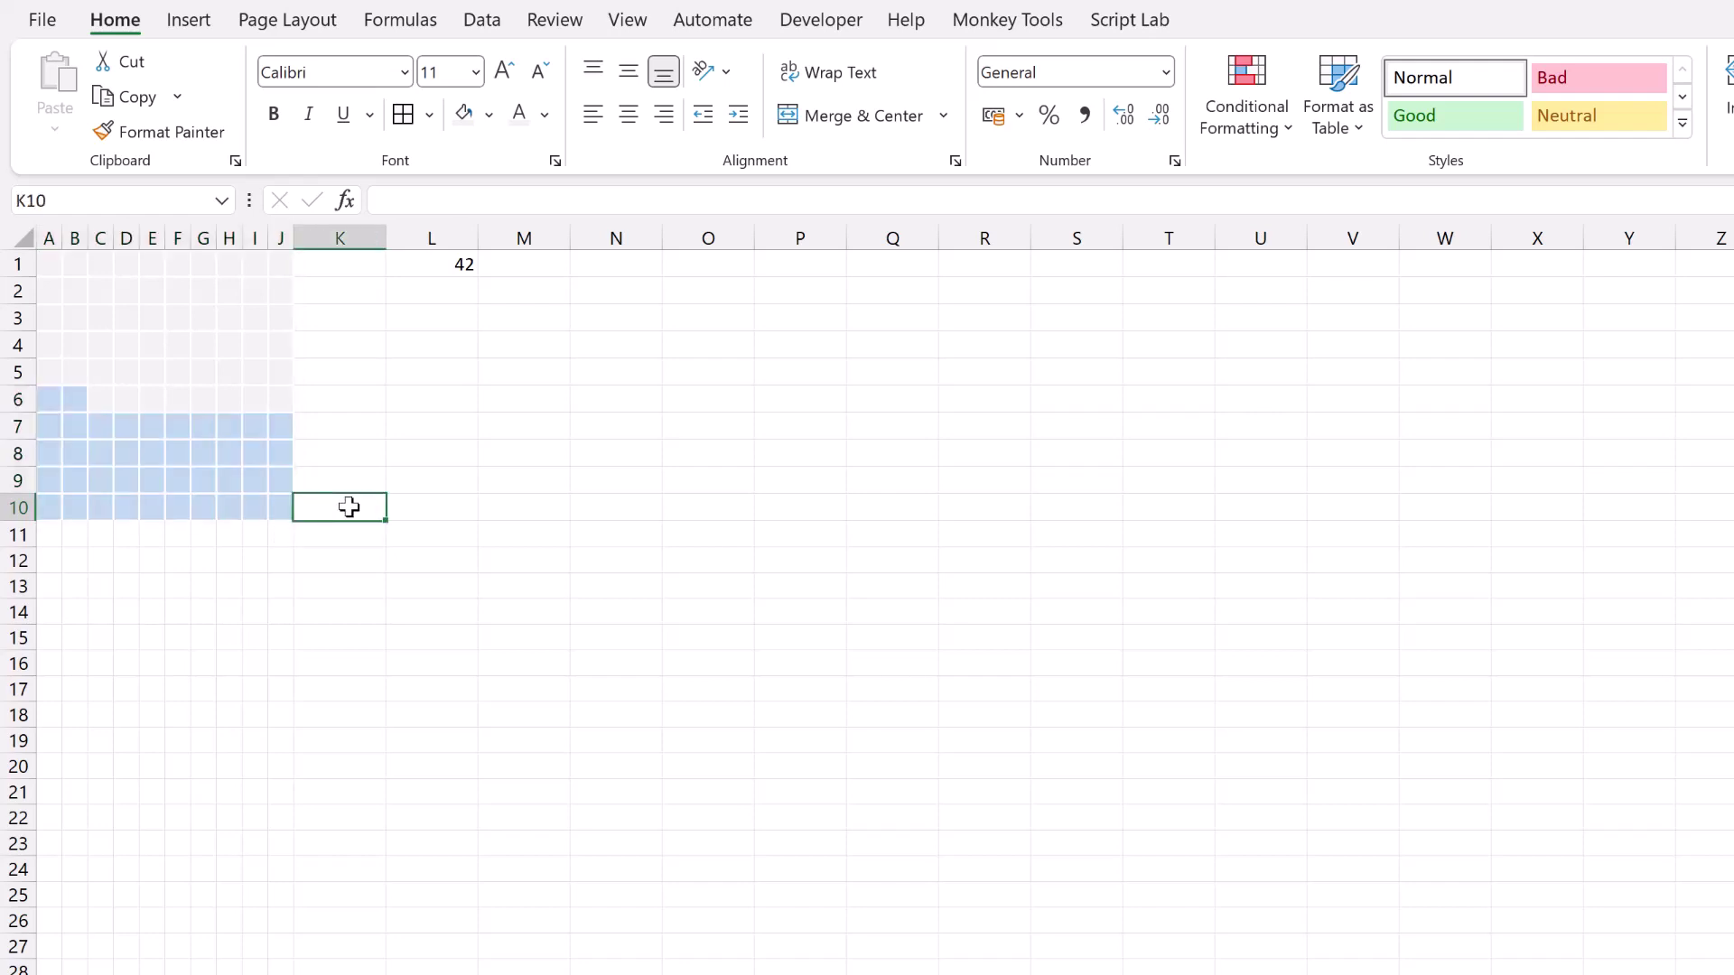
pyautogui.moveTo(50, 262); pyautogui.dragTo(281, 508)
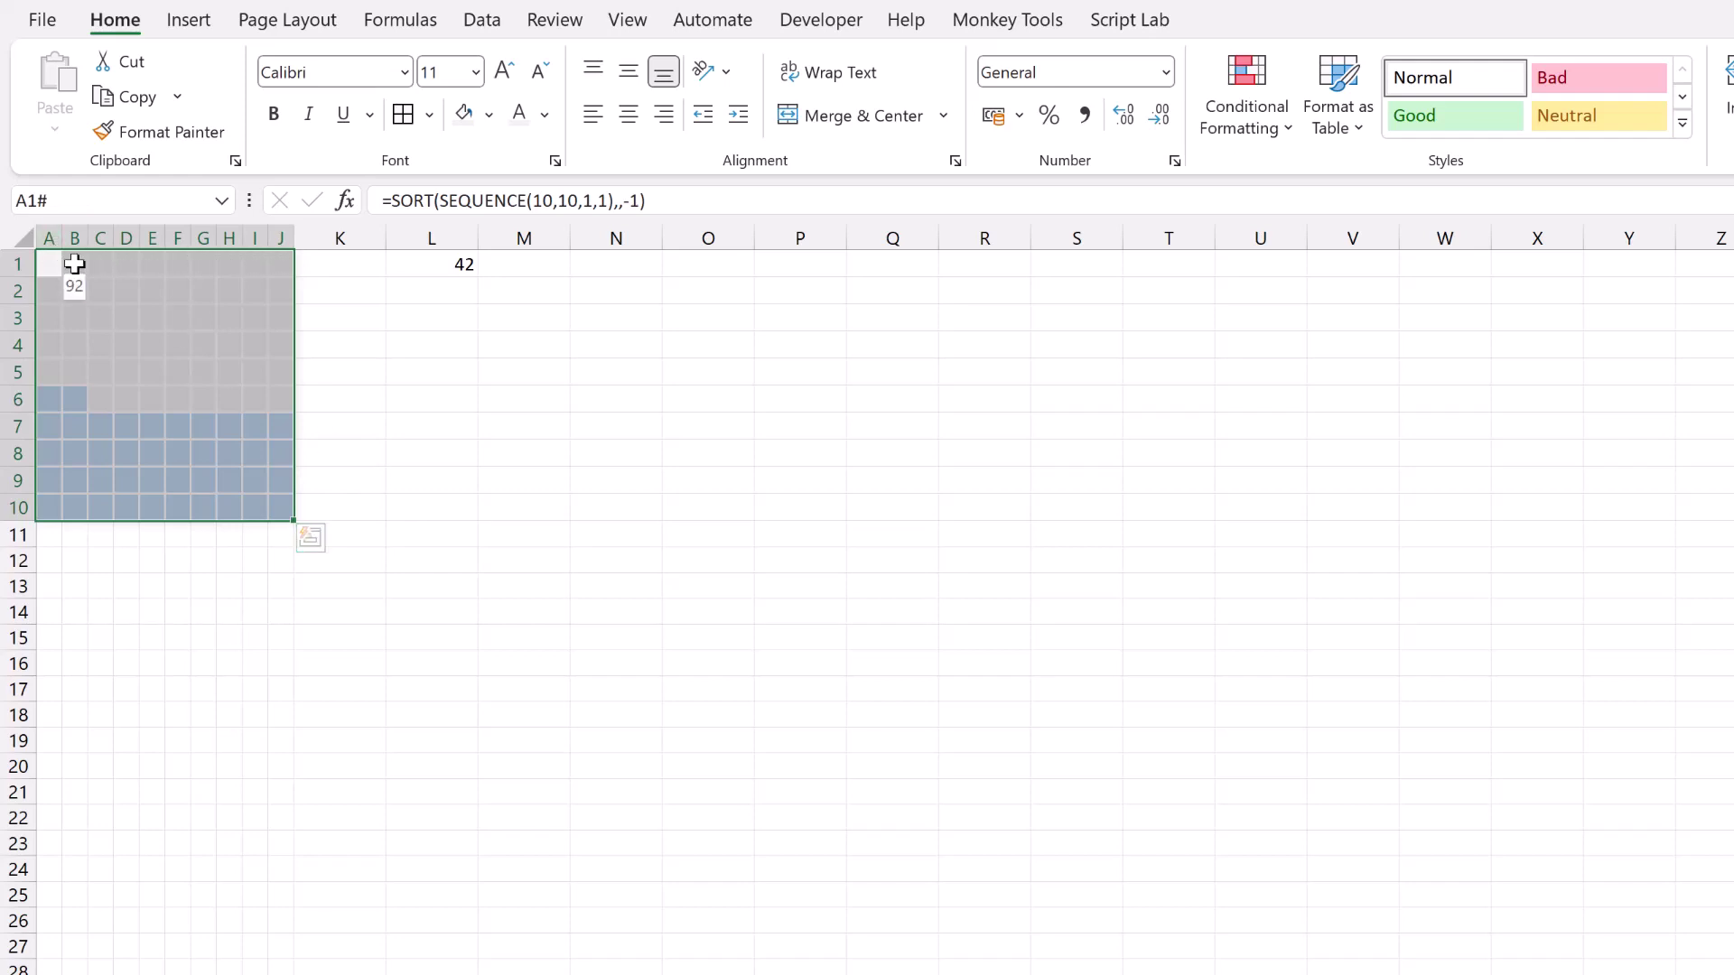
# Step: Copy A1:J10 and paste it on Sheet1 as a linked picture below C2
pyautogui.hotkey('ctrl', 'c')
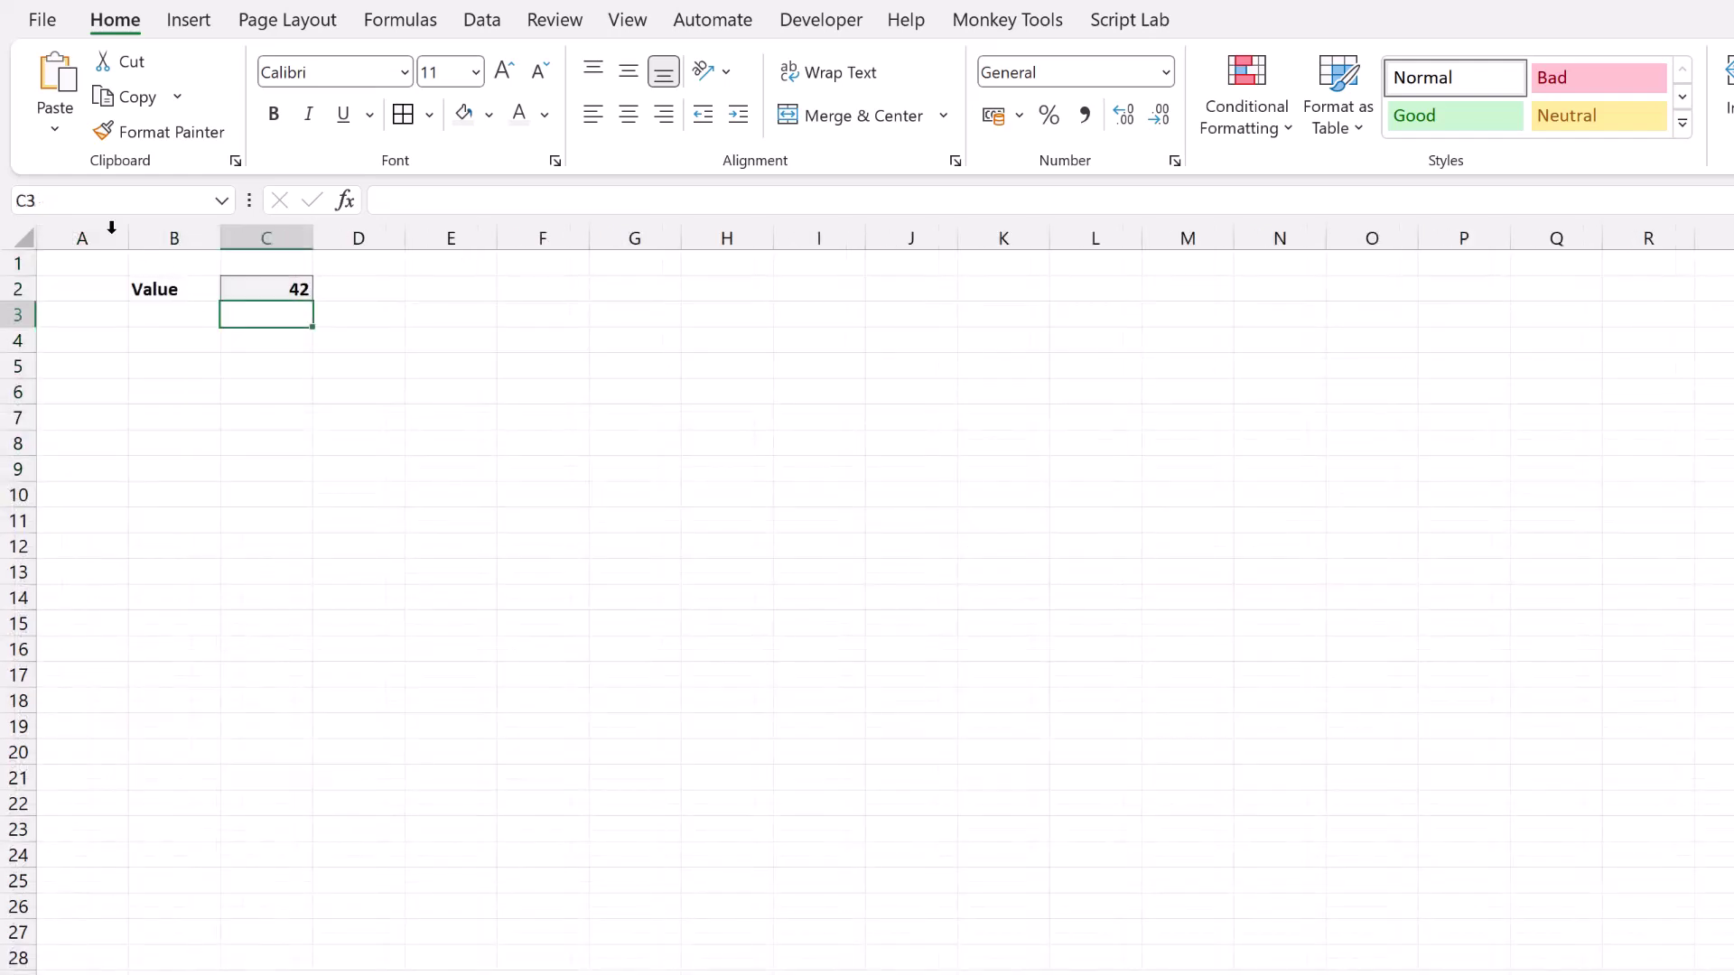
pyautogui.click(57, 133)
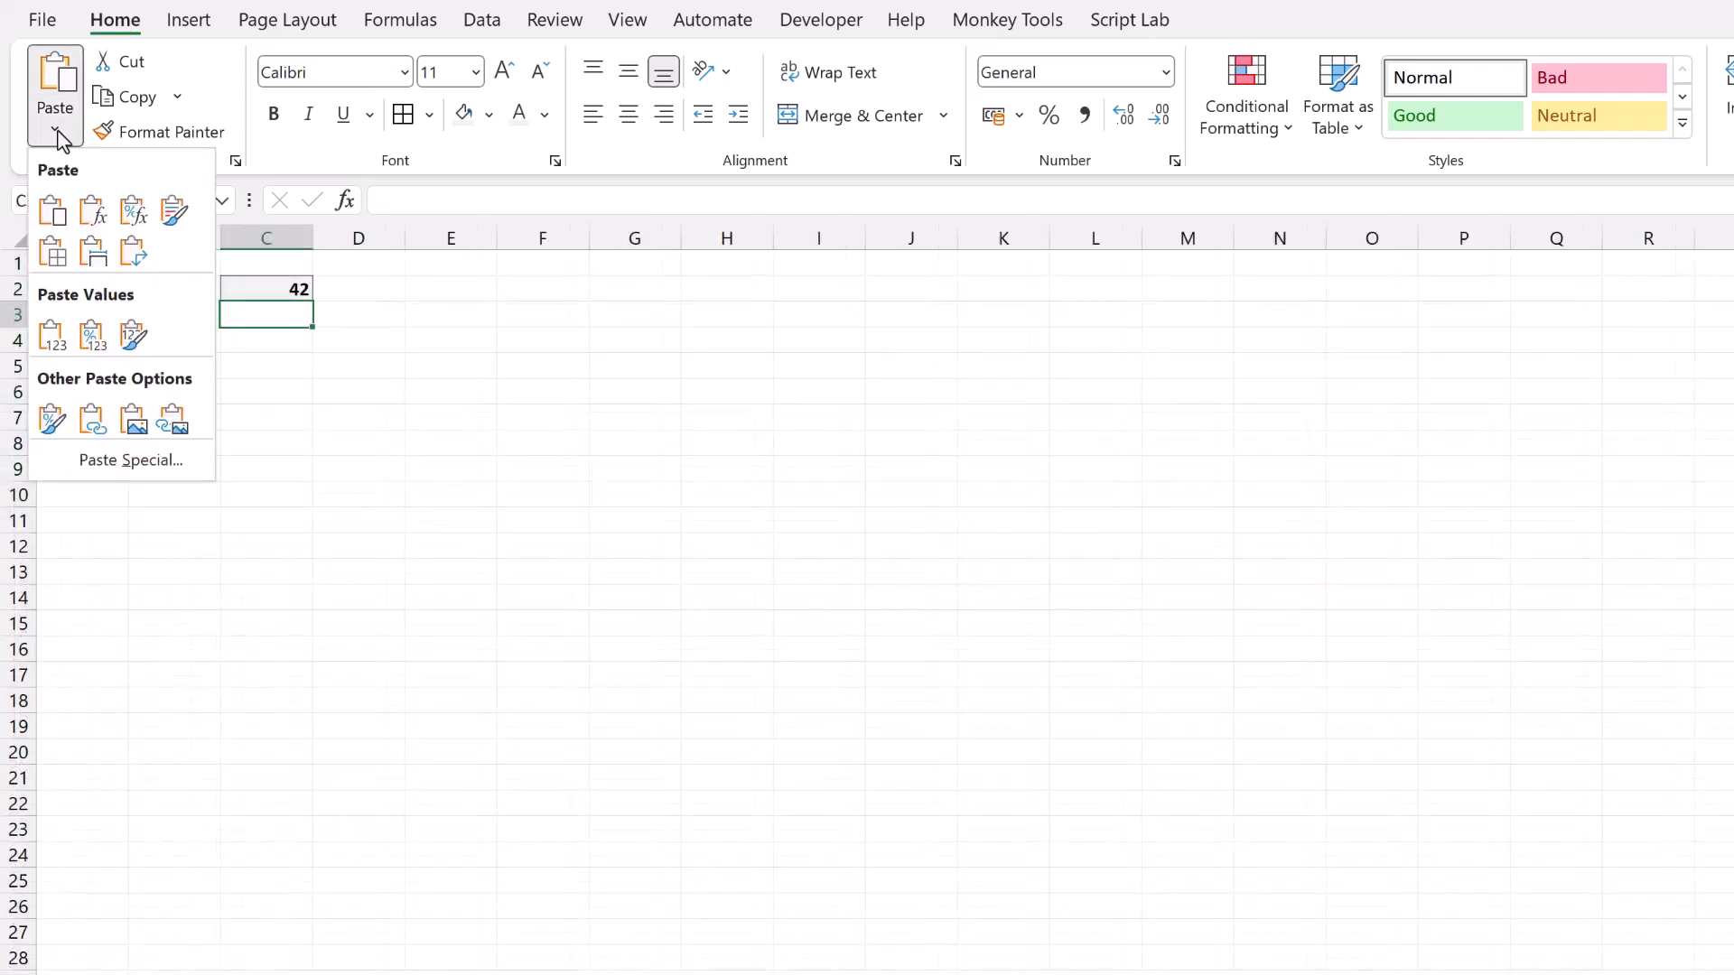
pyautogui.click(175, 423)
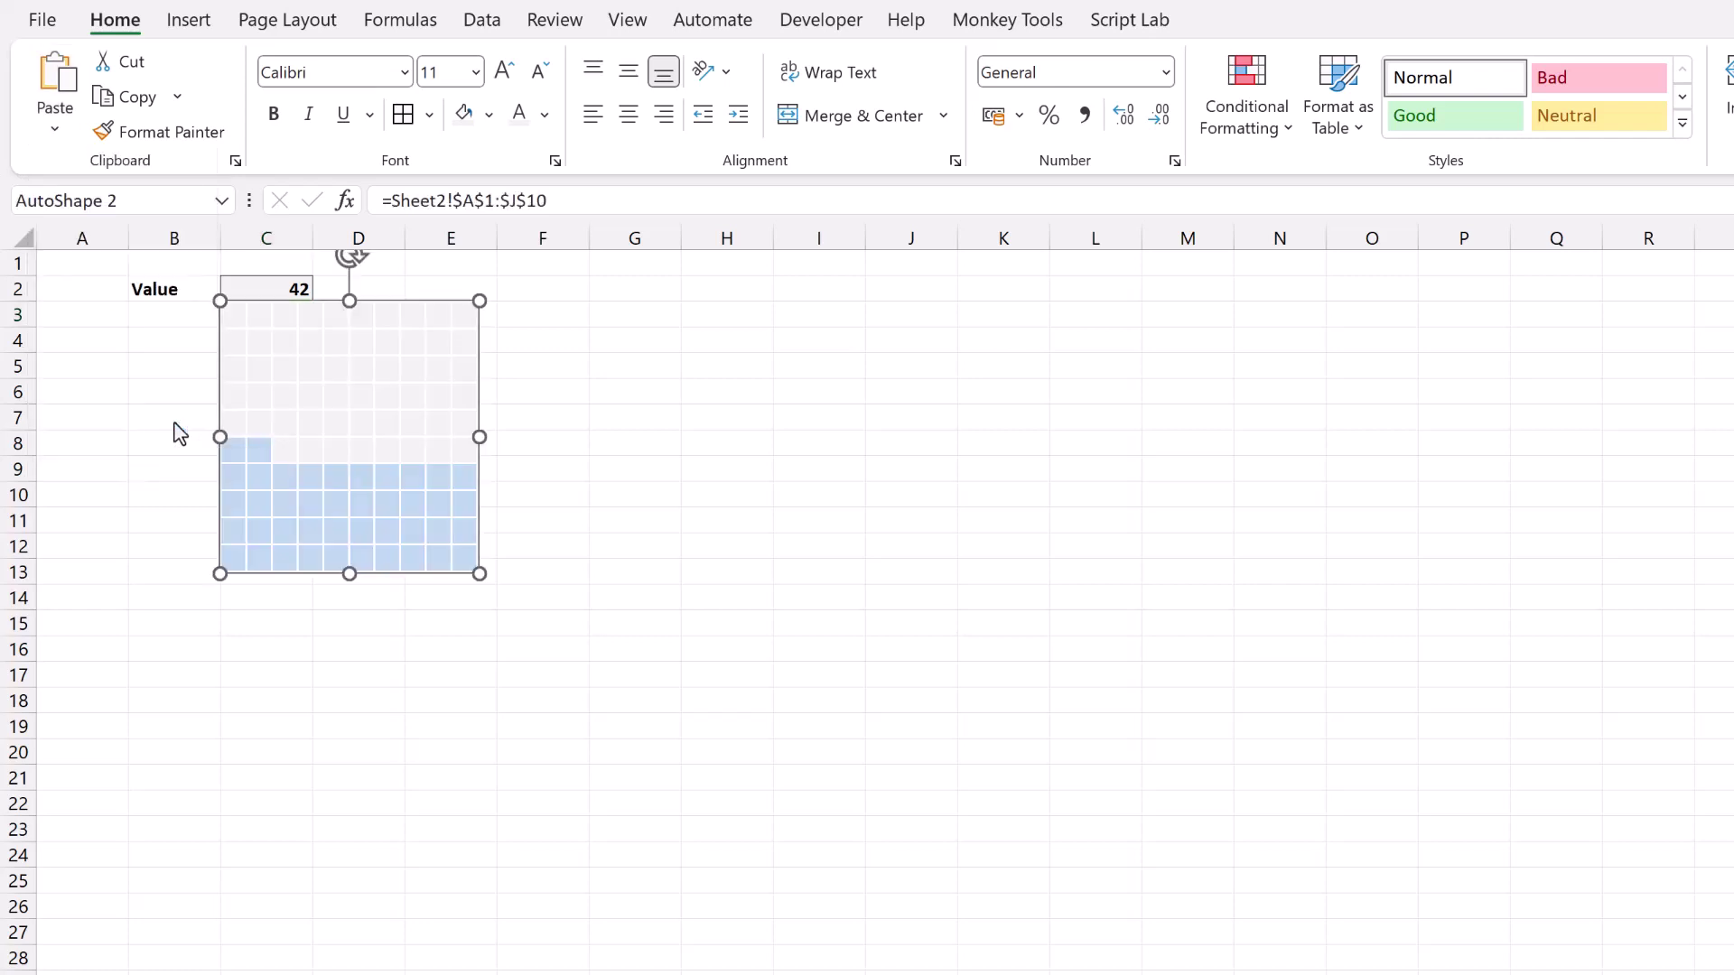
pyautogui.moveTo(372, 348); pyautogui.dragTo(278, 371)
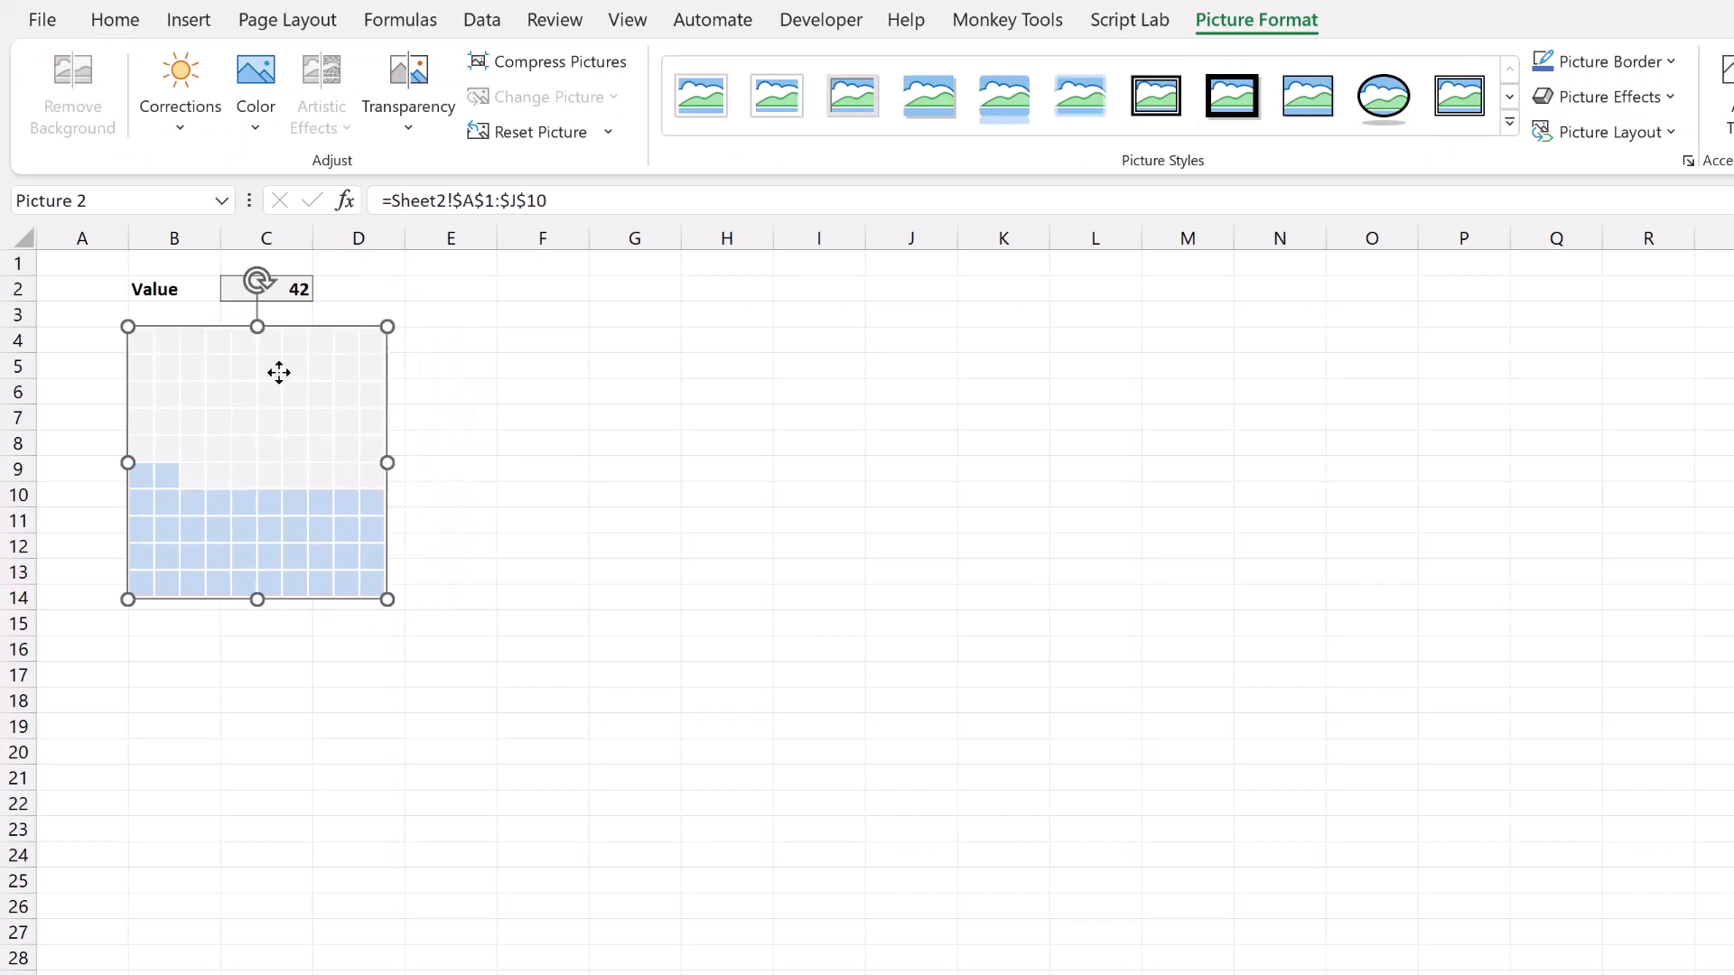
# Step: Hide Sheet1's gridlines and deselect the linked picture
pyautogui.click(624, 22)
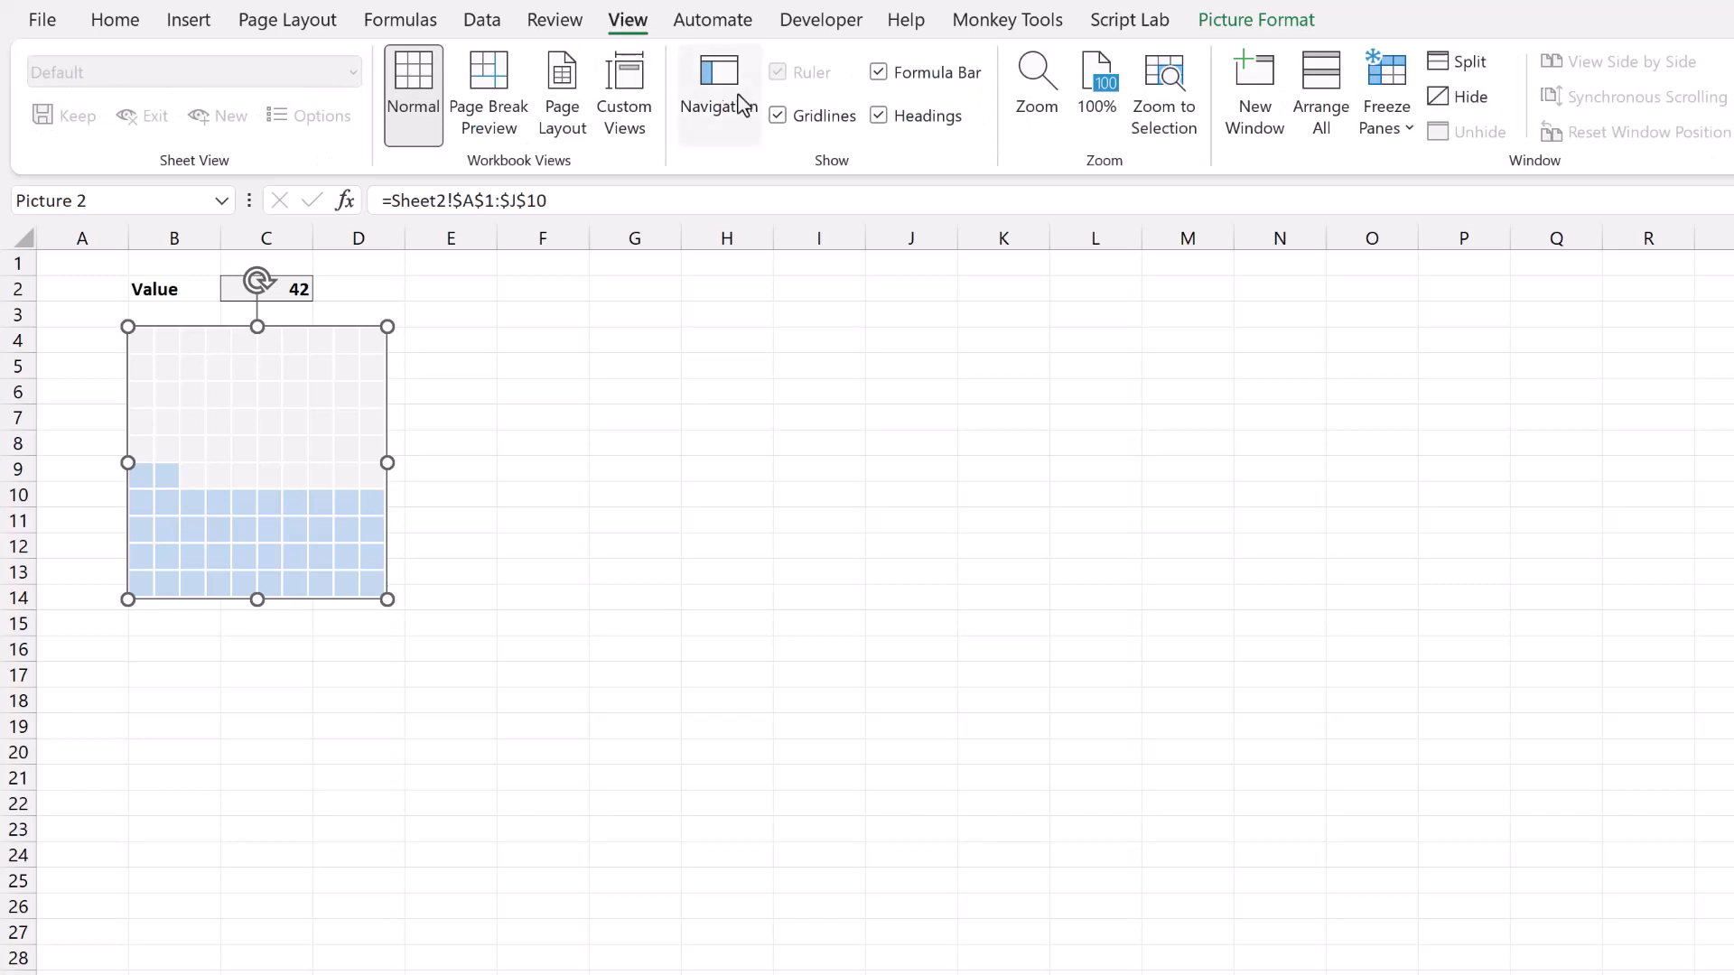
pyautogui.click(778, 119)
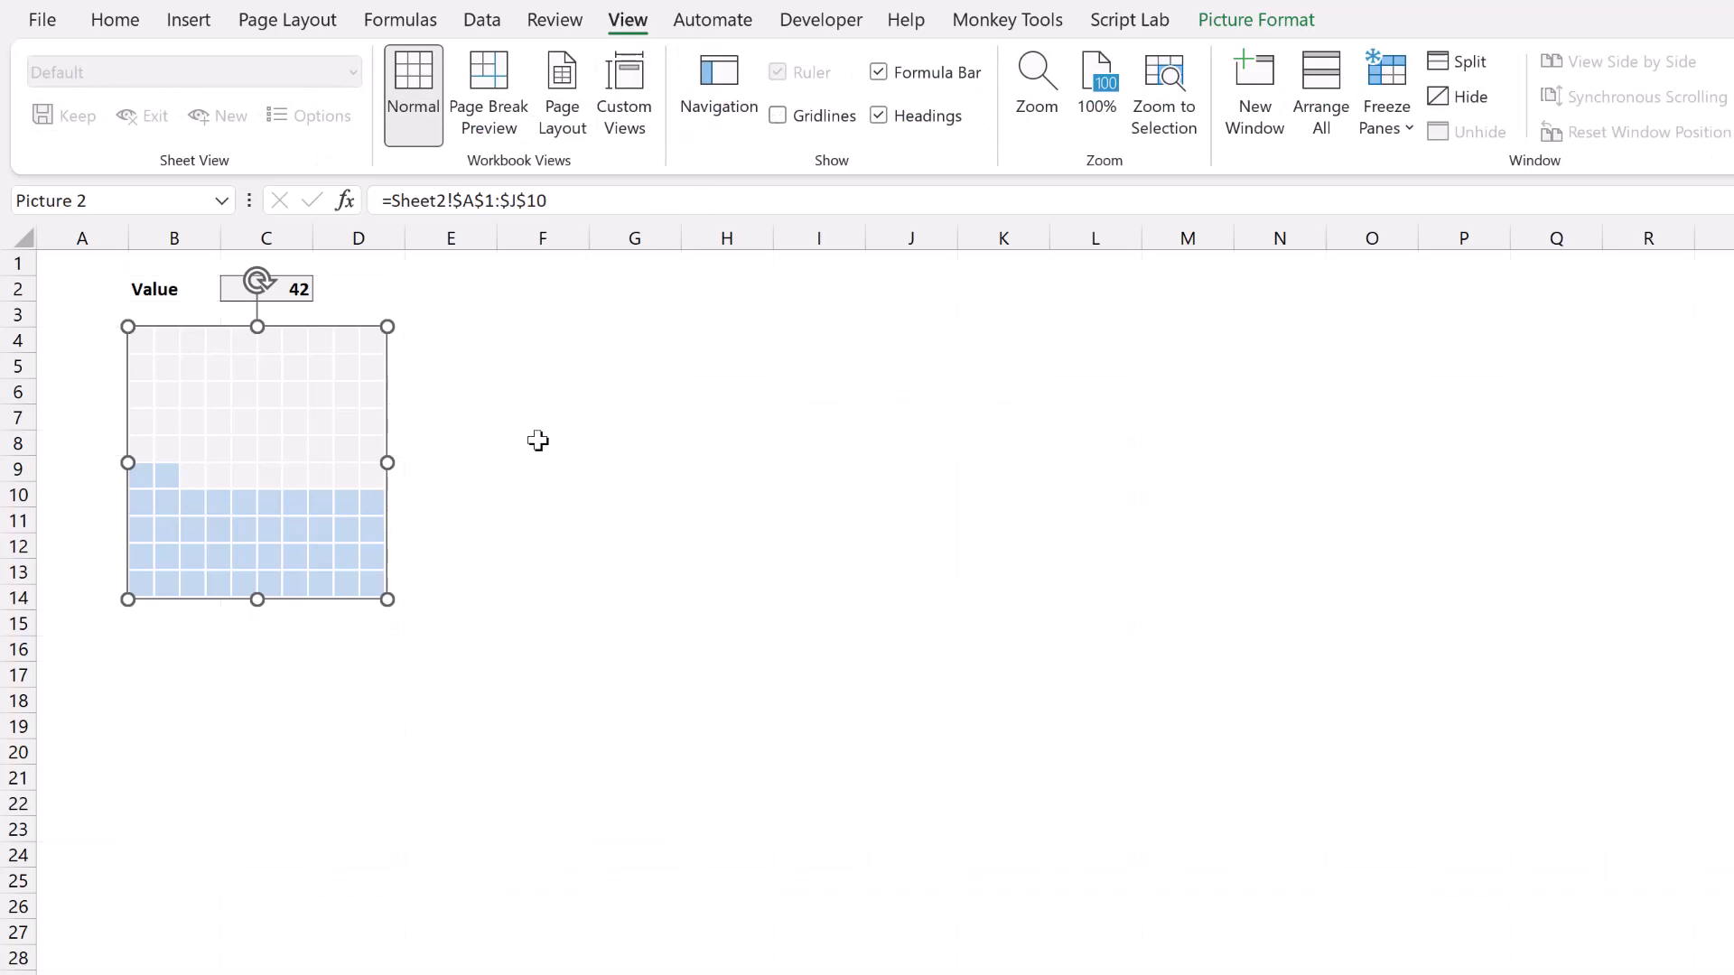
pyautogui.click(539, 424)
# Step: Enter 36, then 47, in C2 to update the waffle chart
pyautogui.click(271, 287)
pyautogui.write('36')
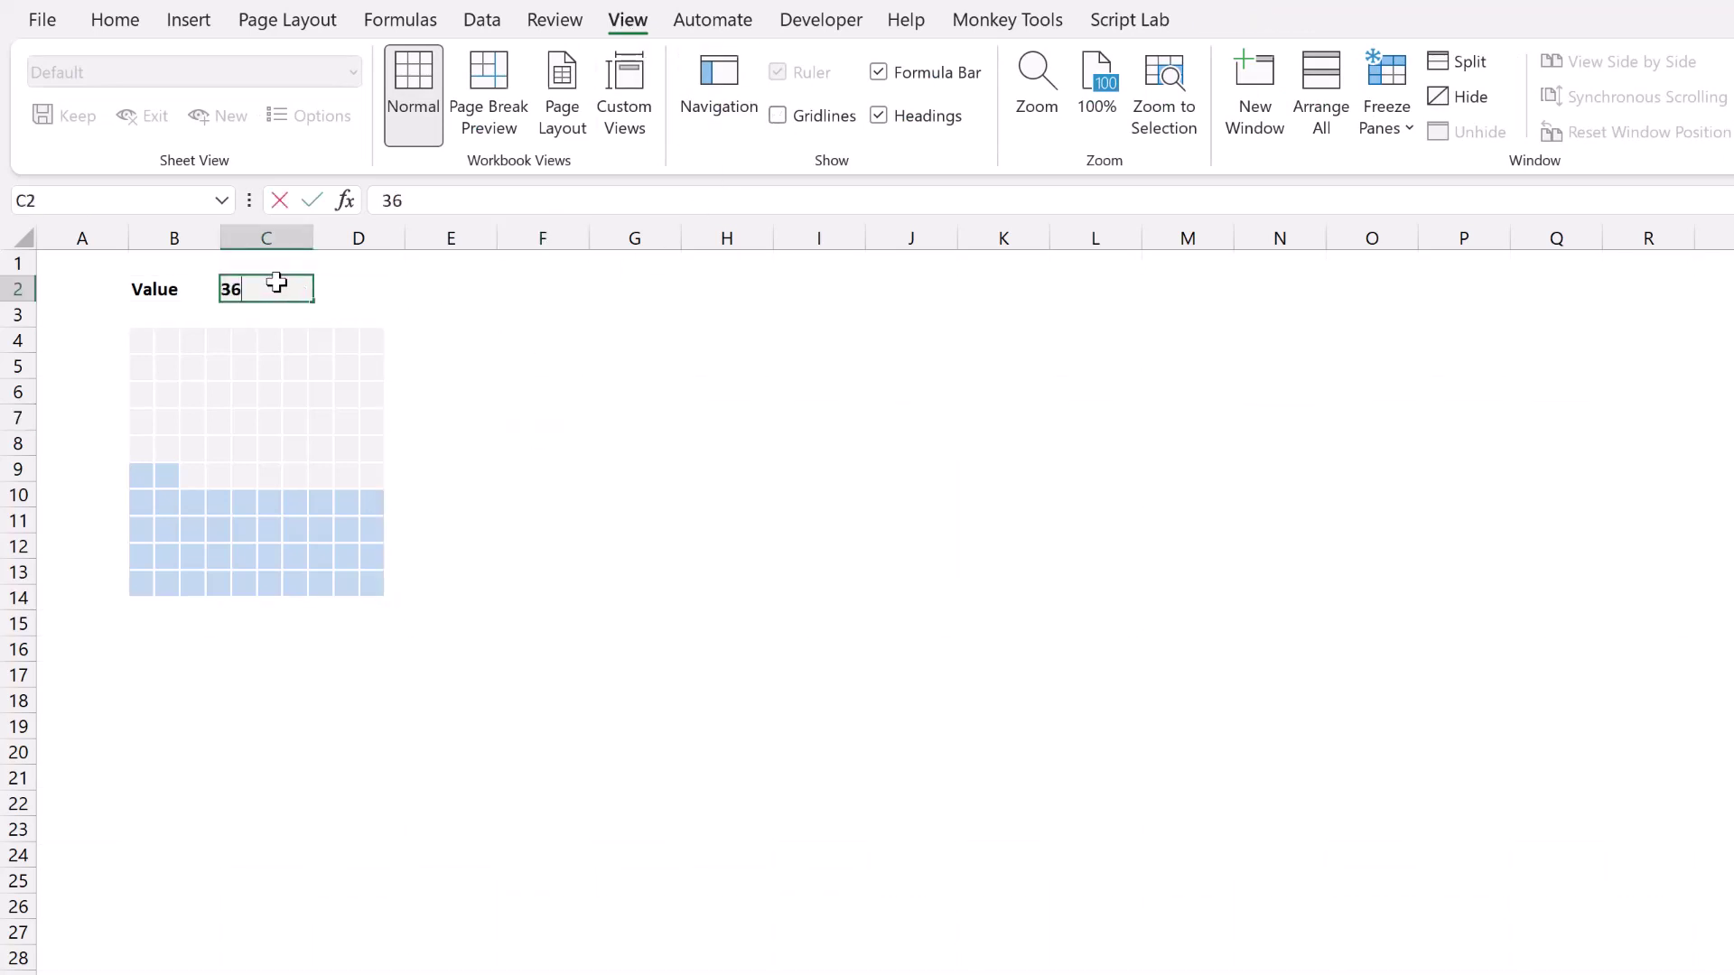
pyautogui.press('Return')
pyautogui.click(276, 284)
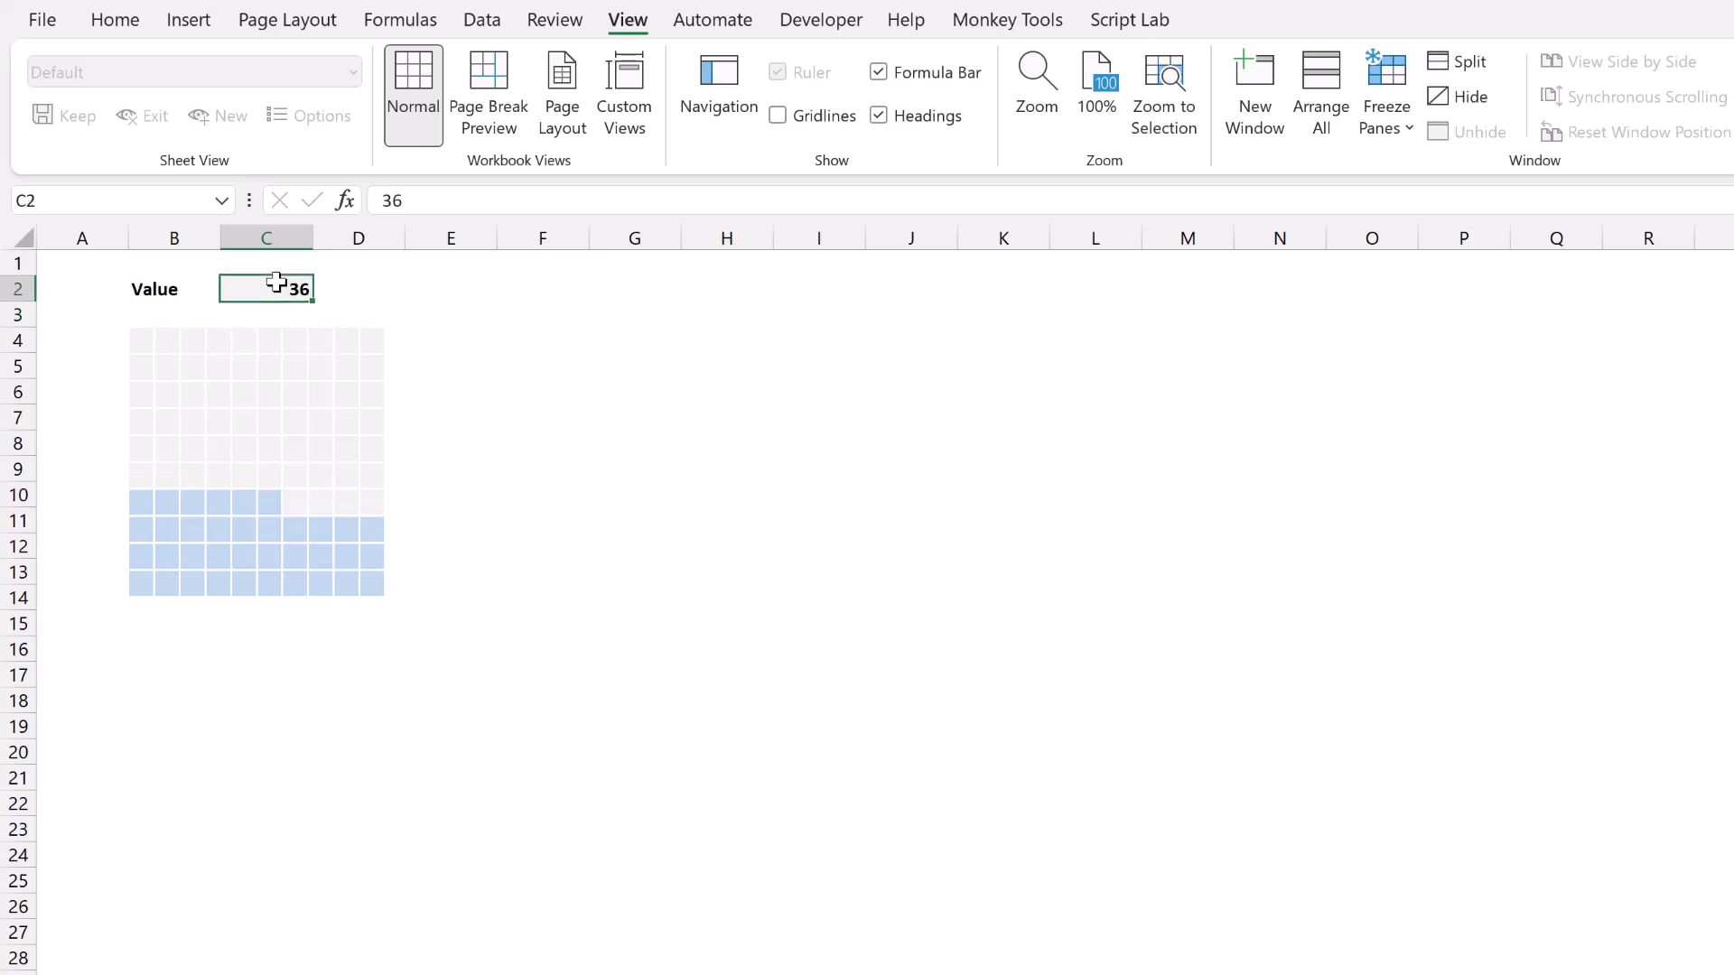
pyautogui.write('47')
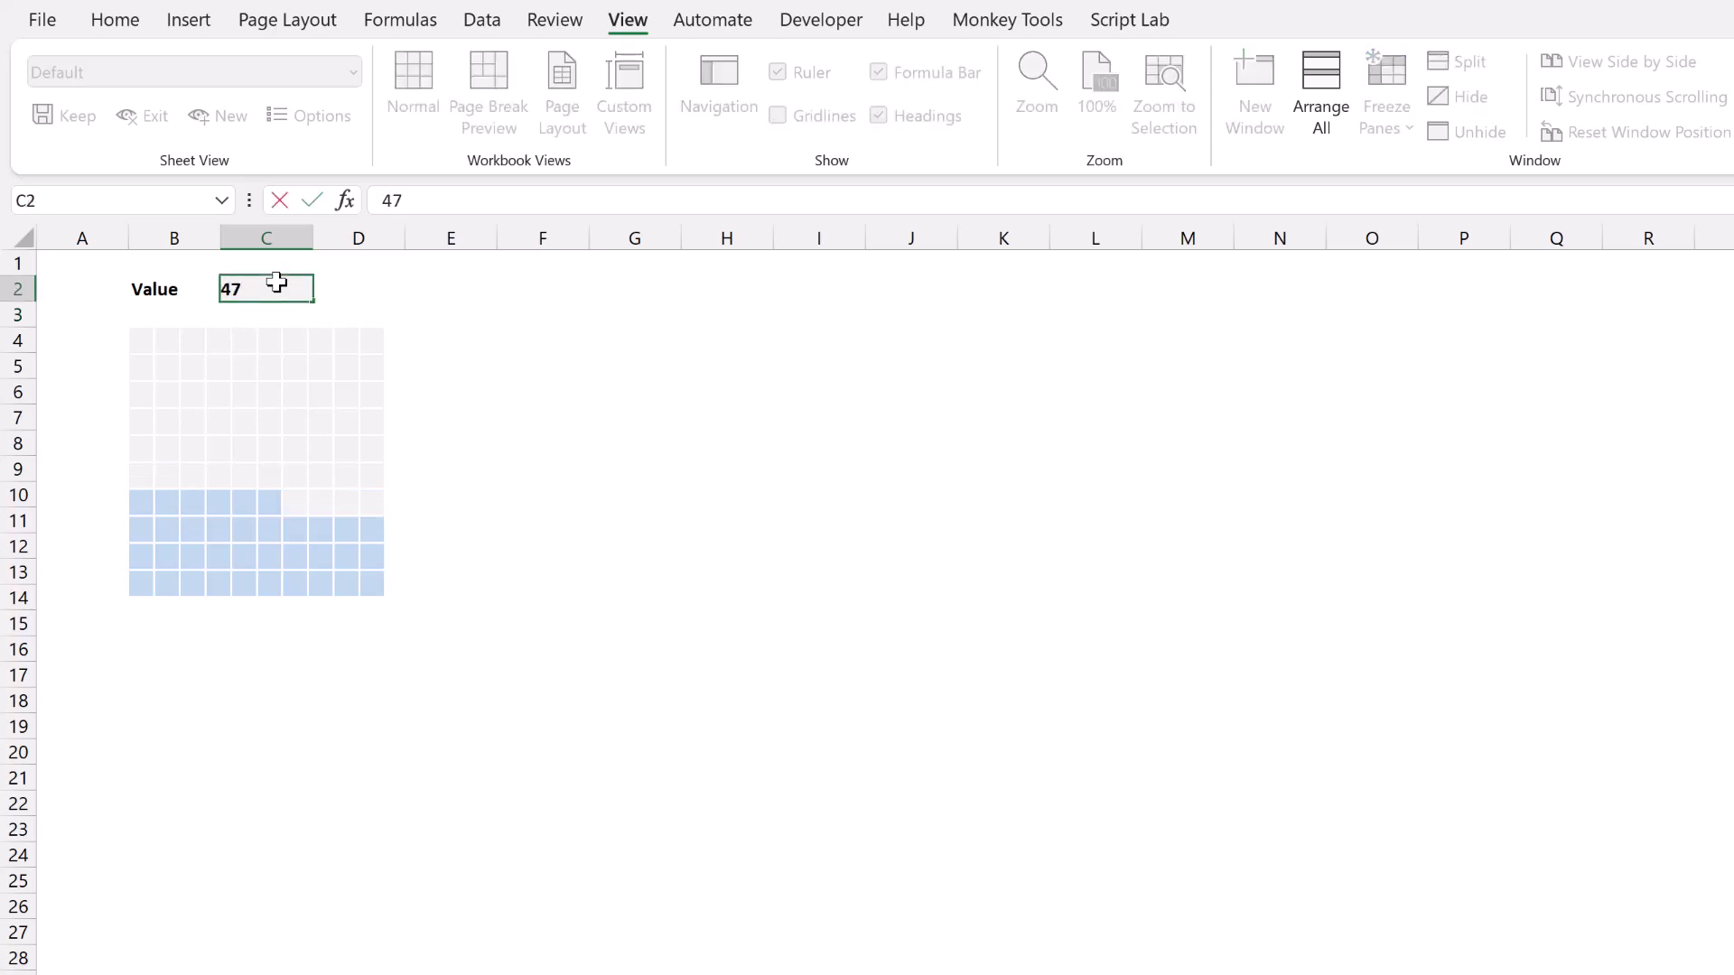
pyautogui.press('Return')
# Step: Inspect L1 and the A1:J10 source grid on Sheet2, then return to Sheet1
pyautogui.click(276, 283)
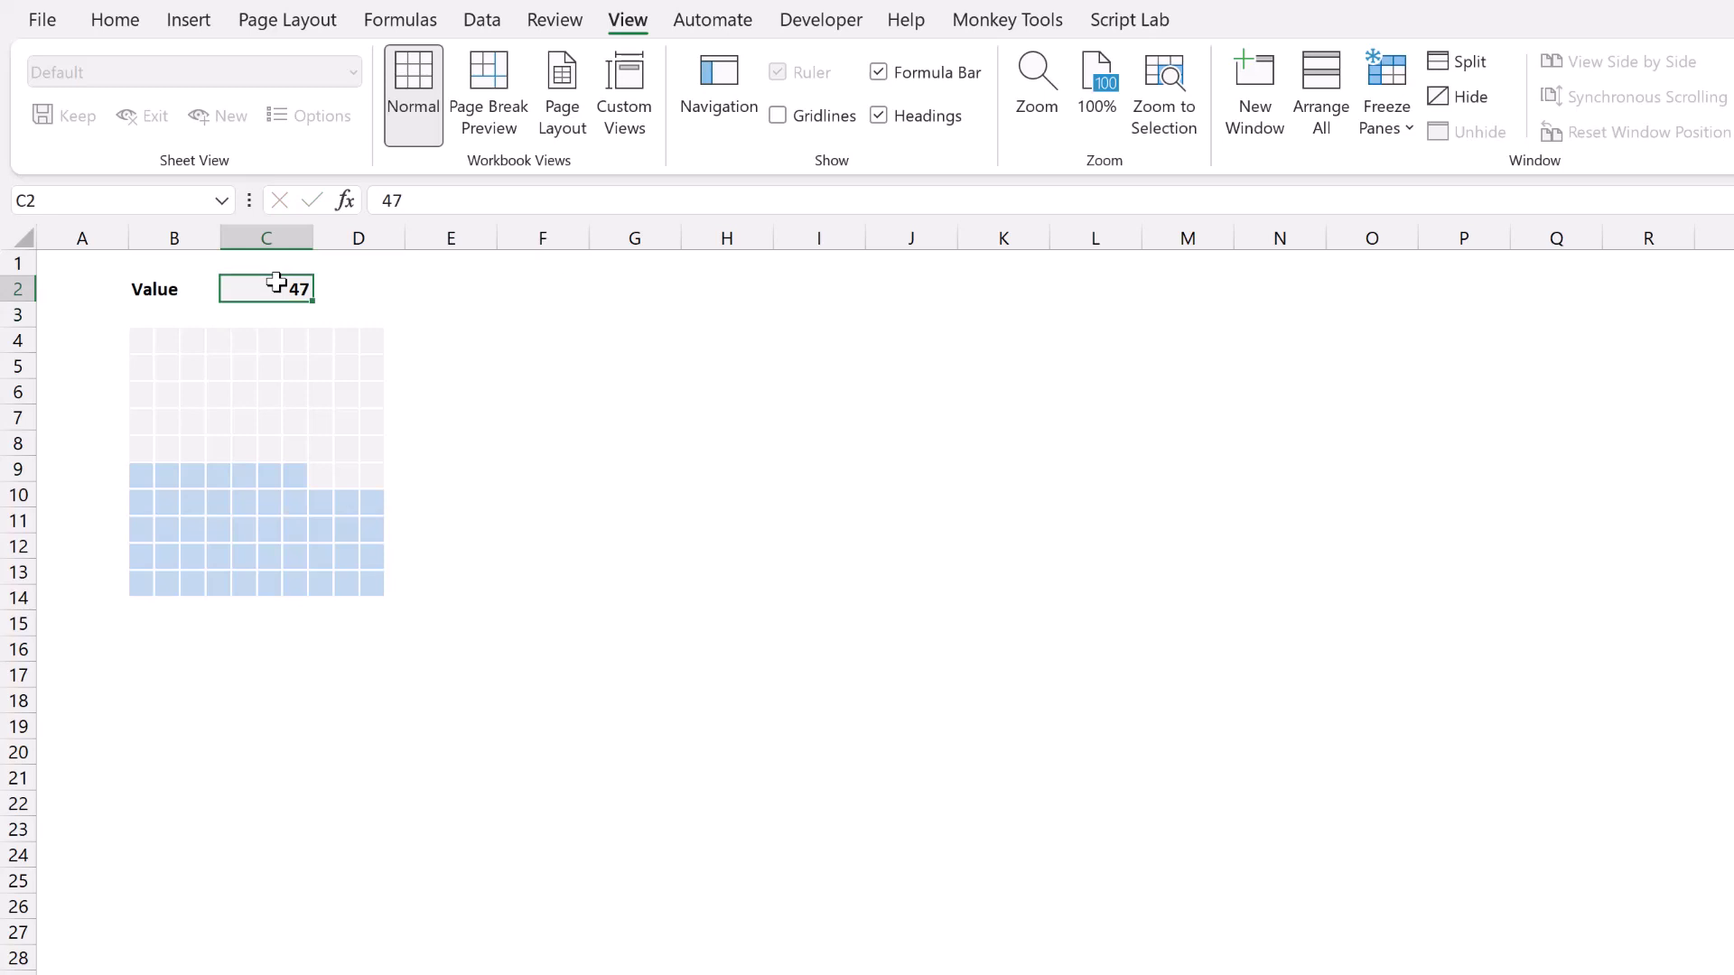
pyautogui.hotkey('ctrl', 'pagedown')
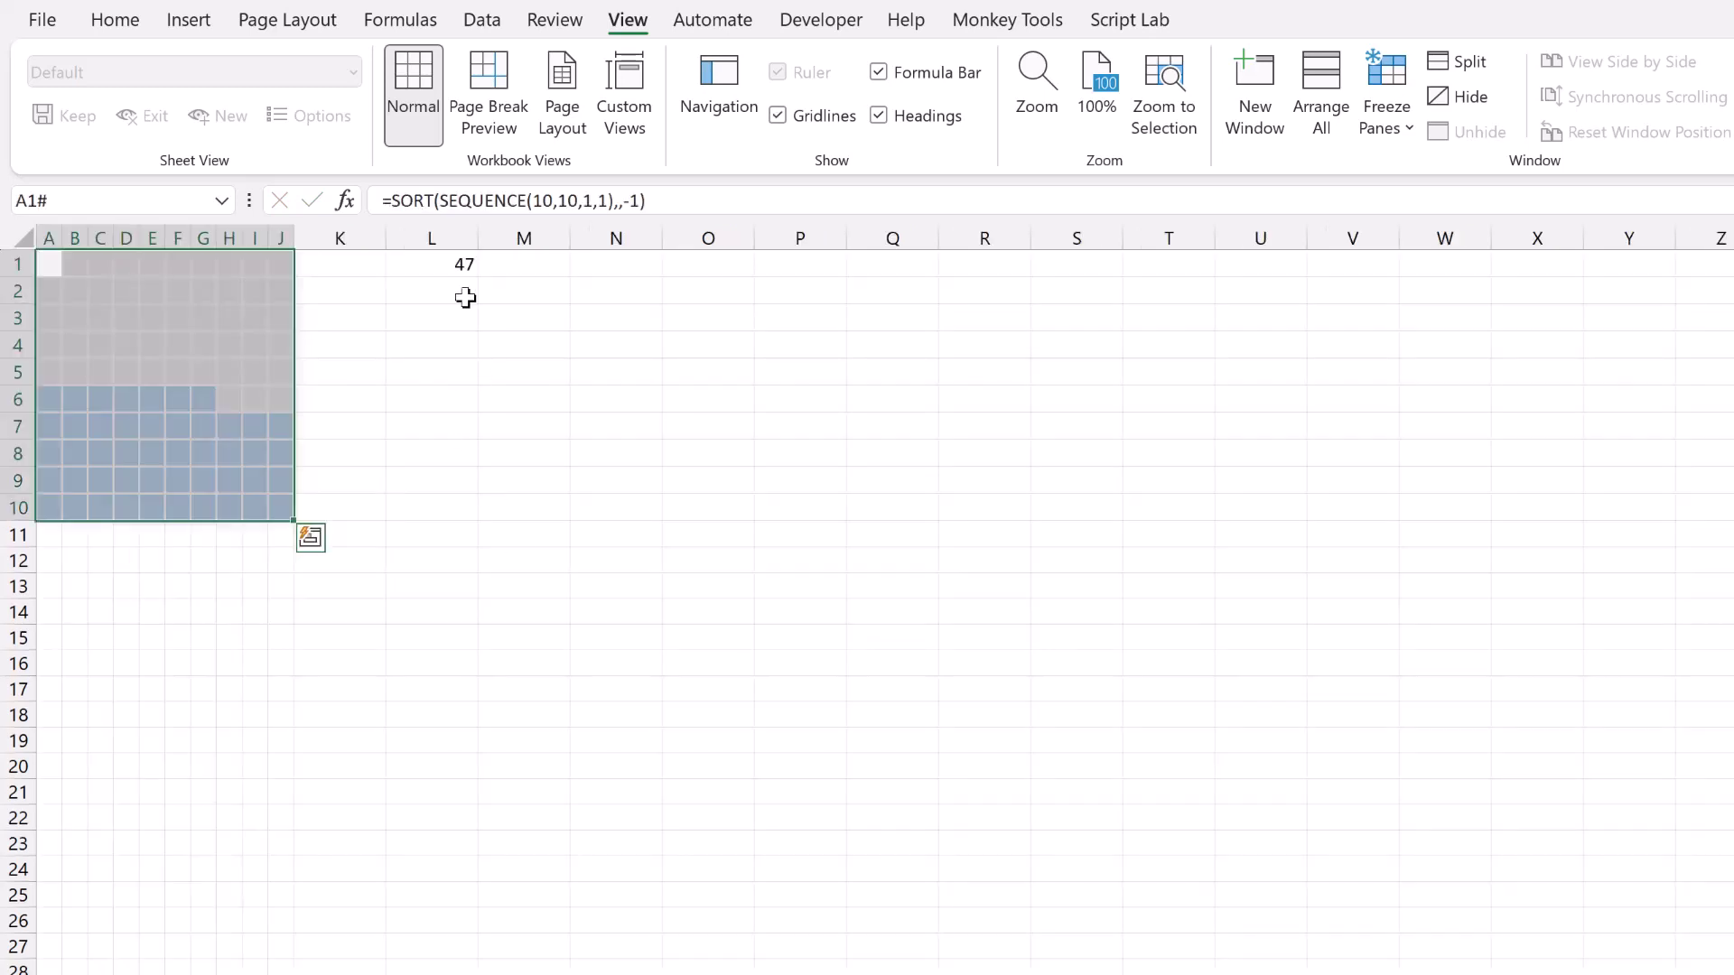
pyautogui.click(455, 264)
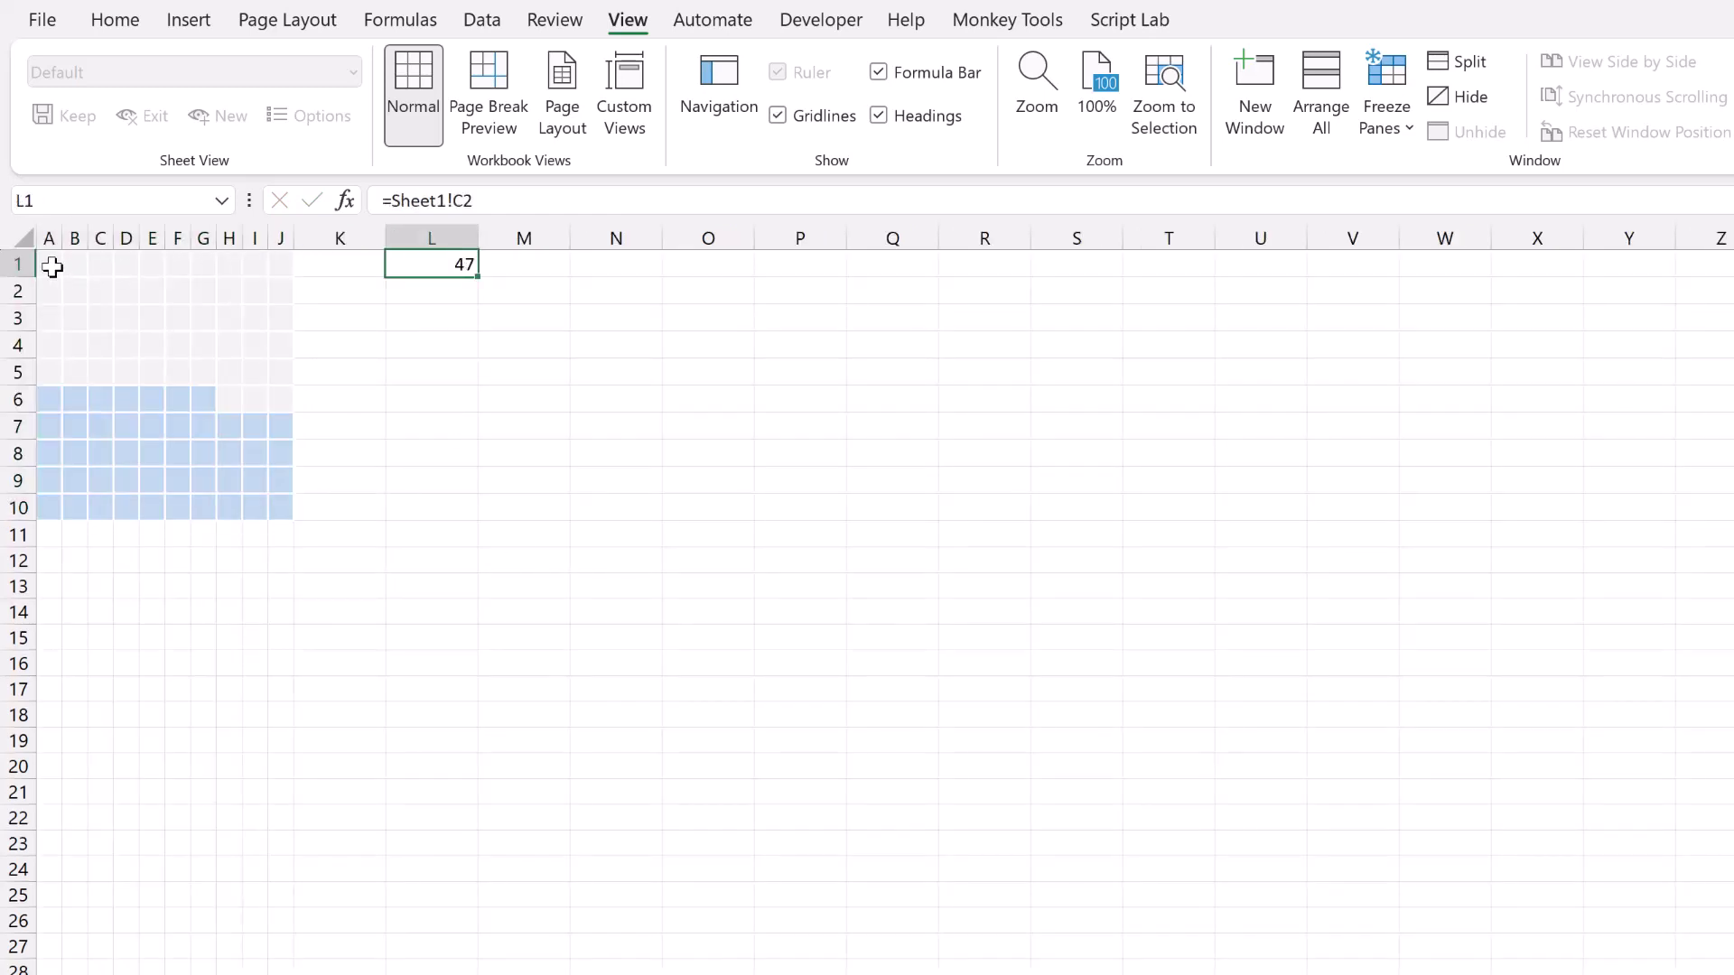
pyautogui.moveTo(55, 263); pyautogui.dragTo(287, 514)
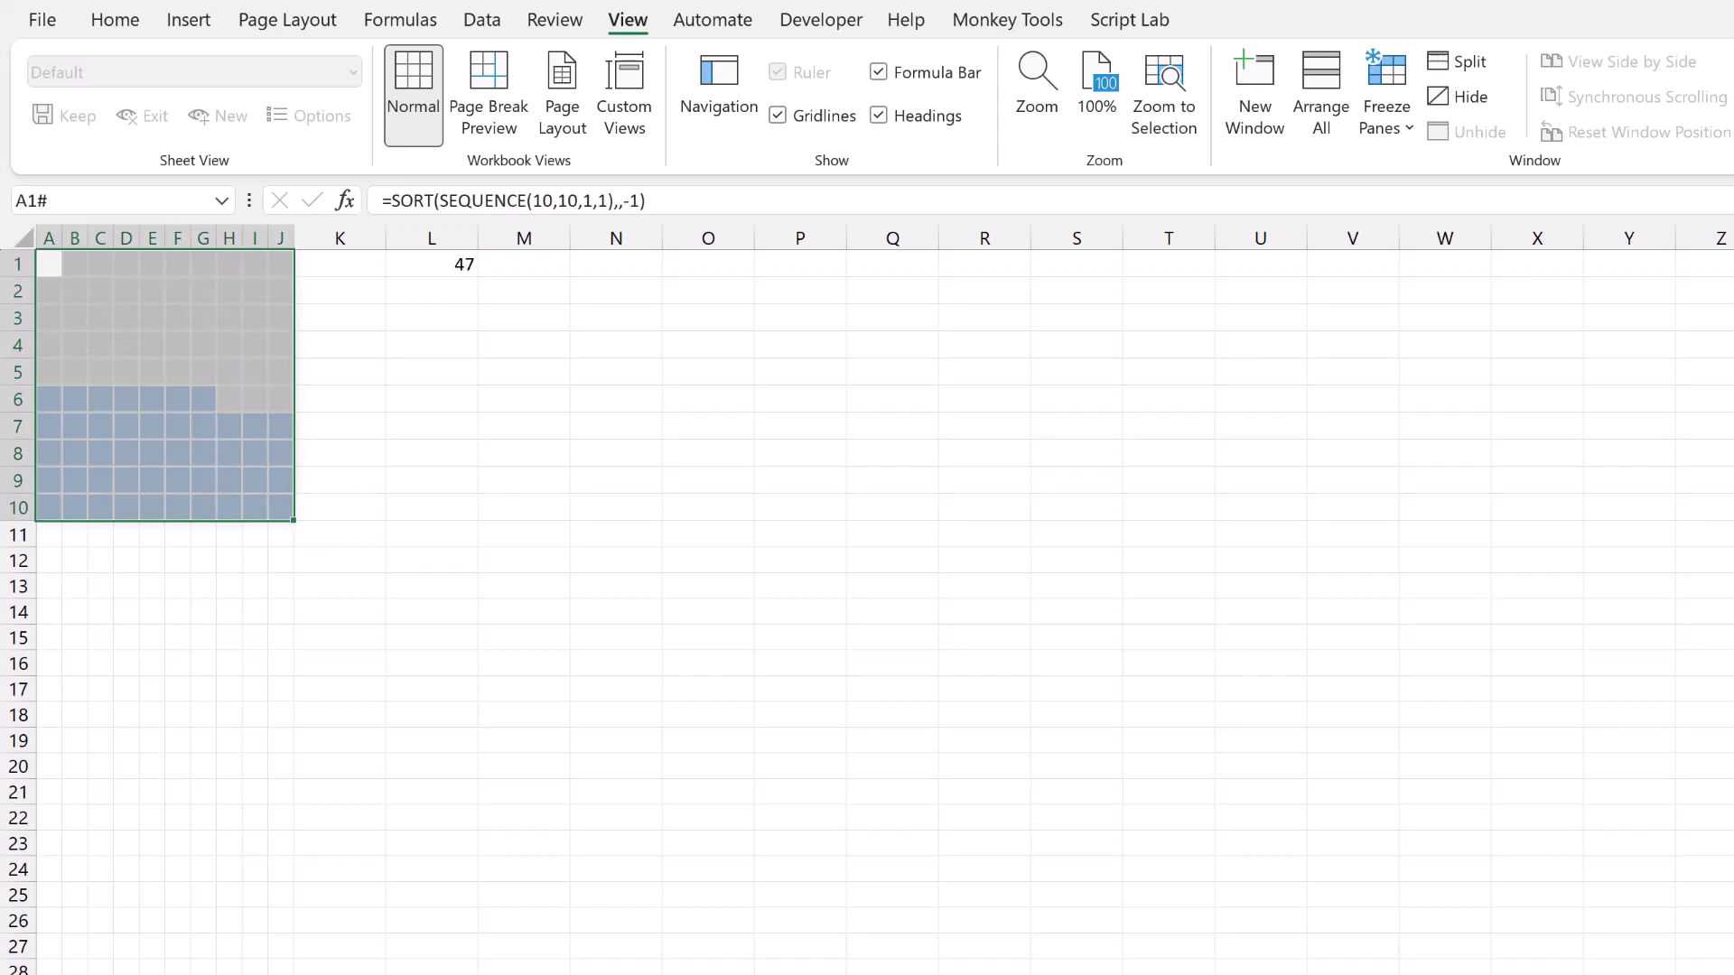
pyautogui.hotkey('ctrl', 'pageup')
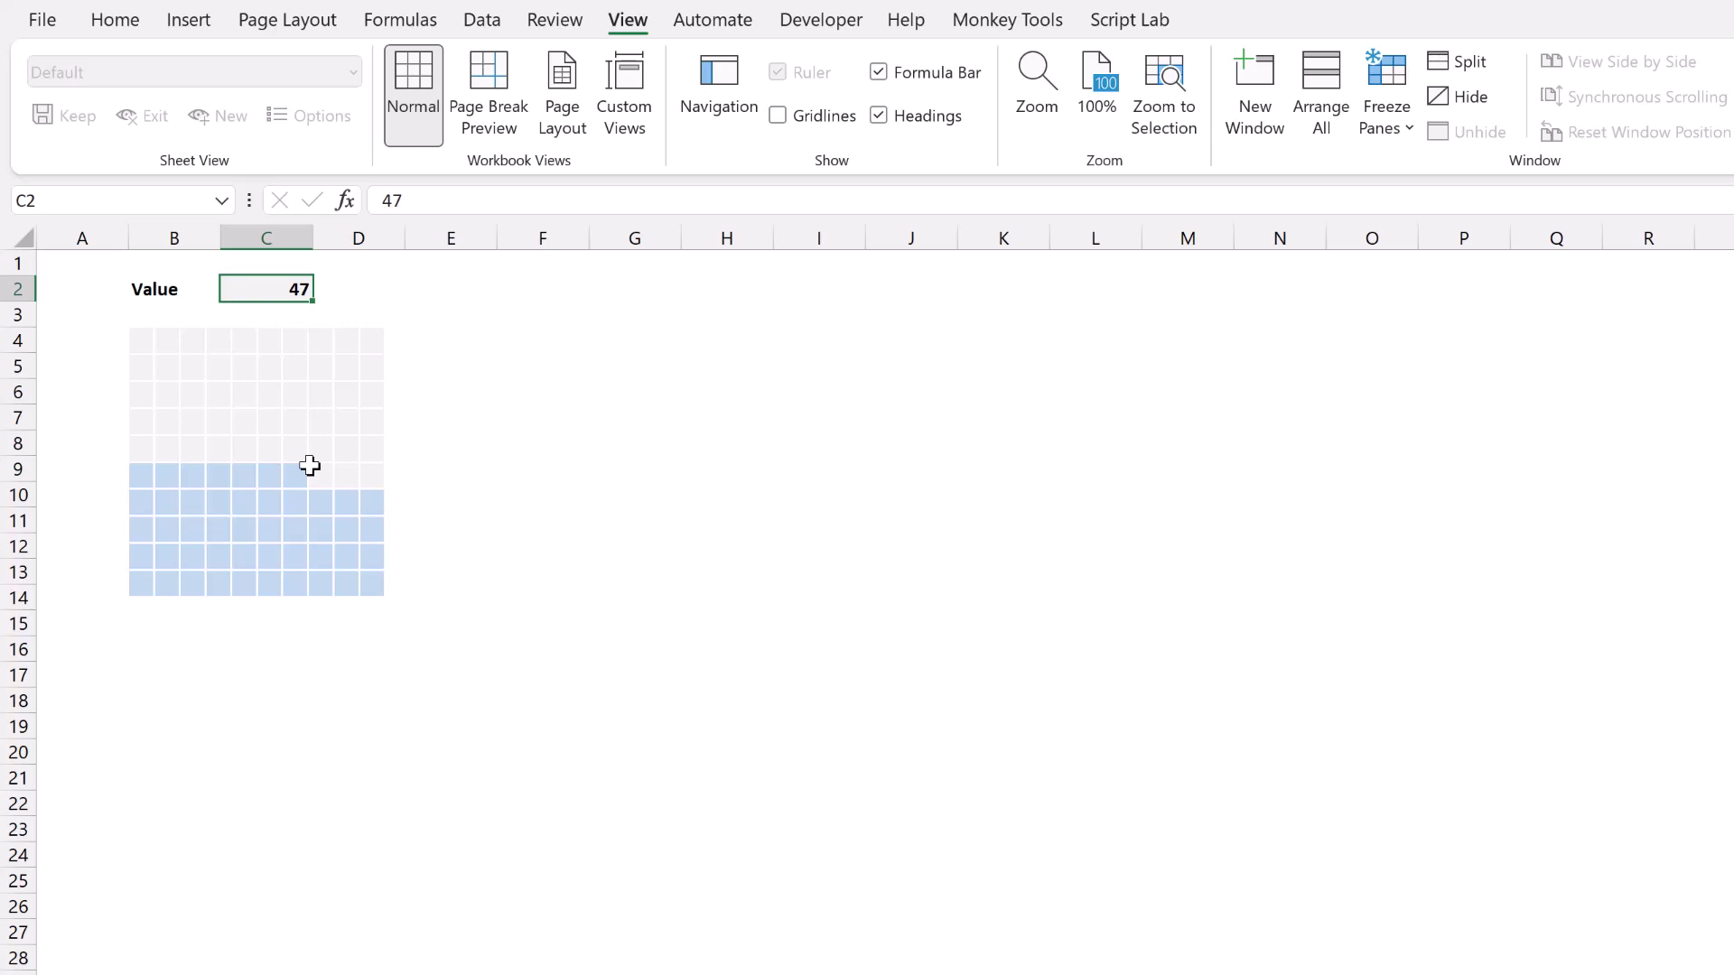
pyautogui.click(197, 25)
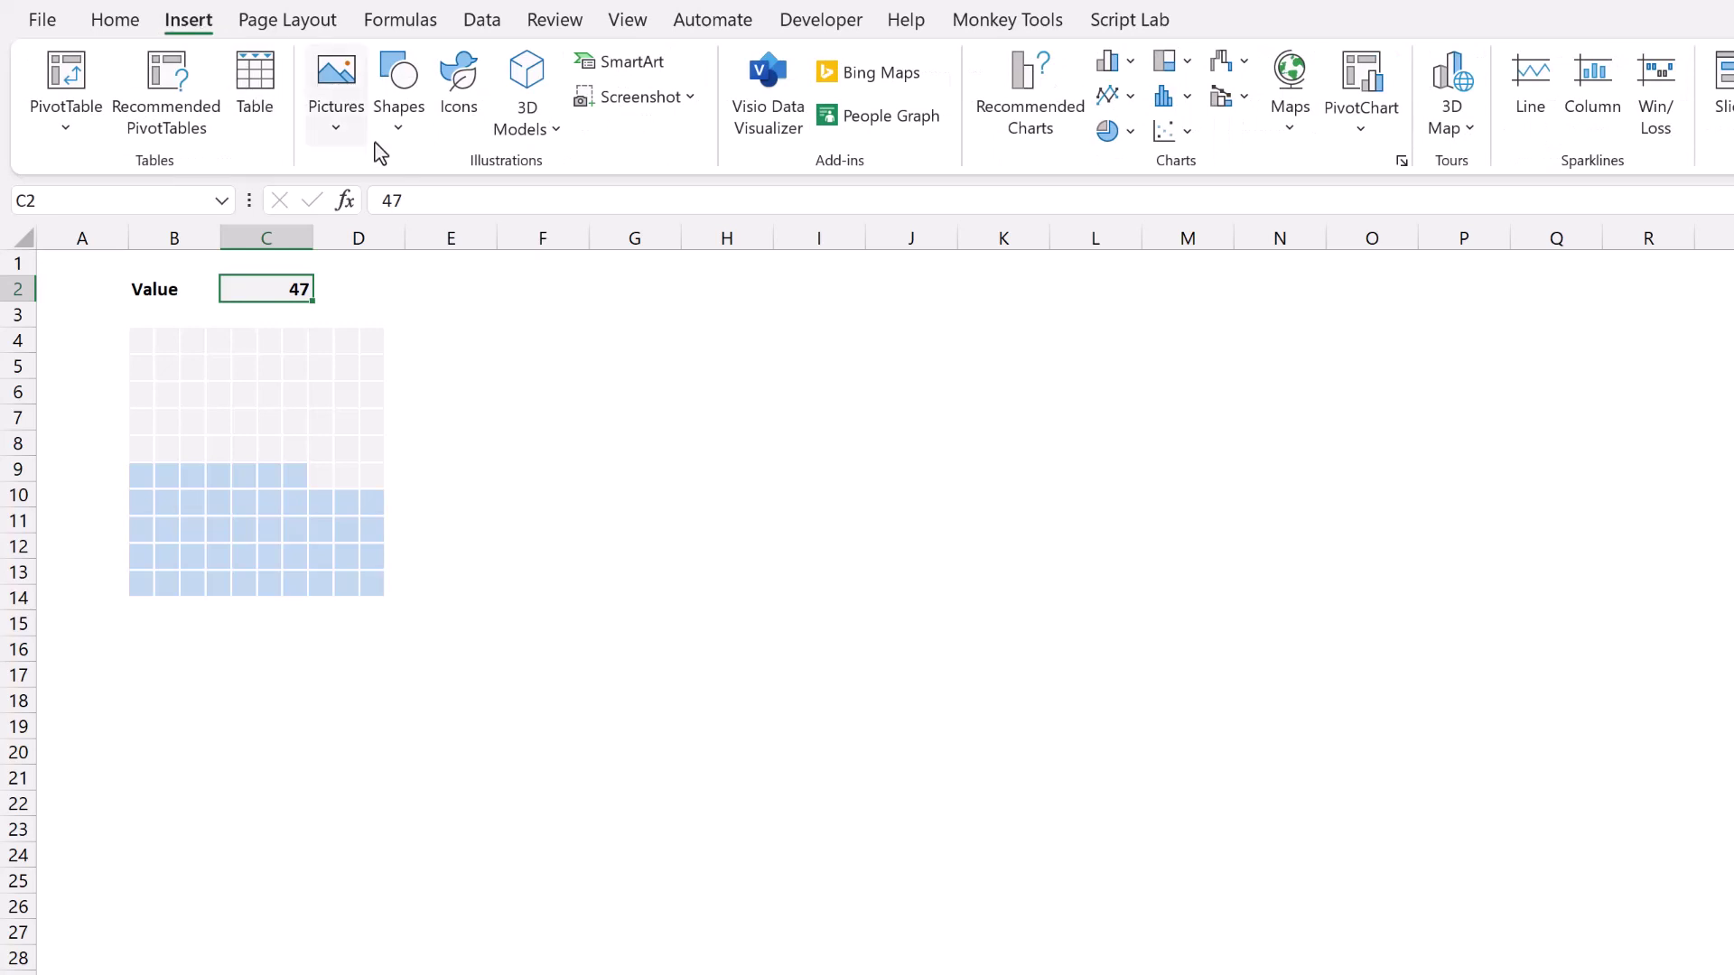
# Step: Draw a text box over the waffle chart and link it to cell C2
pyautogui.click(402, 131)
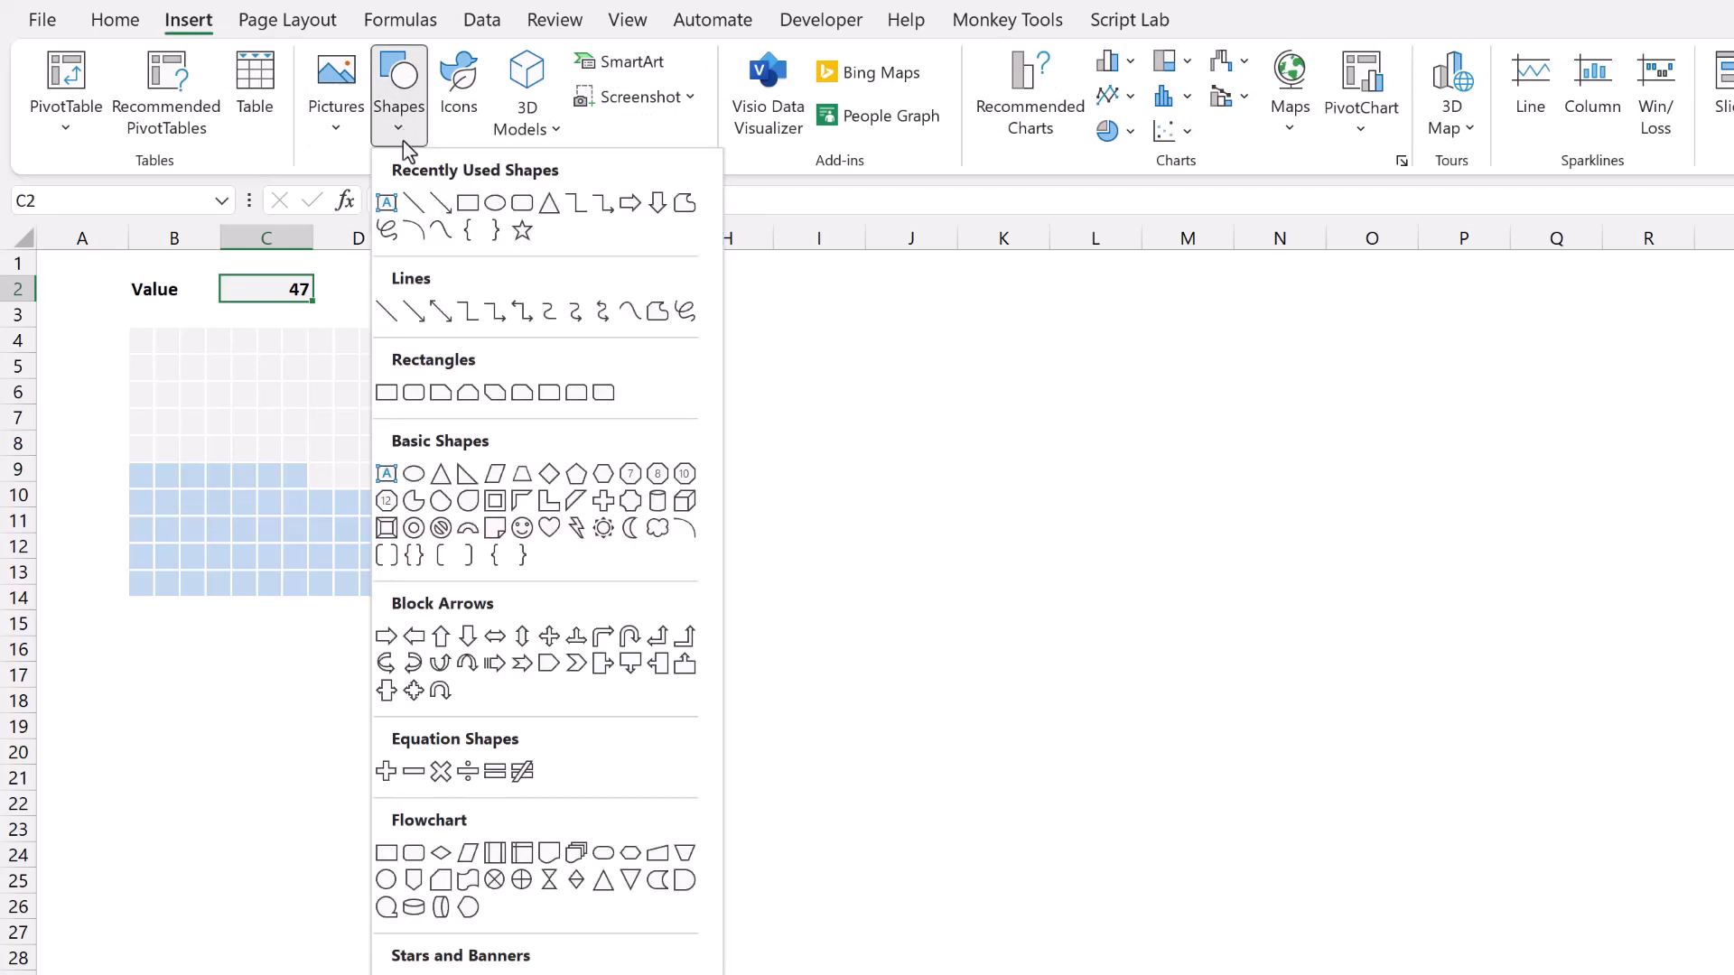
pyautogui.click(386, 208)
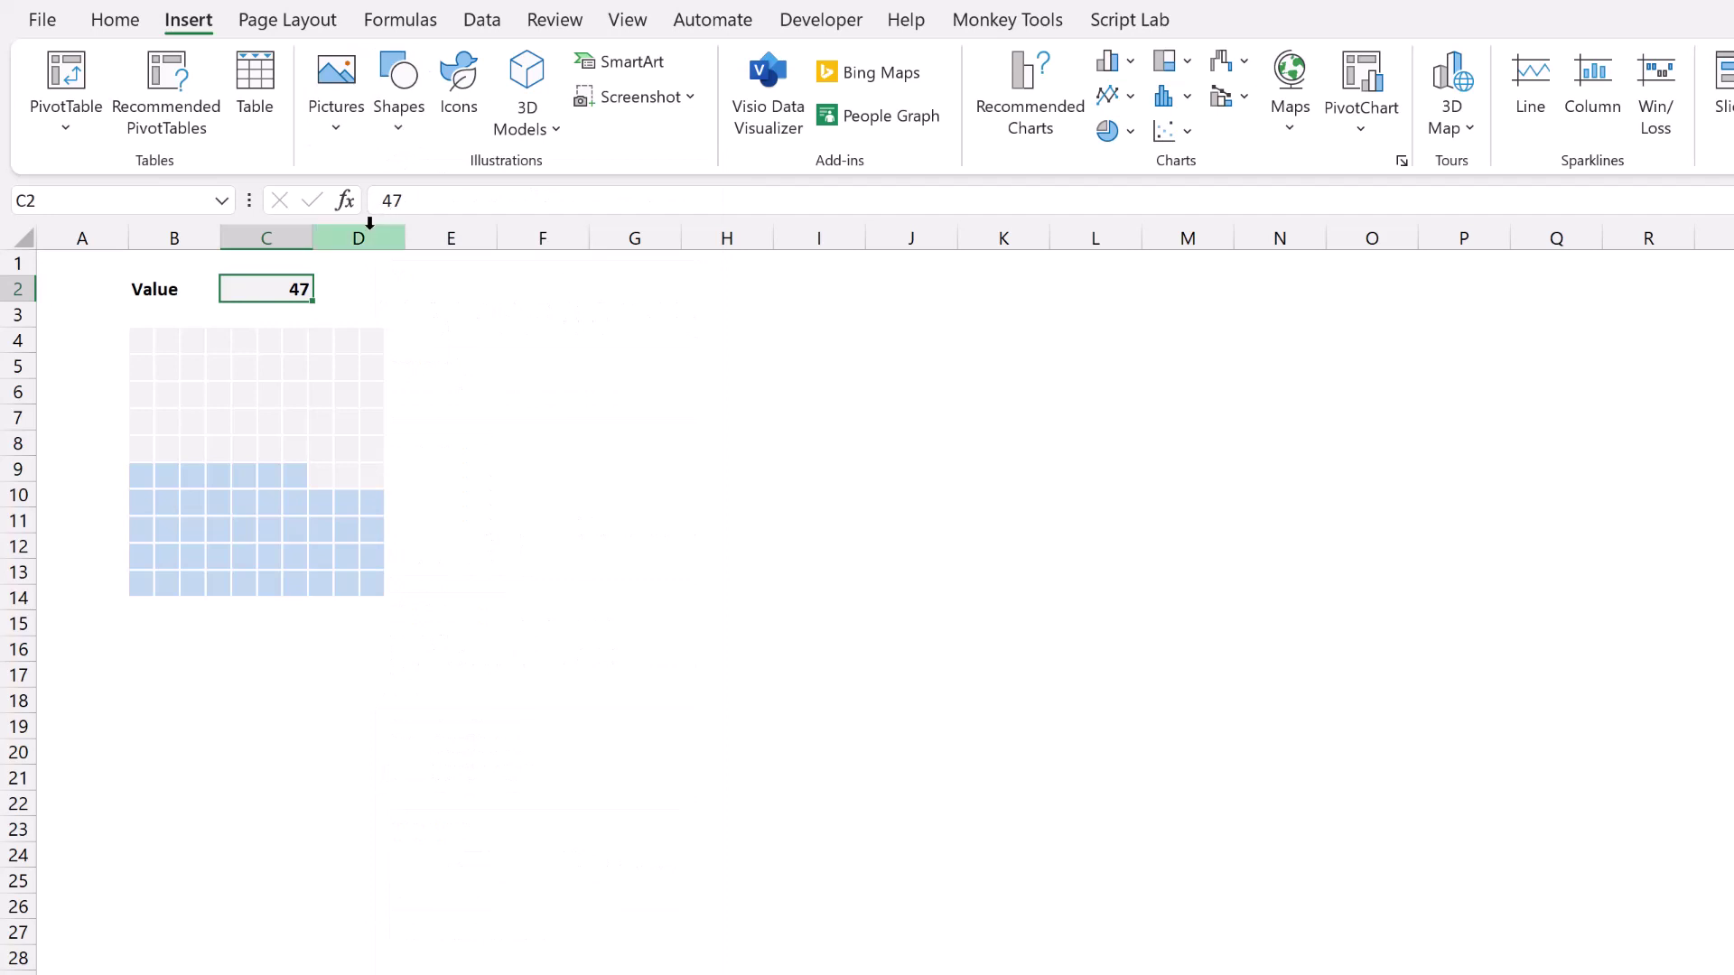
pyautogui.moveTo(150, 346); pyautogui.dragTo(359, 417)
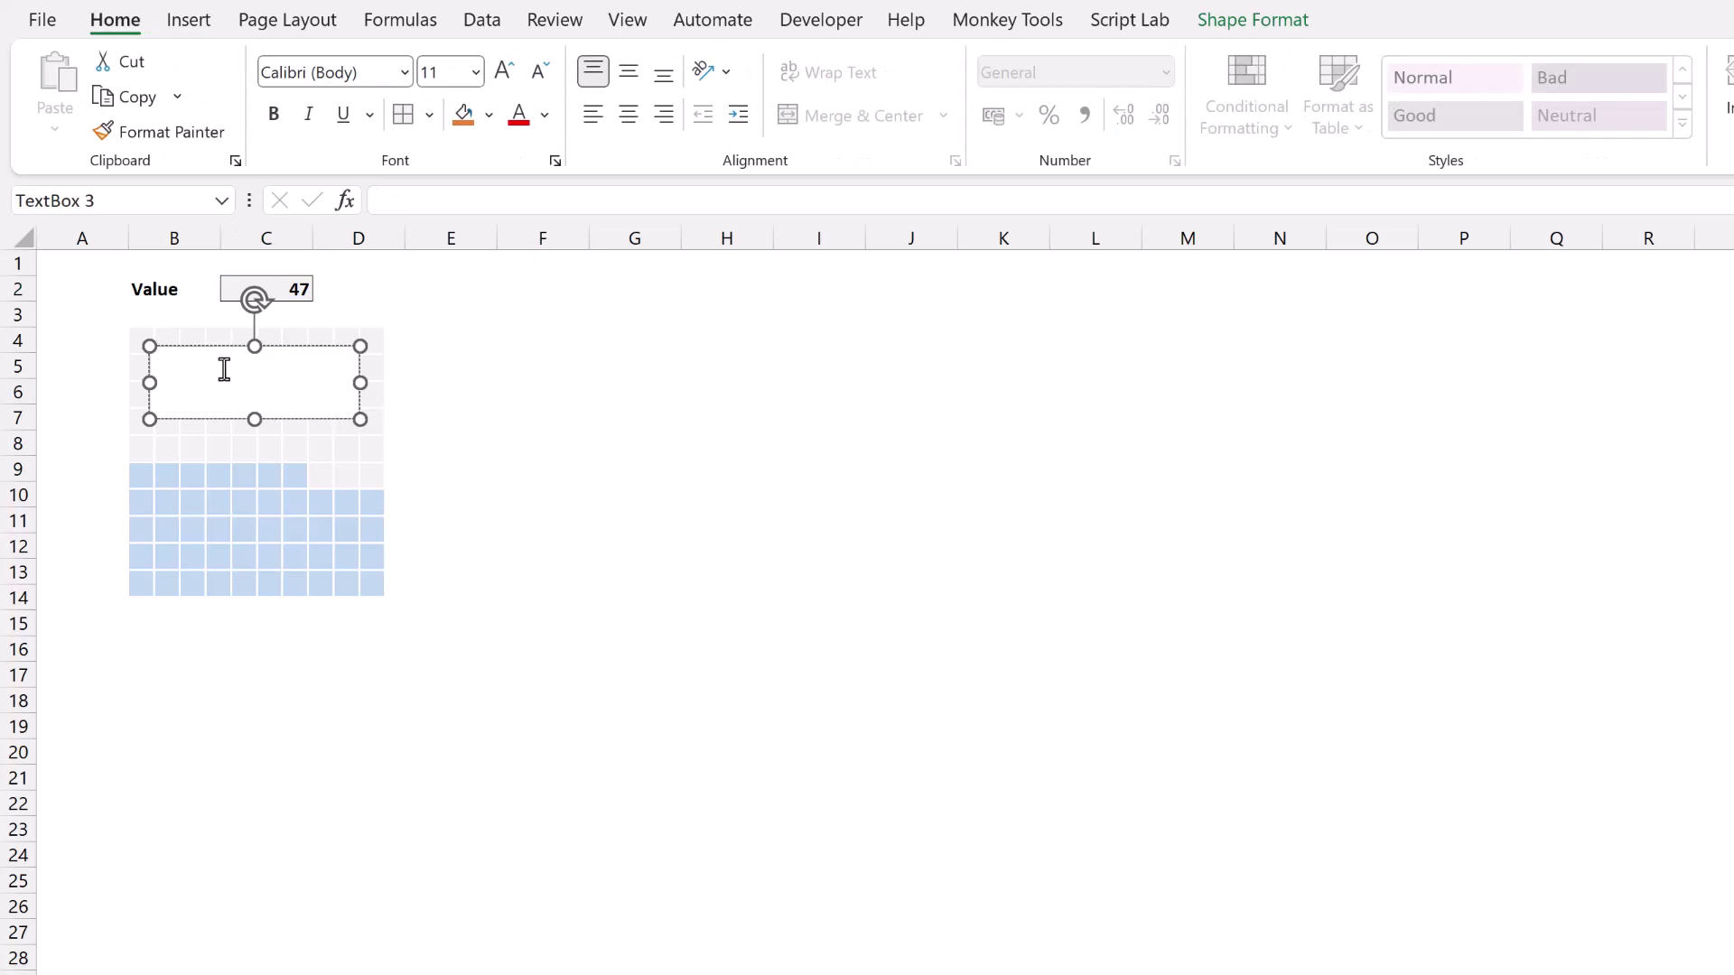
pyautogui.click(290, 348)
pyautogui.click(386, 203)
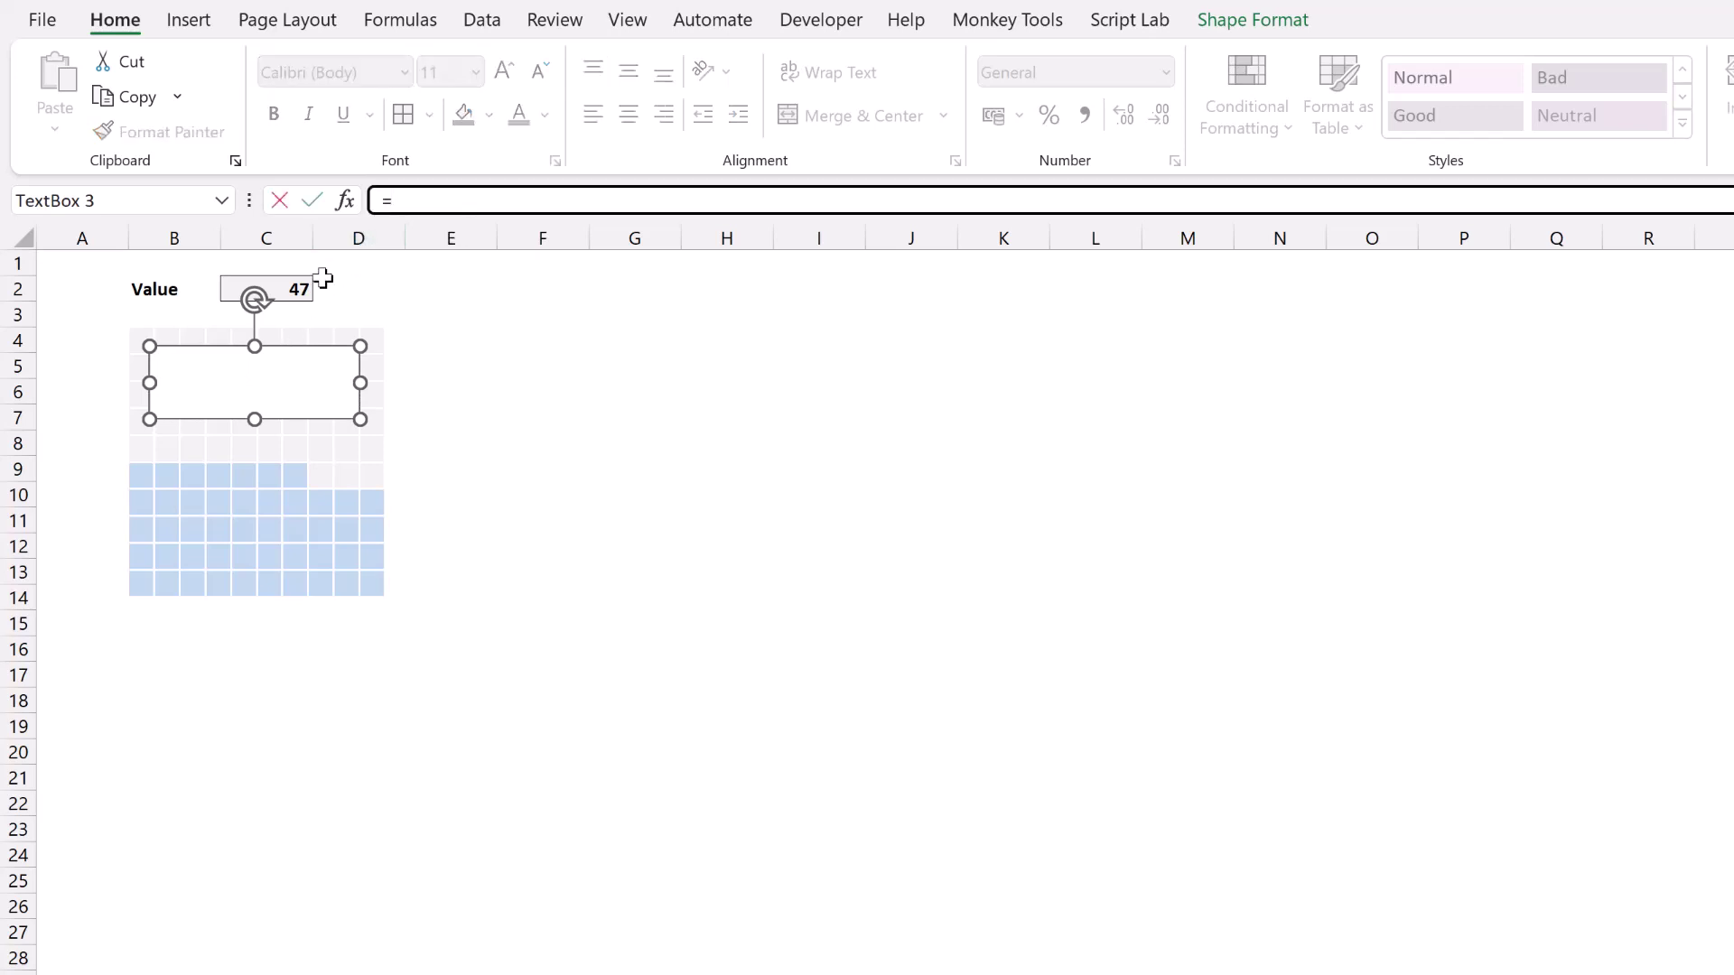
pyautogui.click(299, 285)
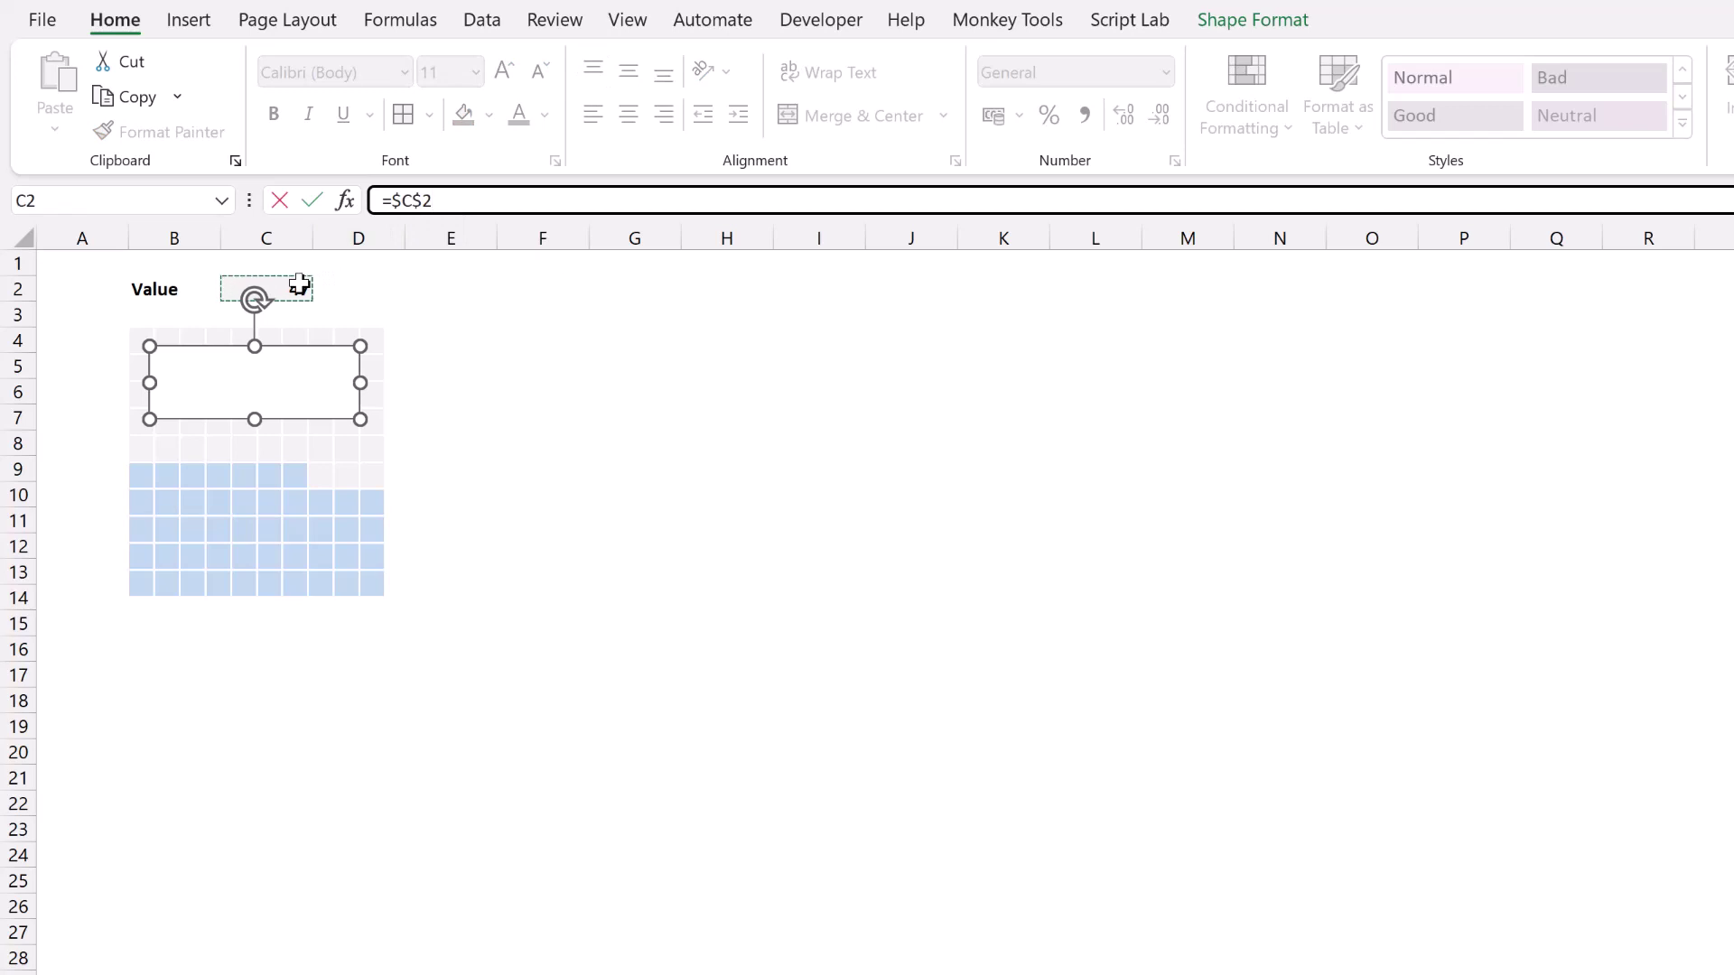
pyautogui.press('Return')
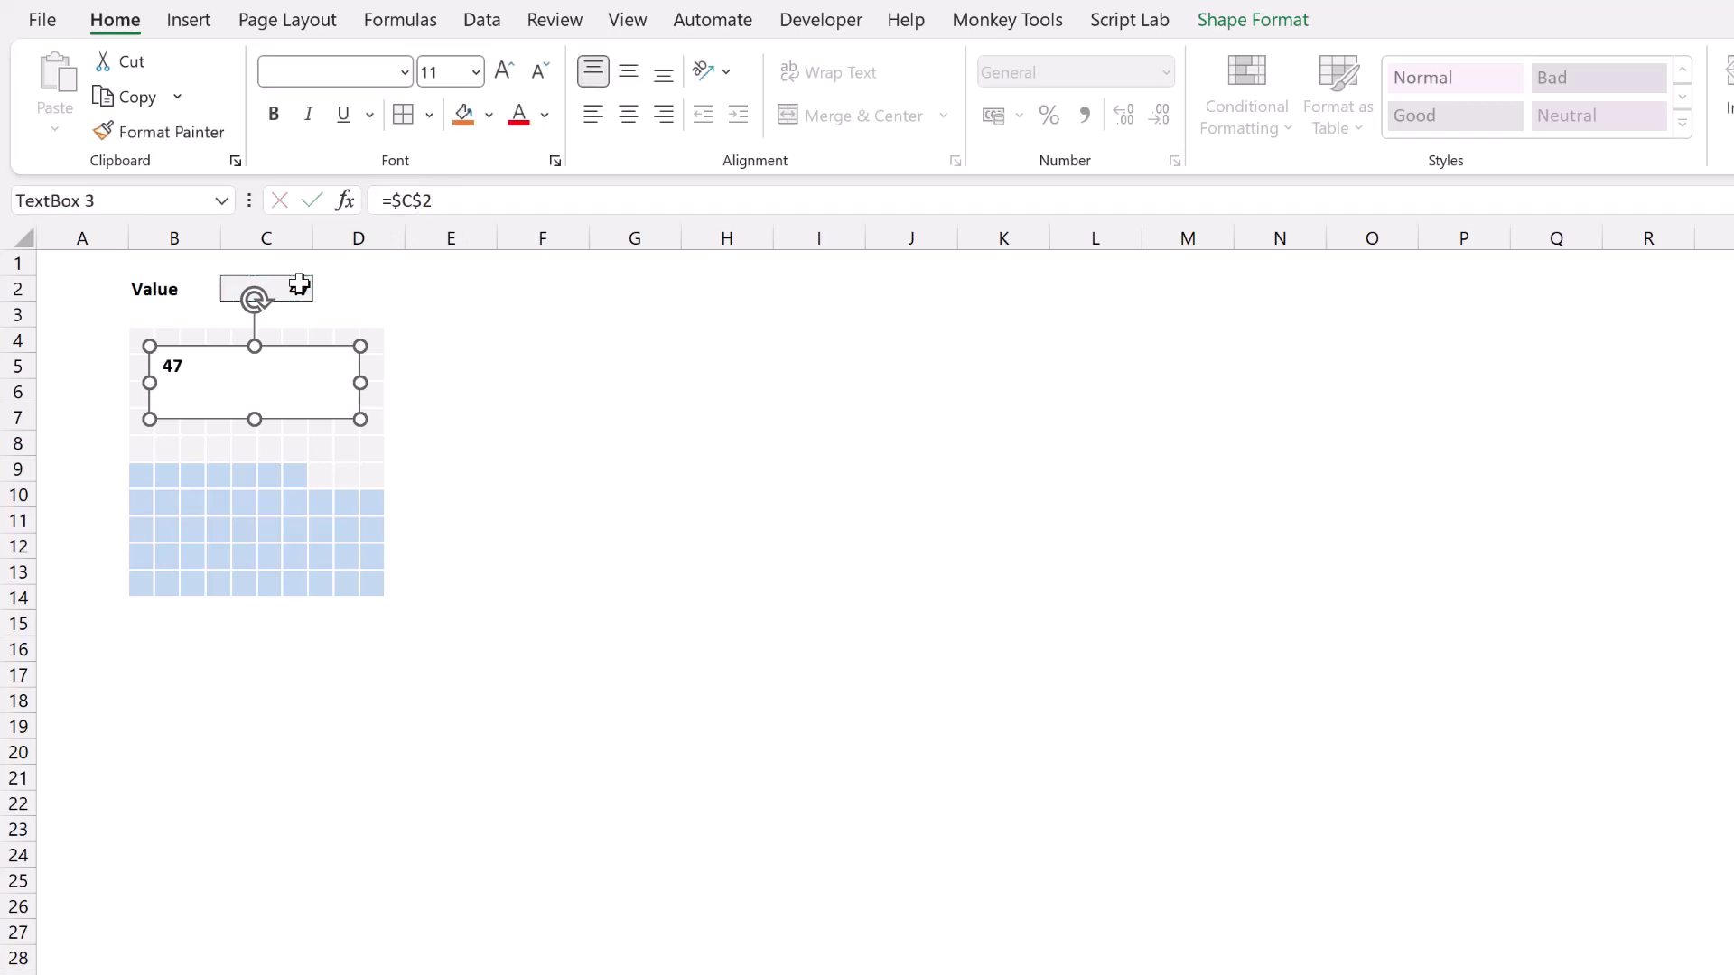
# Step: Enter 36 in C2 so the text box and chart show 36
pyautogui.click(299, 287)
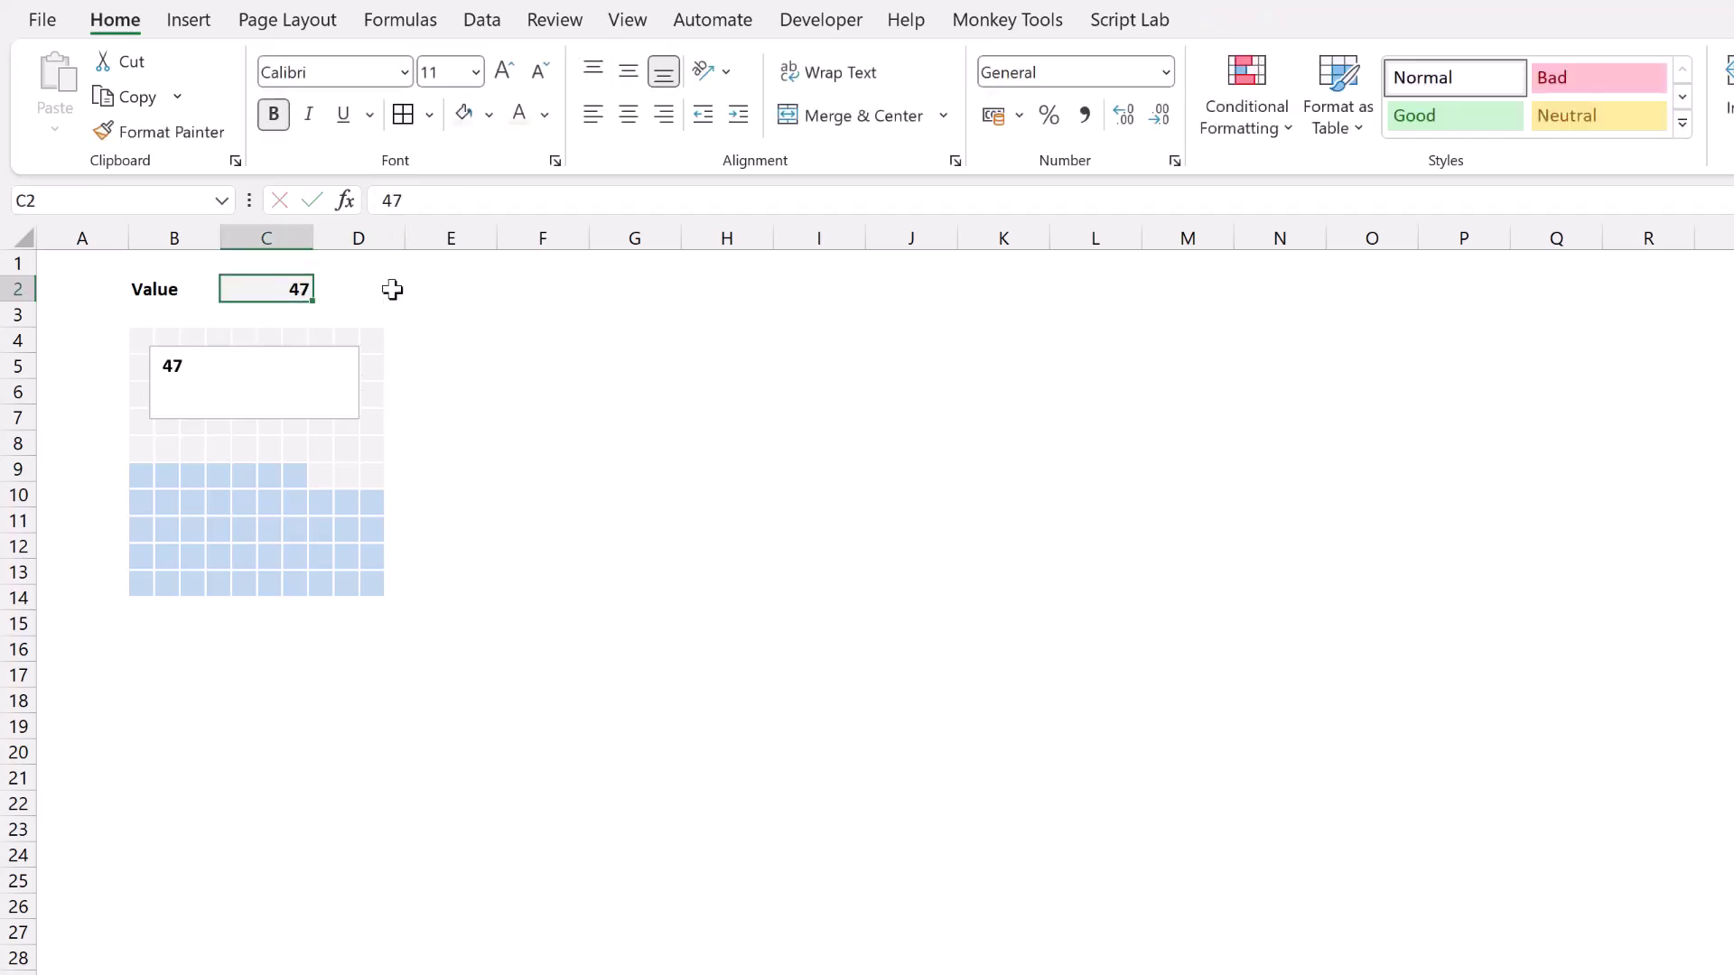
pyautogui.write('36')
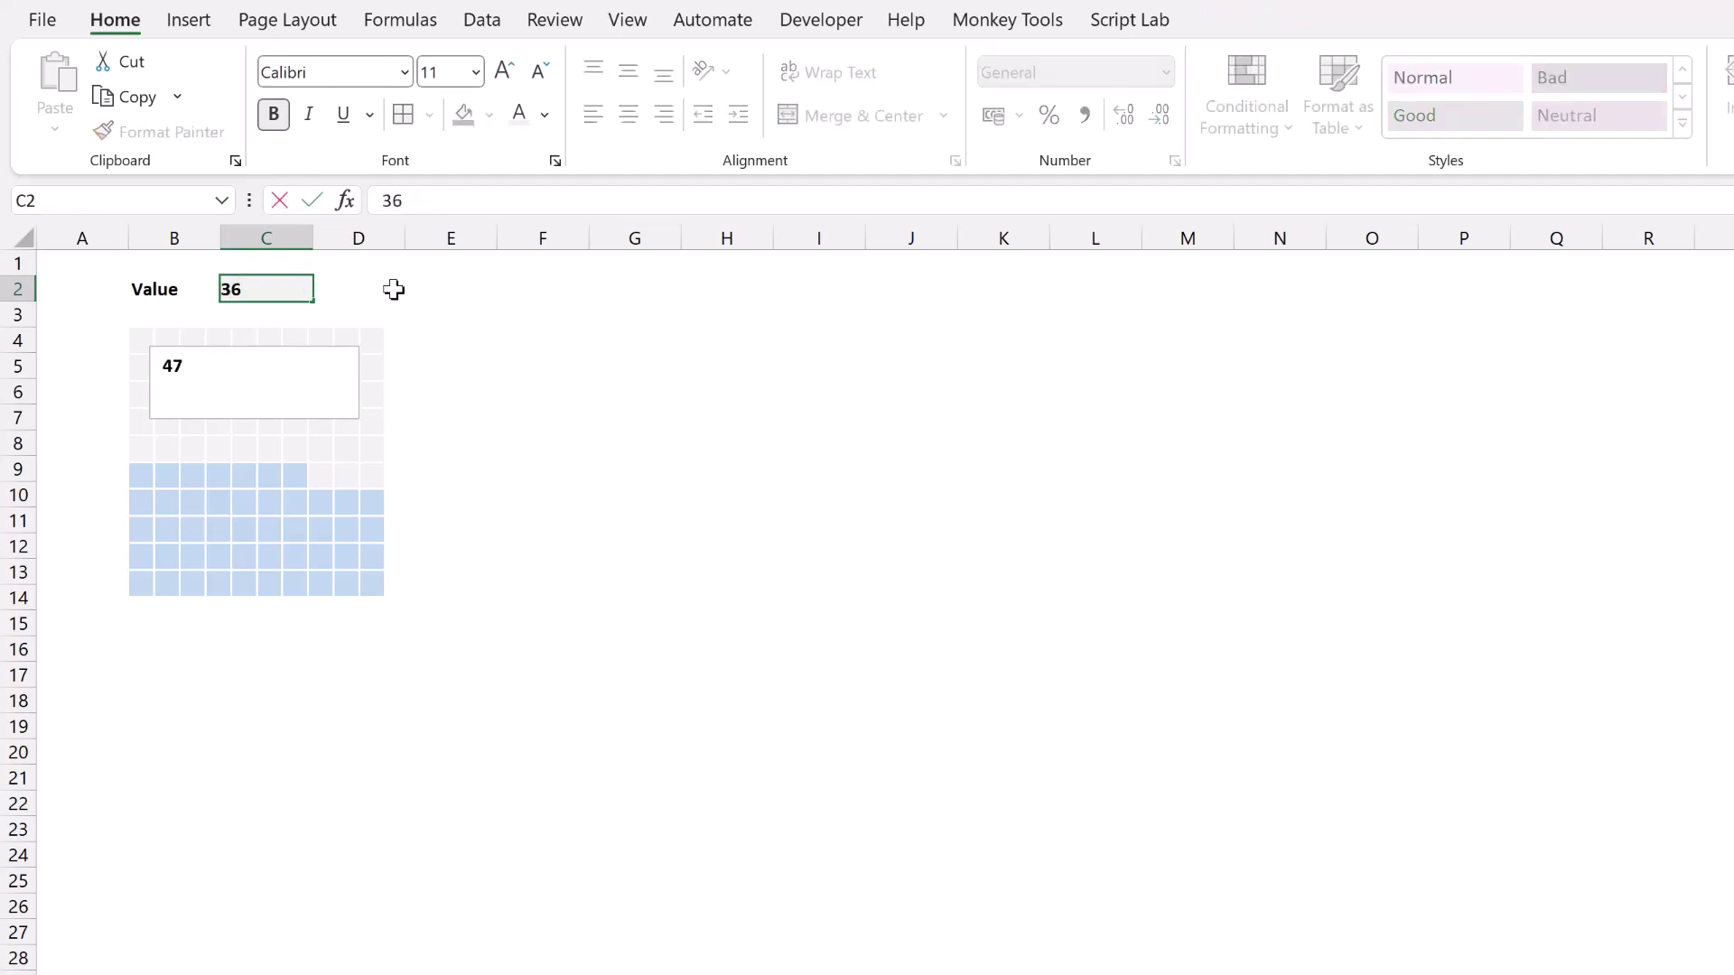
pyautogui.press('Return')
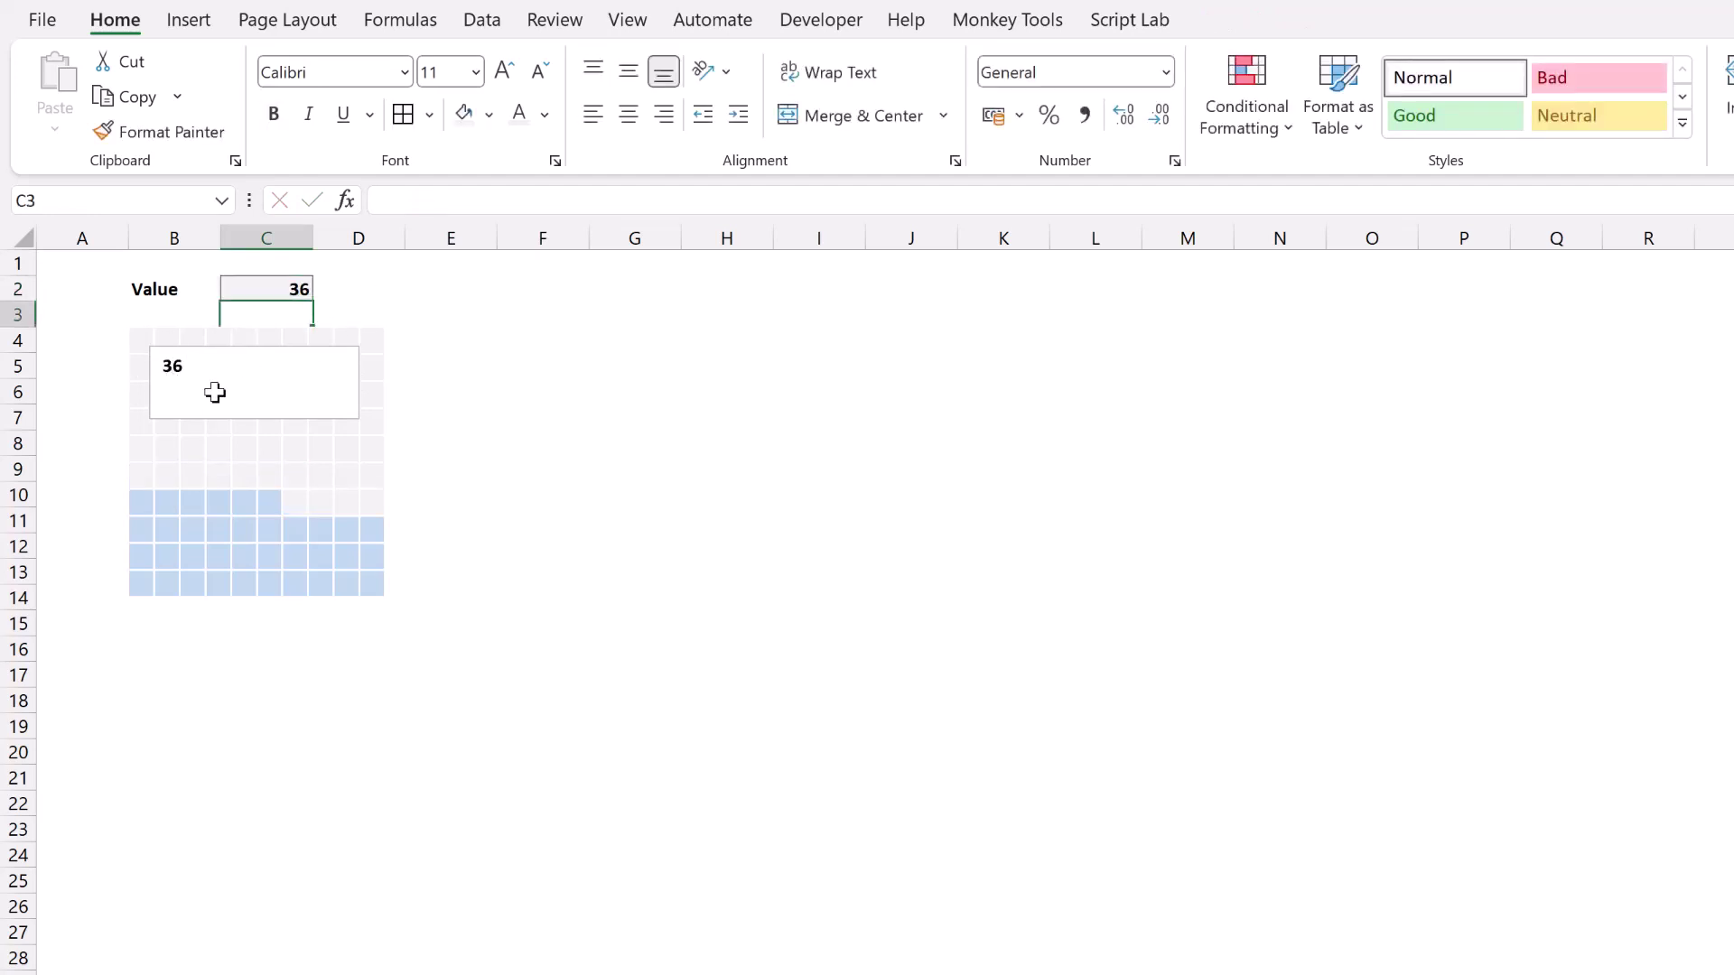
# Step: Give the linked text box no fill and make its number dark blue
pyautogui.click(289, 416)
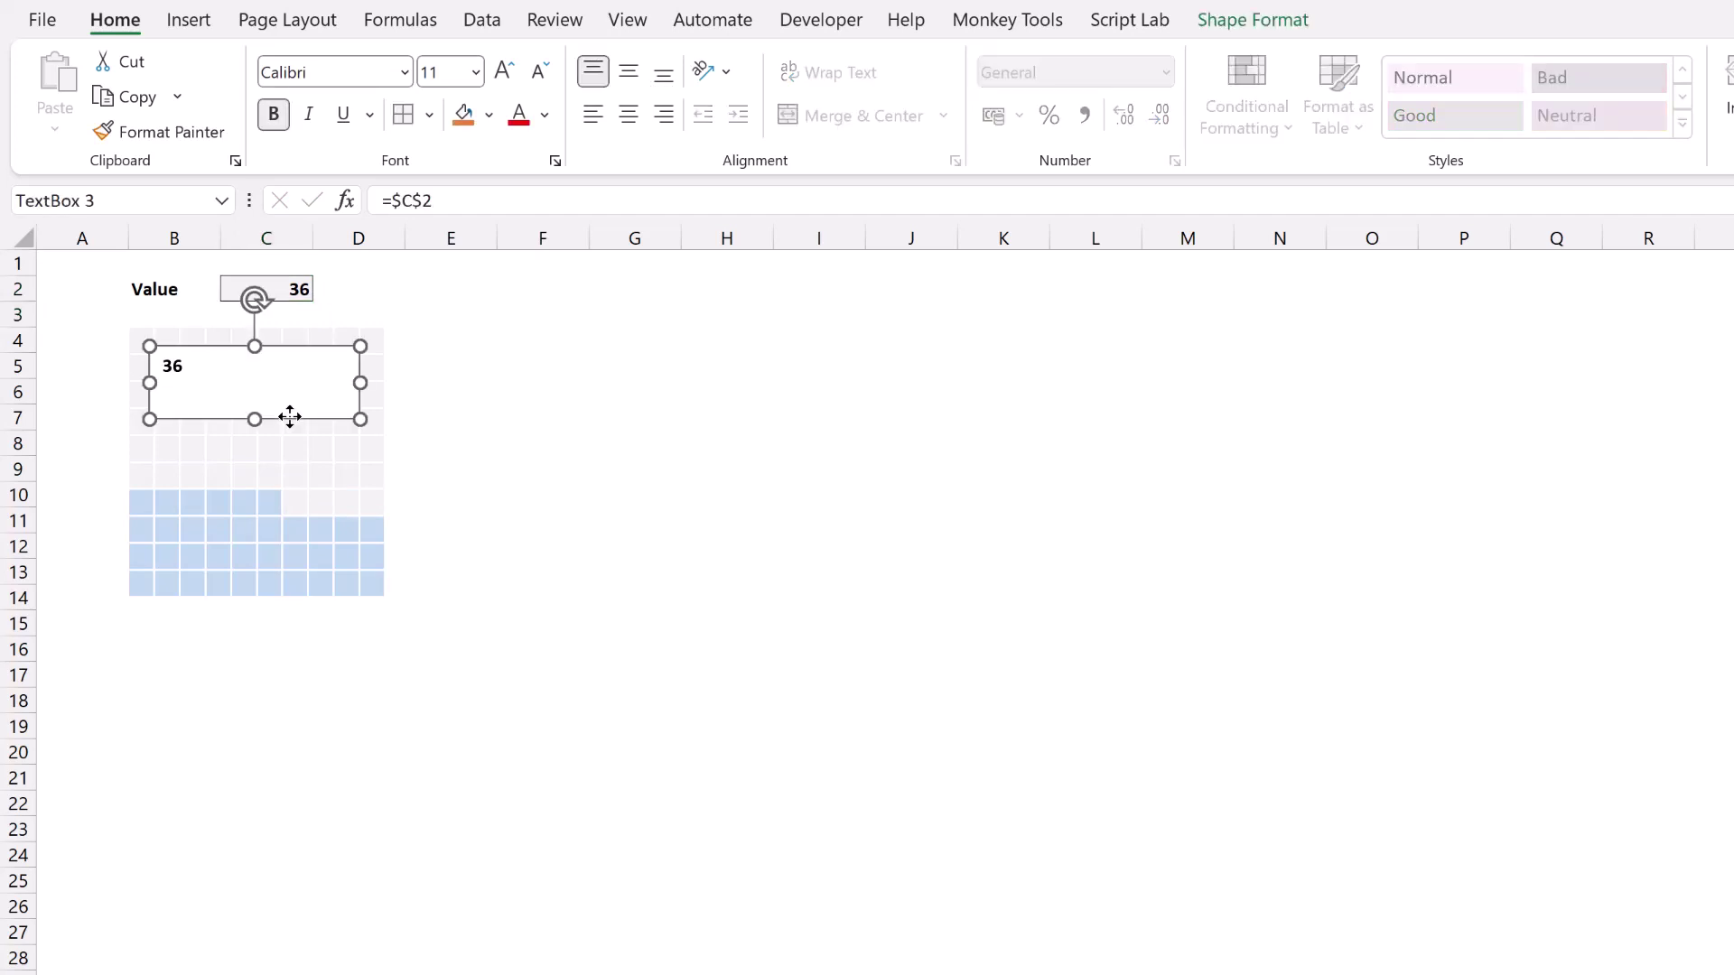
pyautogui.click(488, 116)
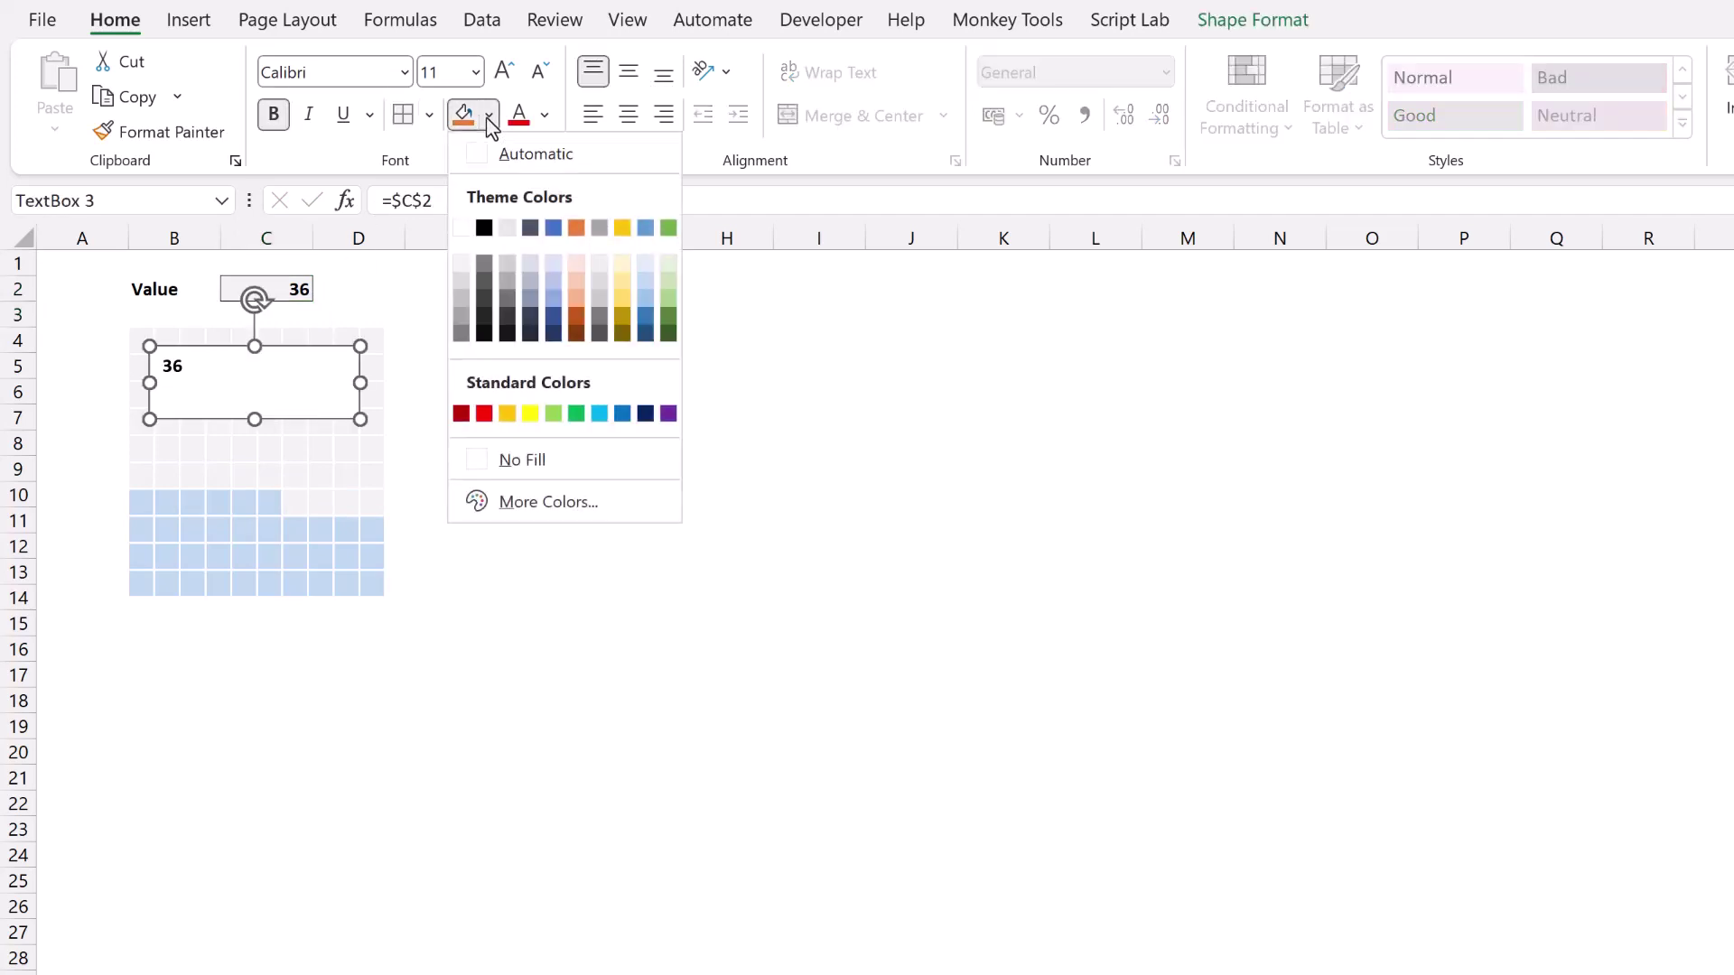
pyautogui.click(528, 461)
pyautogui.click(545, 115)
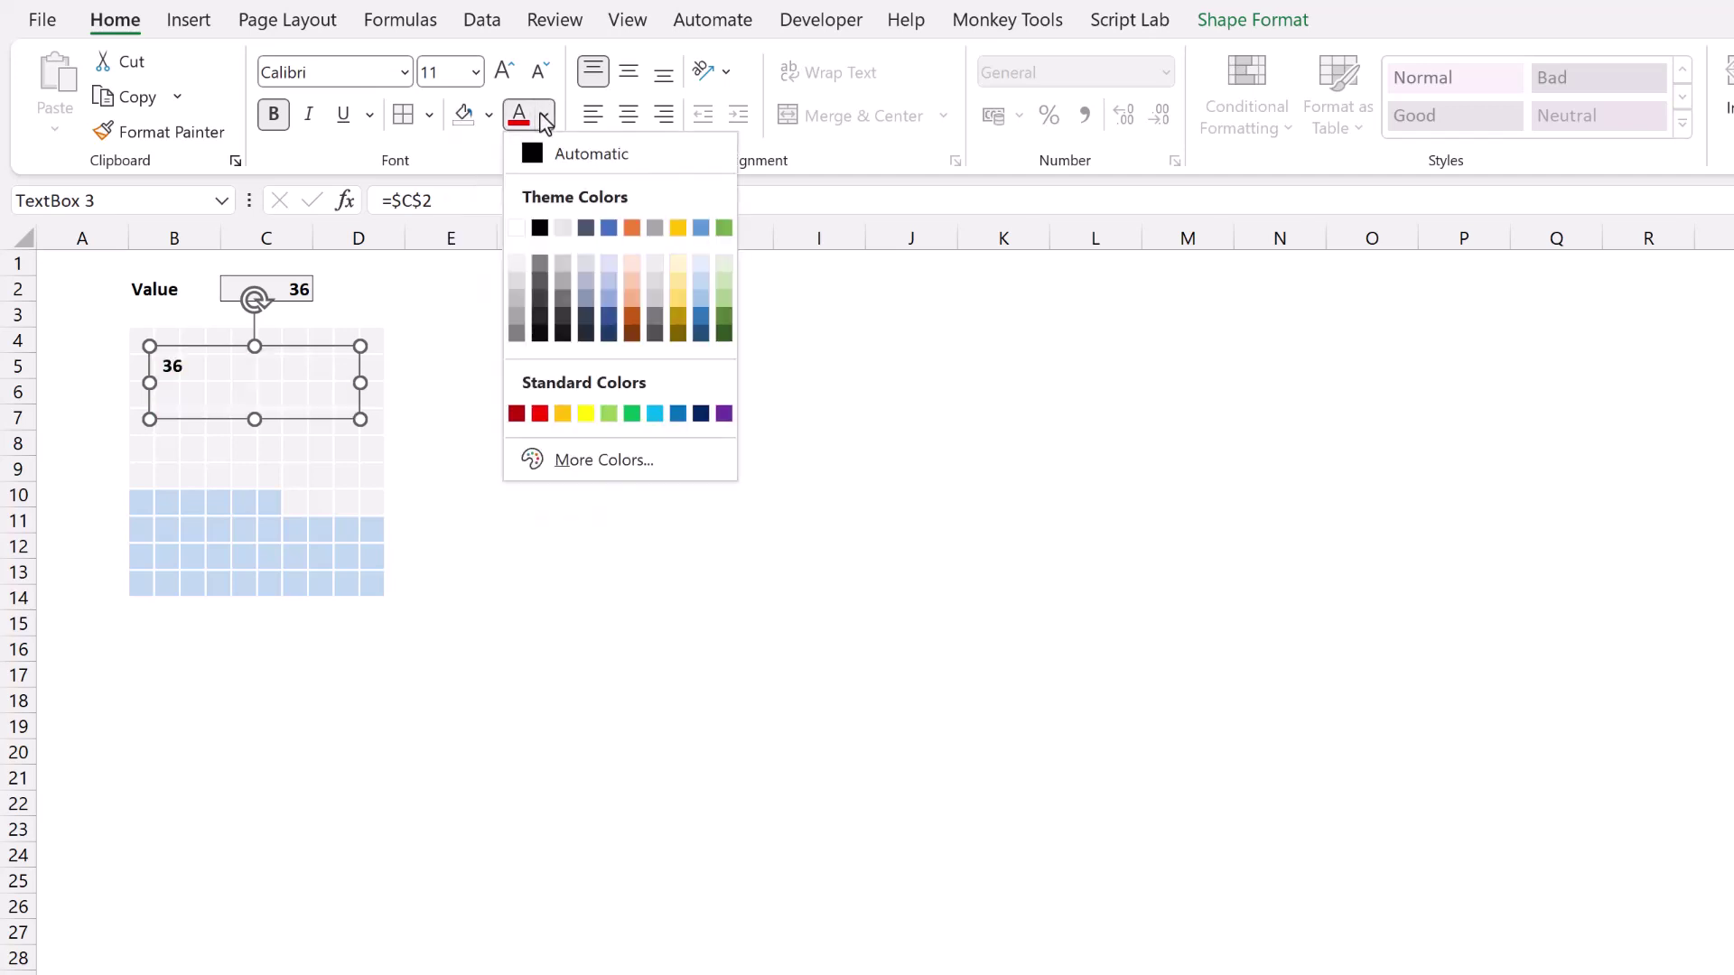
pyautogui.click(700, 334)
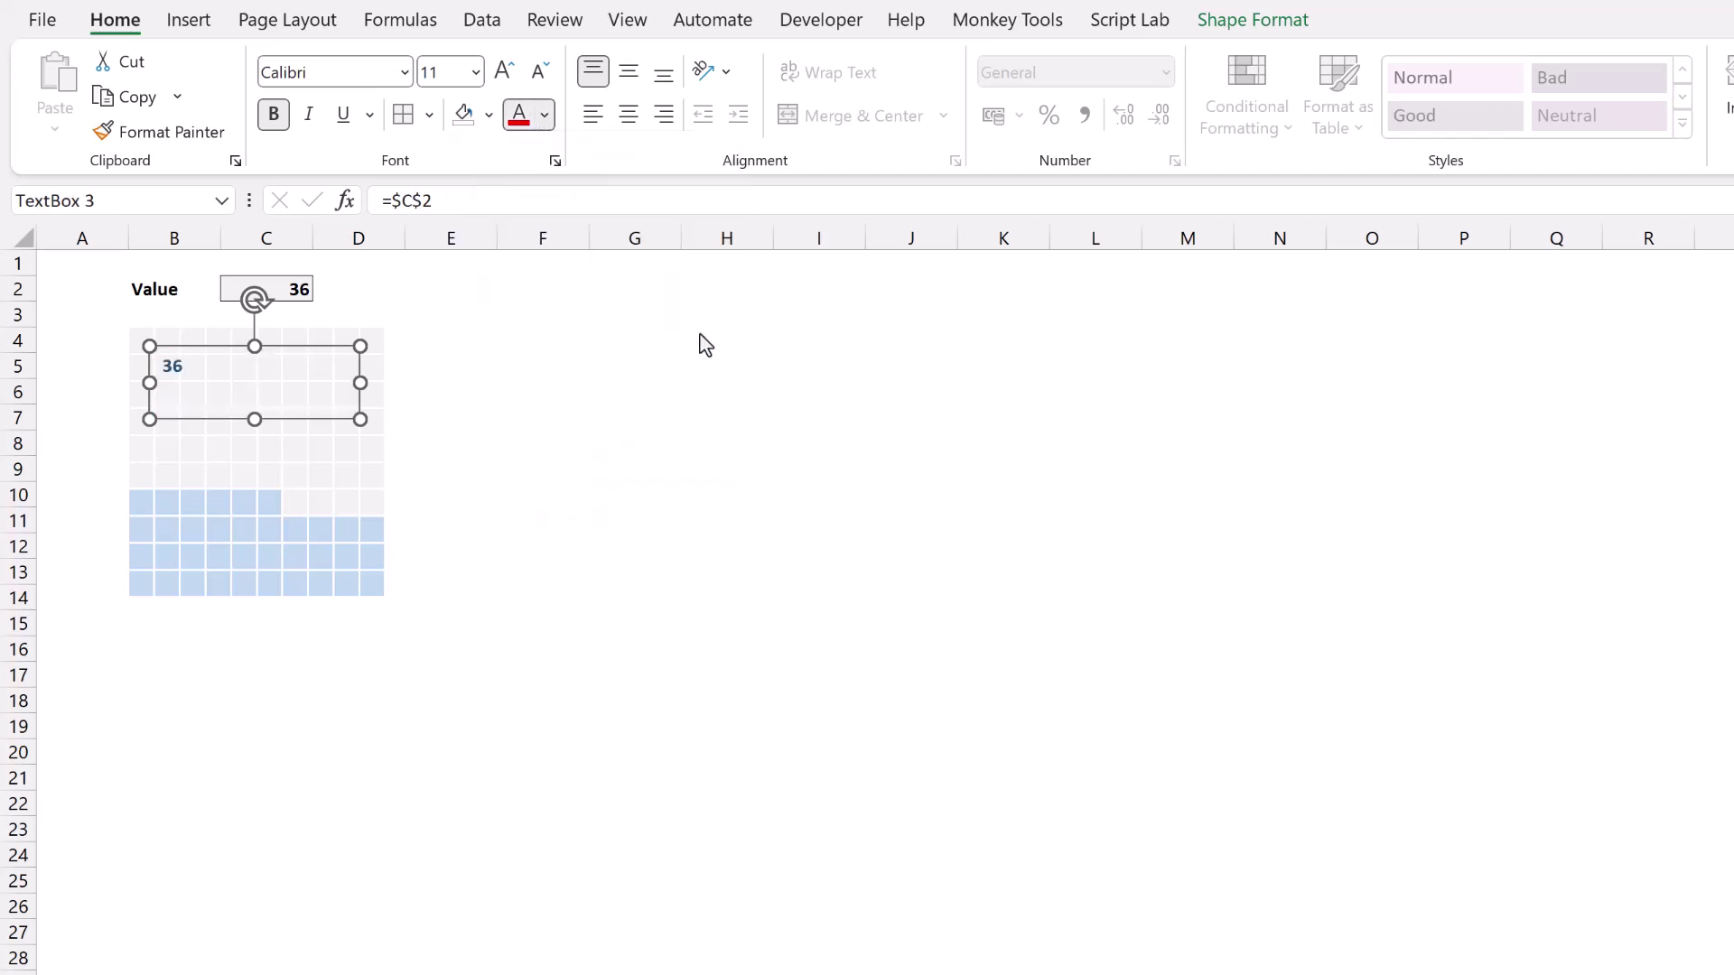
# Step: Enlarge the number to 28 pt and centre it horizontally in the box
pyautogui.click(504, 81)
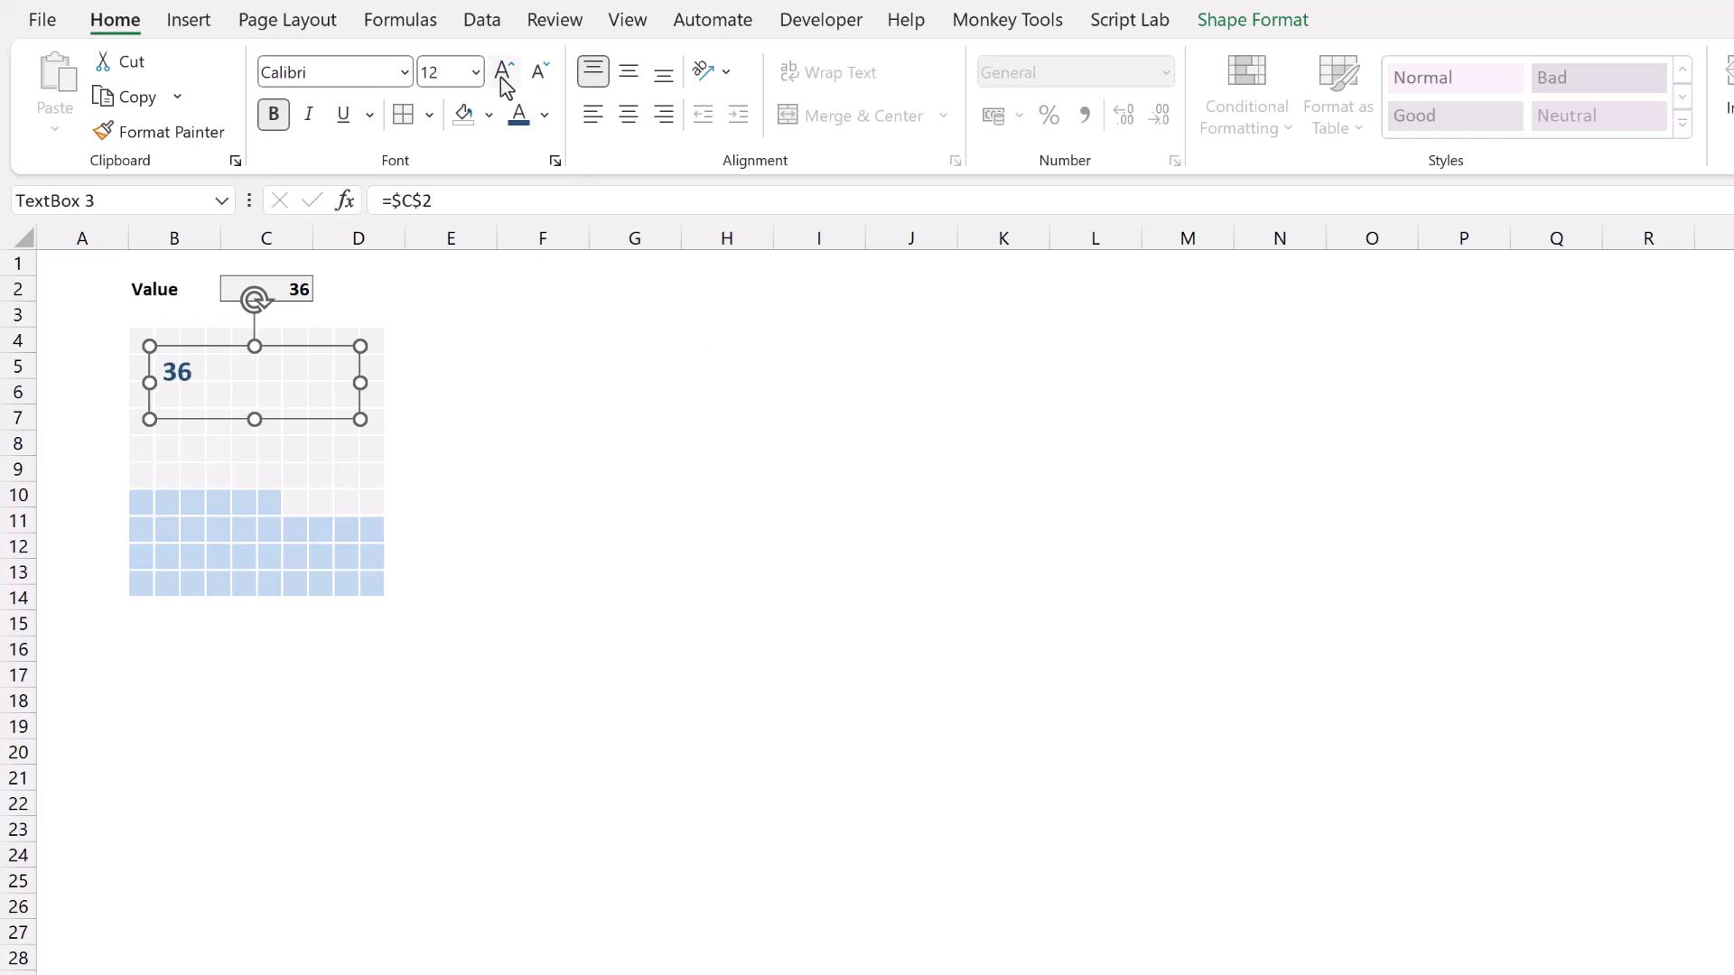
pyautogui.click(503, 81)
pyautogui.click(503, 82)
pyautogui.click(504, 81)
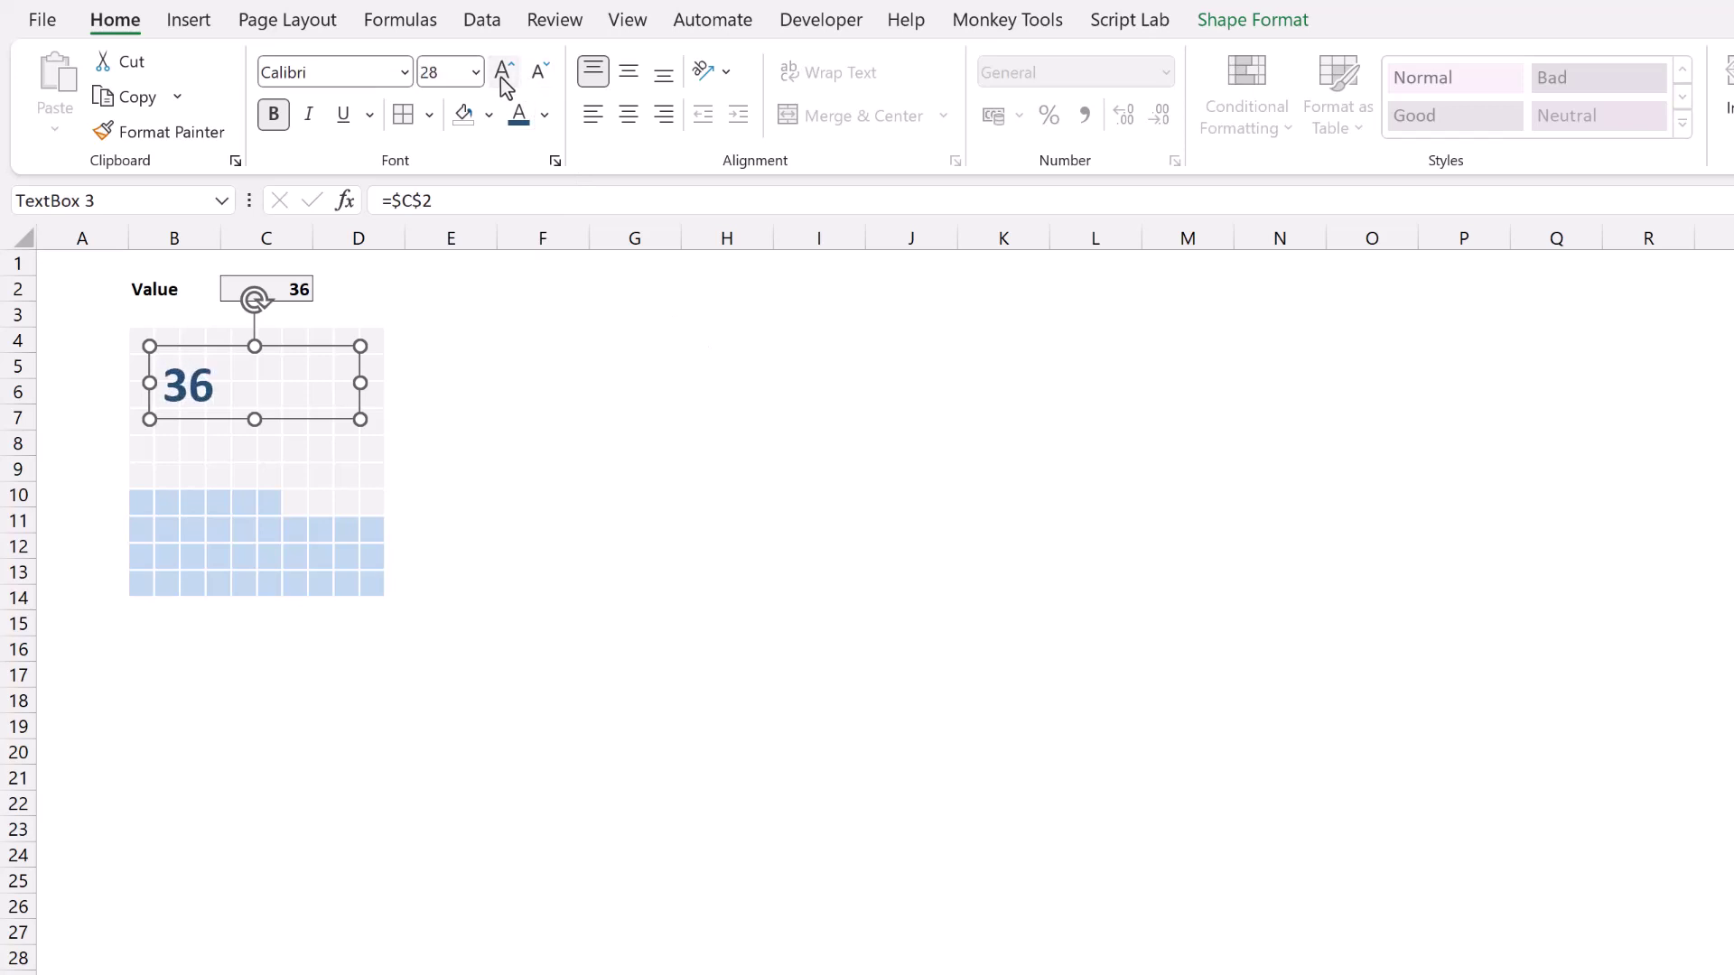
pyautogui.click(626, 119)
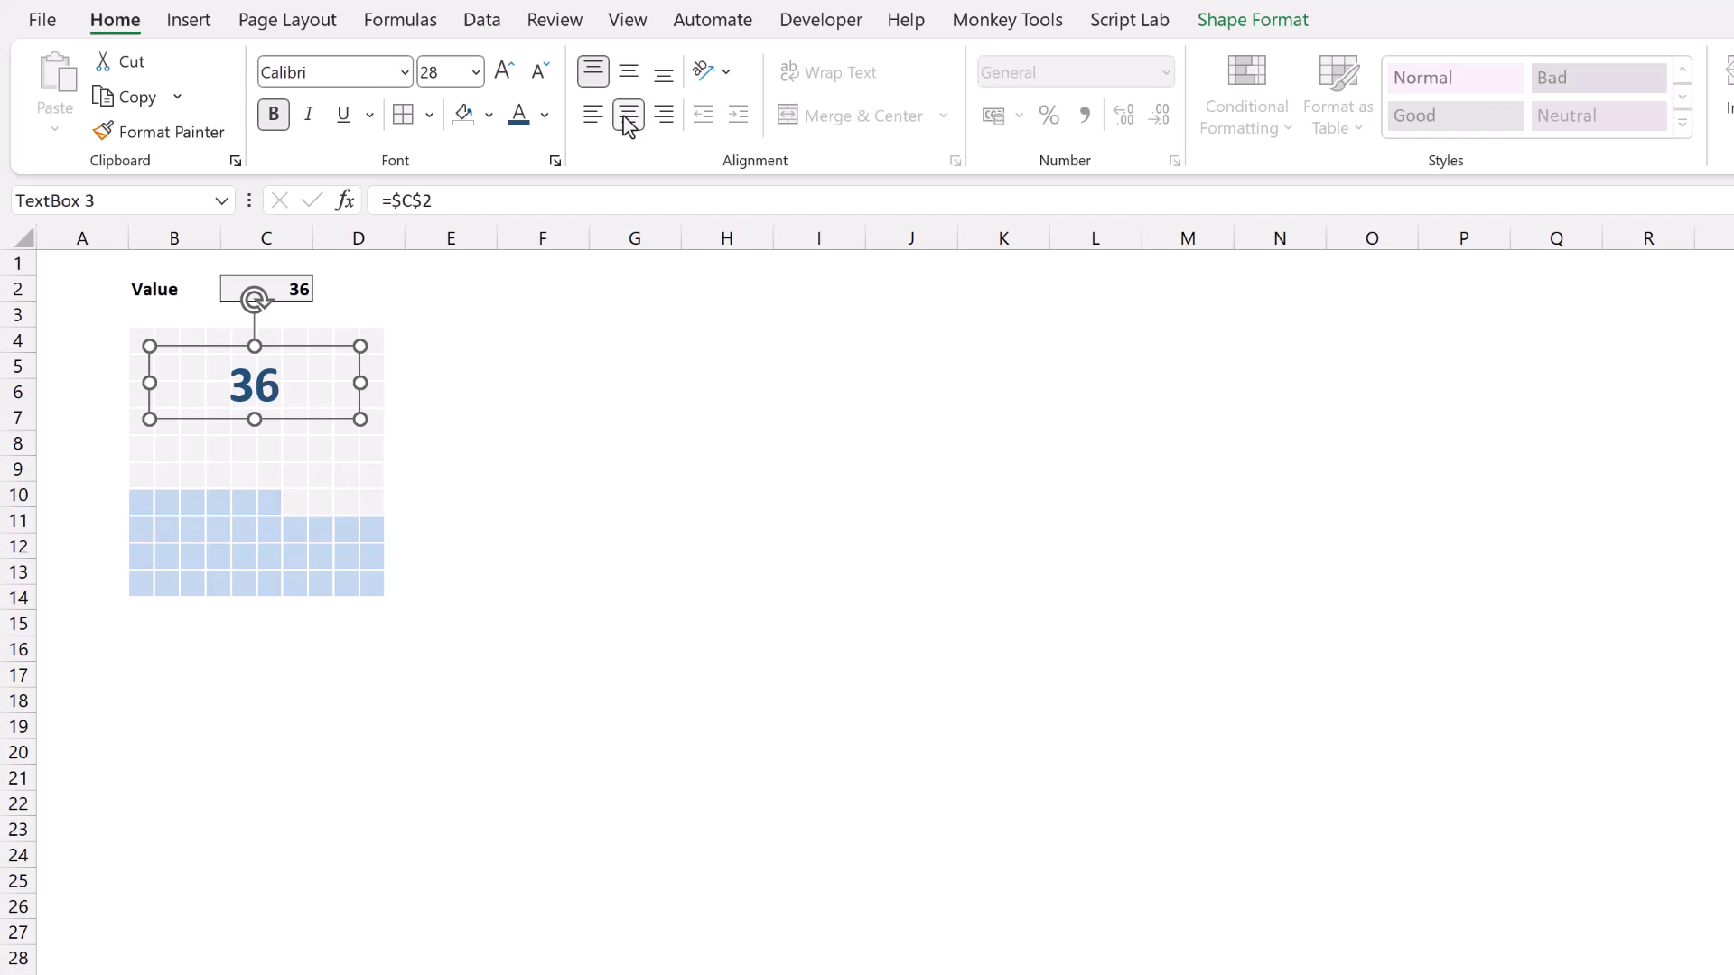
# Step: Remove the text box's outline, then select the Value cell C2
pyautogui.click(1216, 28)
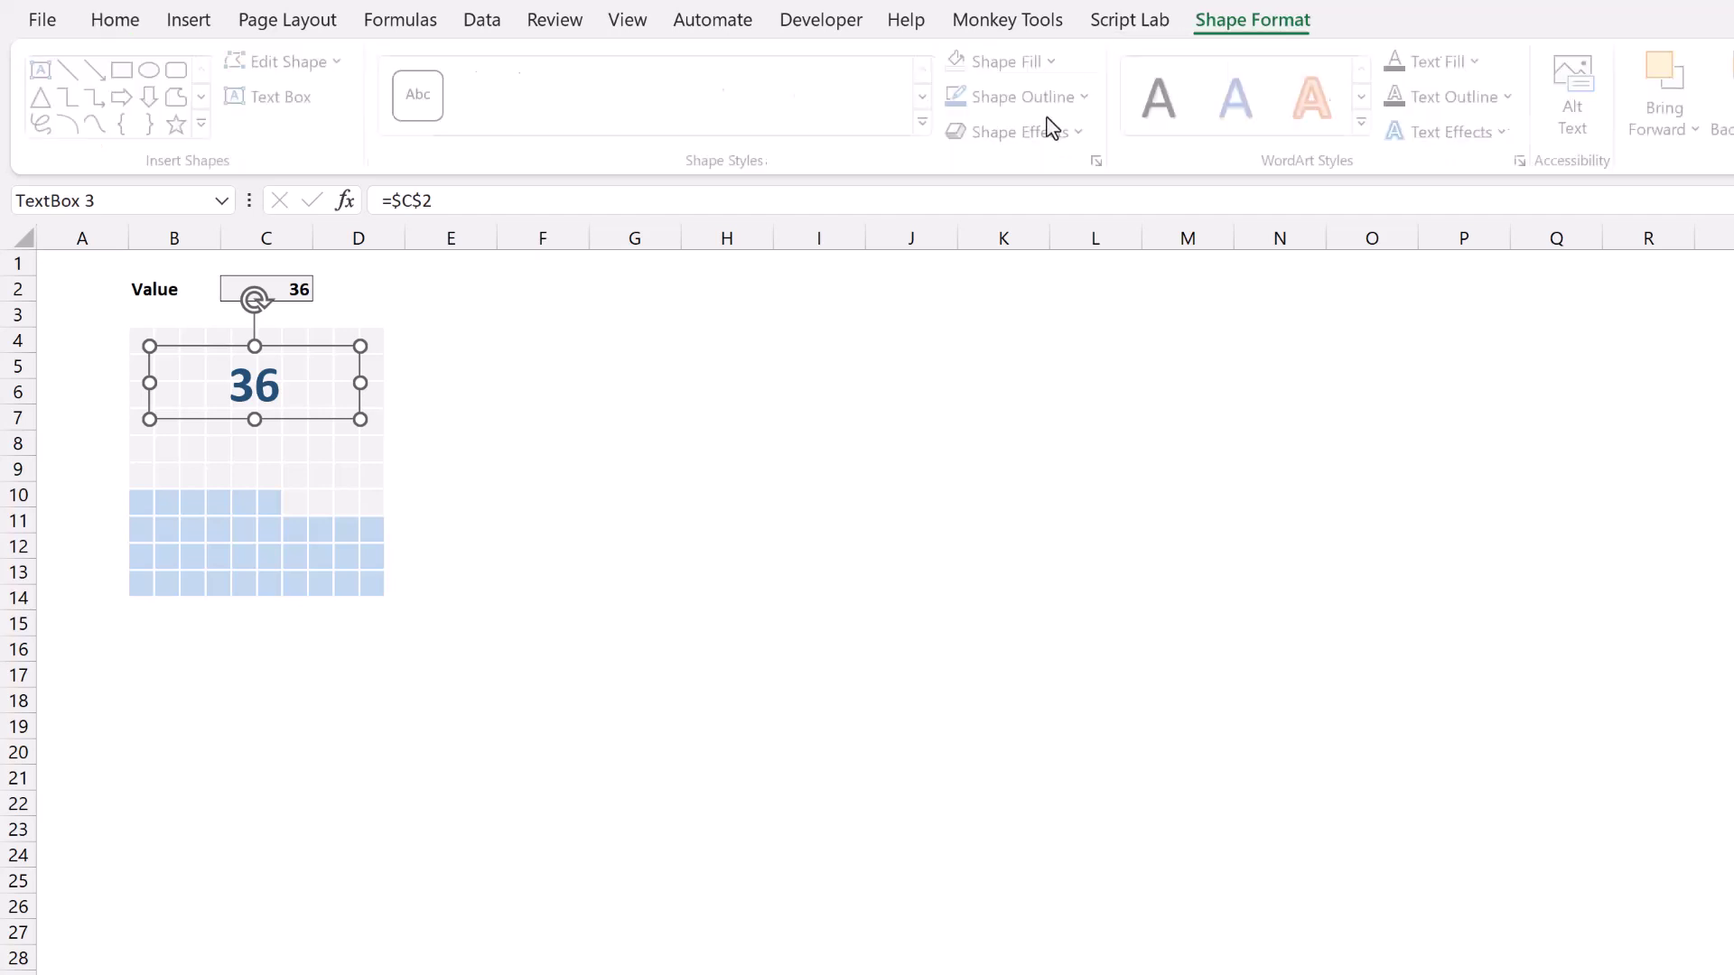
pyautogui.click(1090, 102)
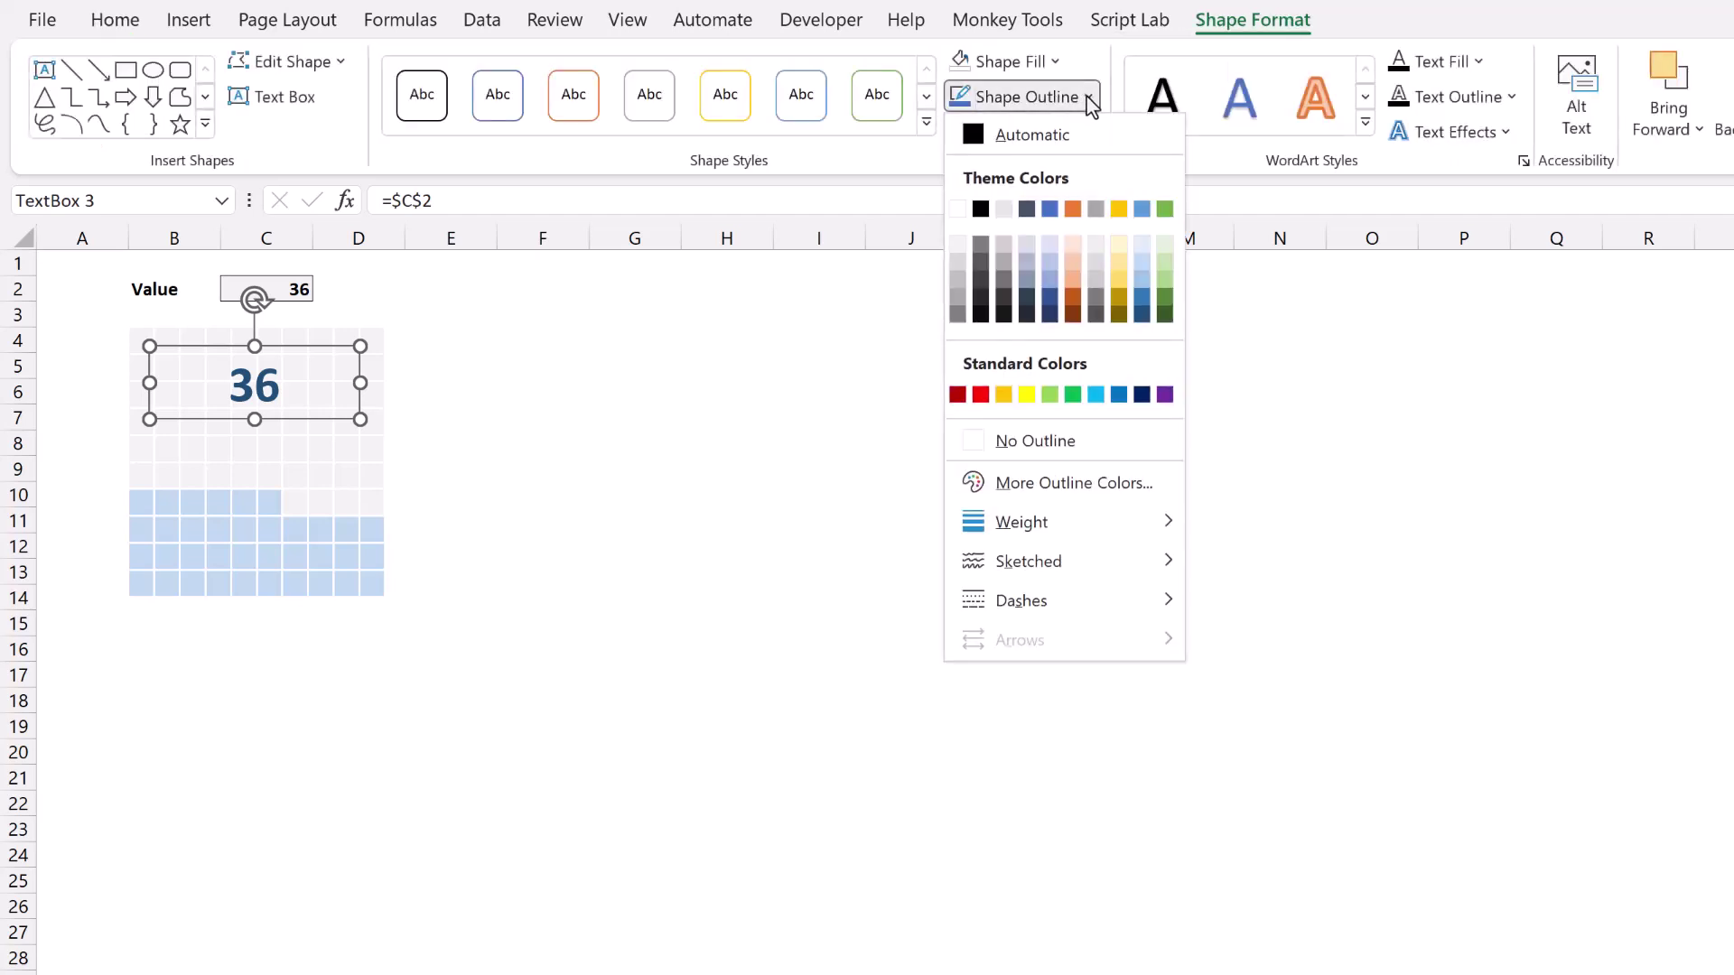
pyautogui.click(1016, 440)
pyautogui.click(295, 418)
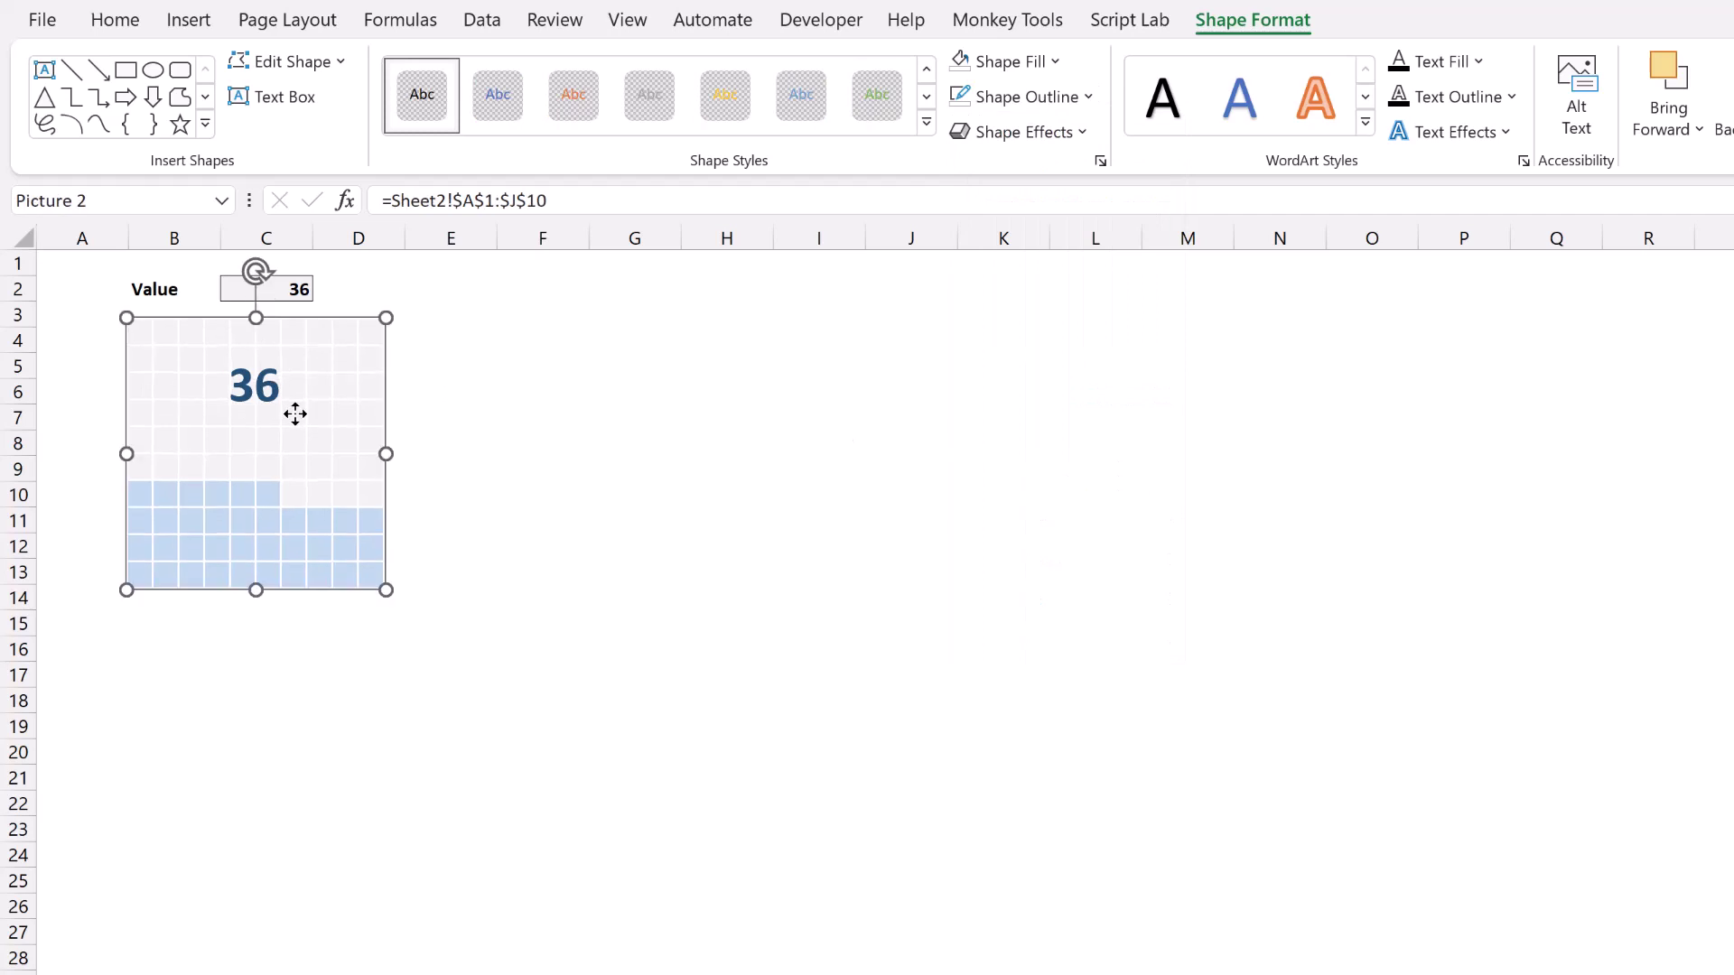
pyautogui.click(295, 417)
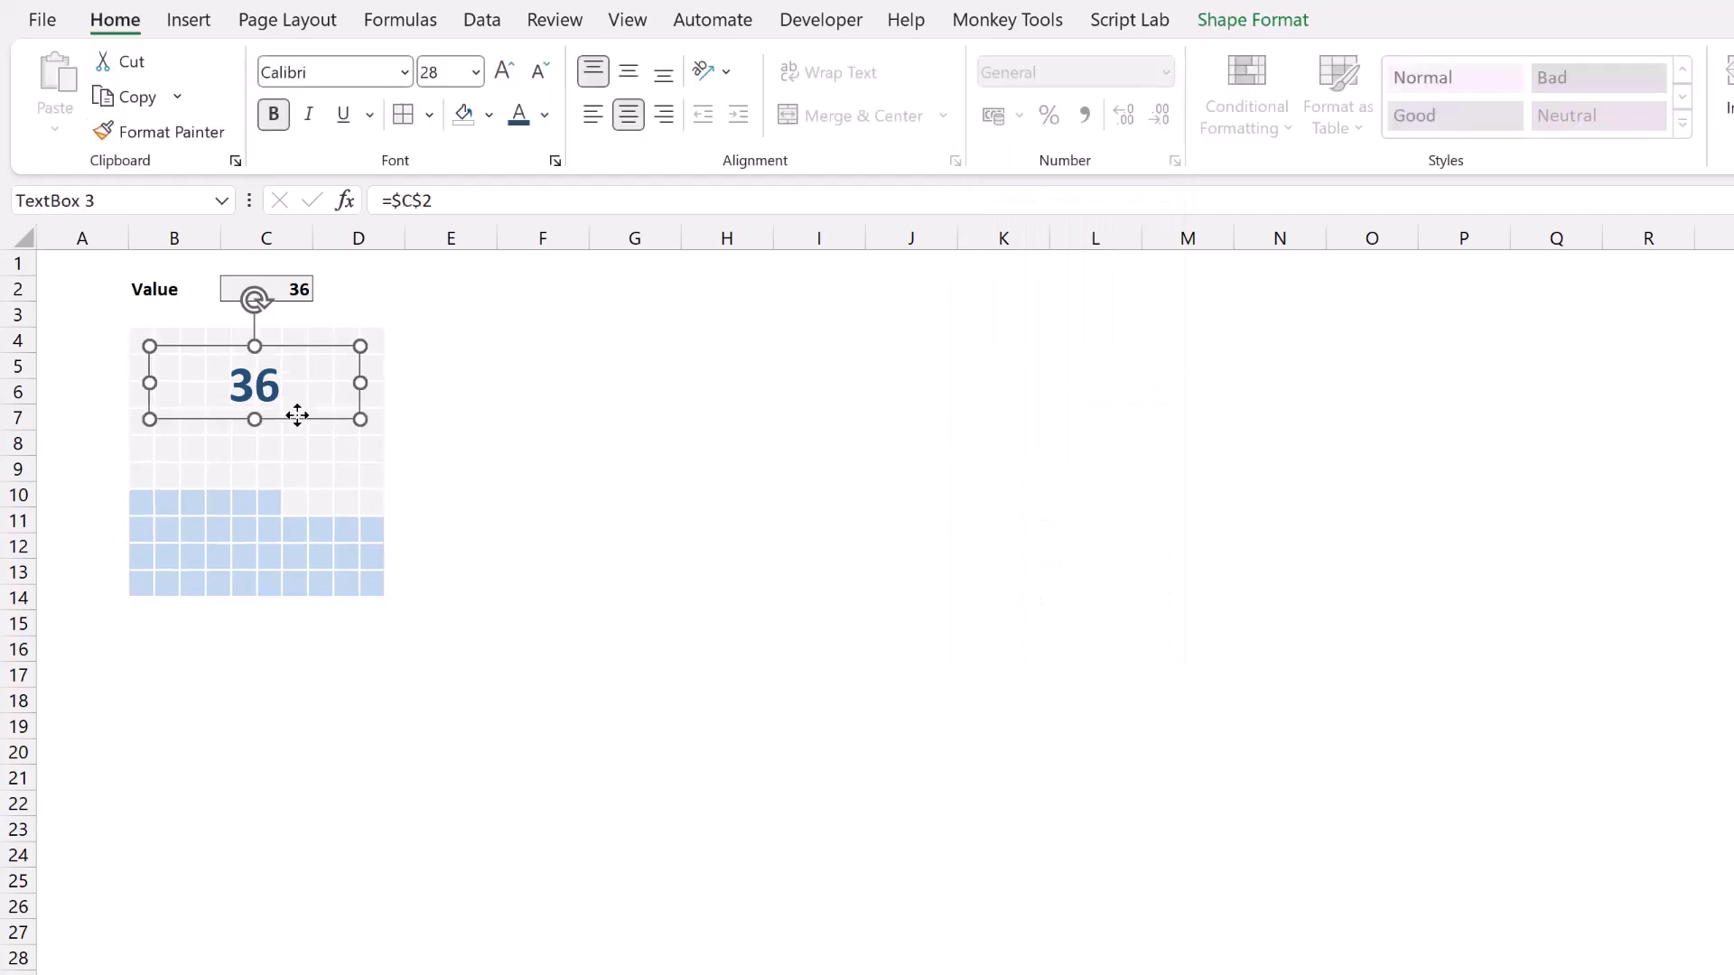
pyautogui.click(503, 362)
pyautogui.click(287, 286)
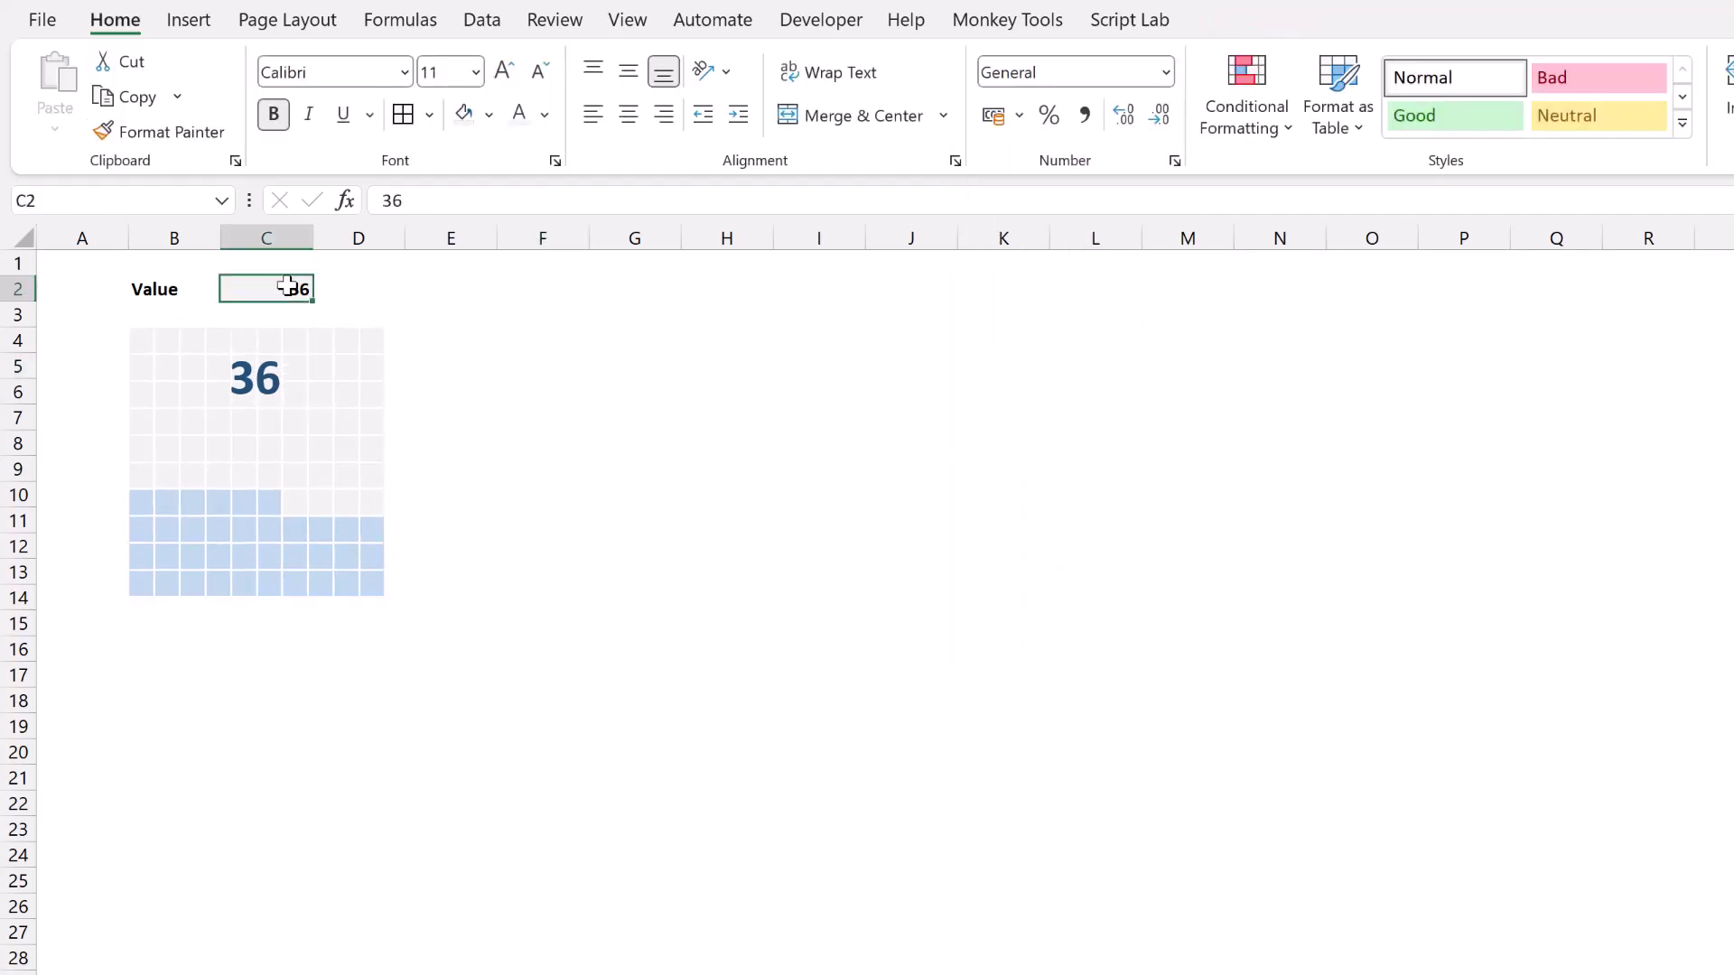
# Step: Enter a test value of 80 in C2, then change it back to 47
pyautogui.write('80')
pyautogui.press('Return')
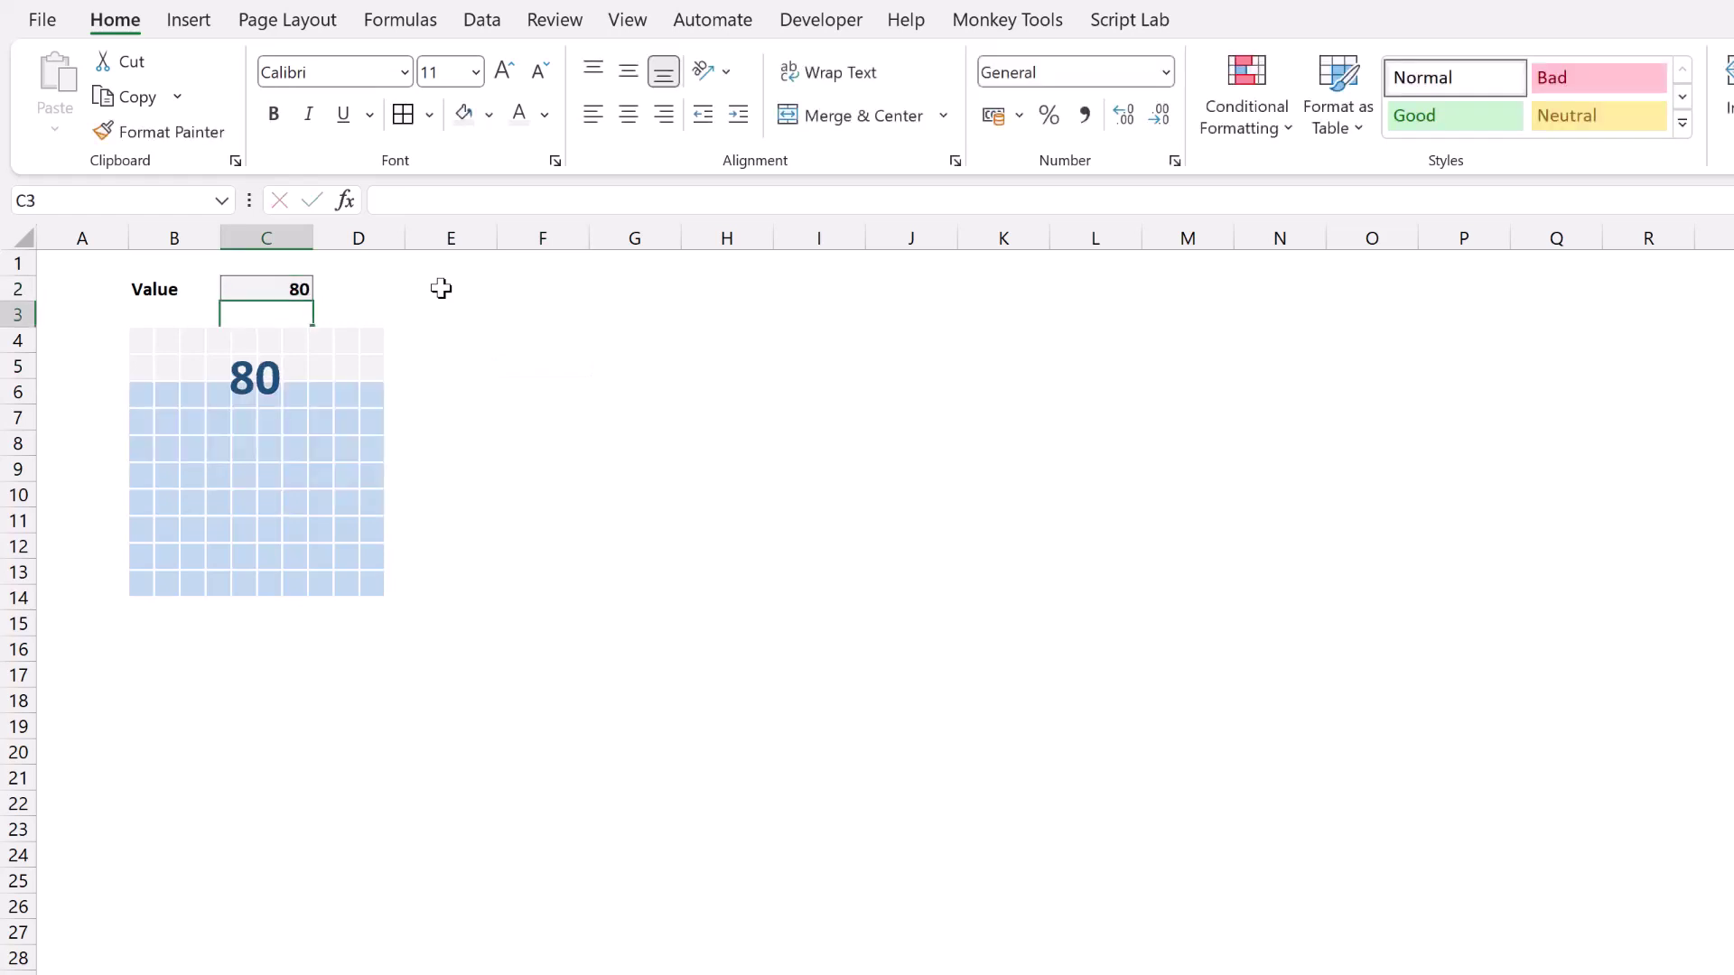
pyautogui.press('Up')
pyautogui.write('47')
pyautogui.press('Return')
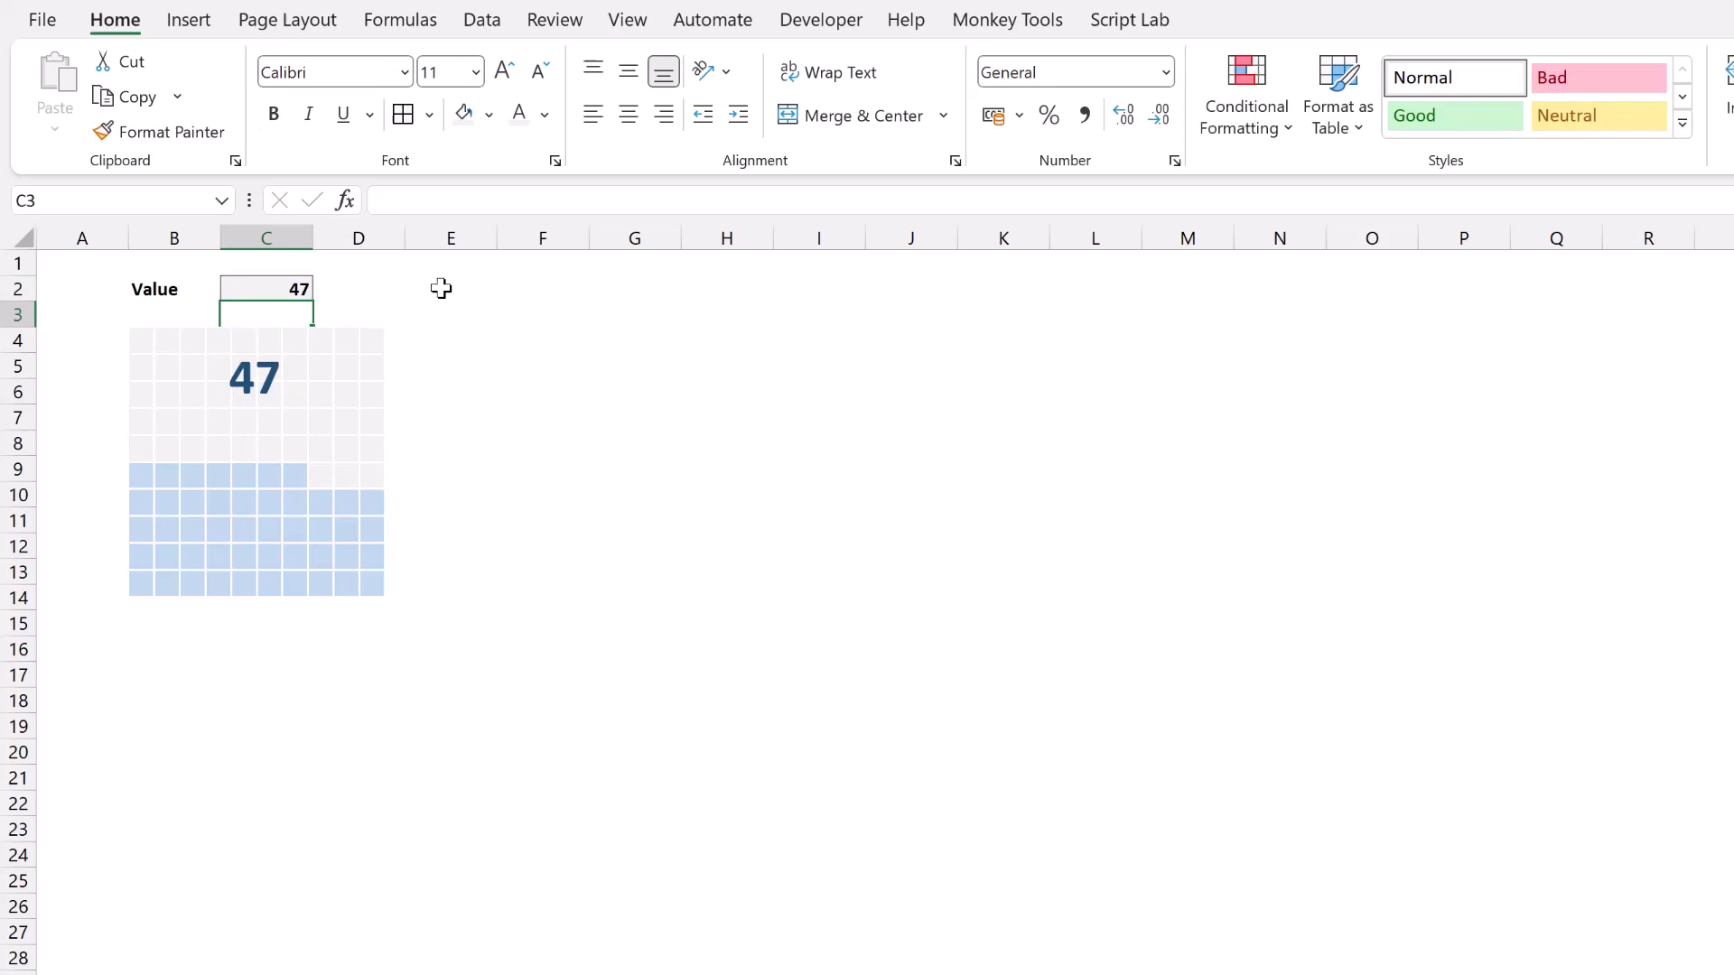